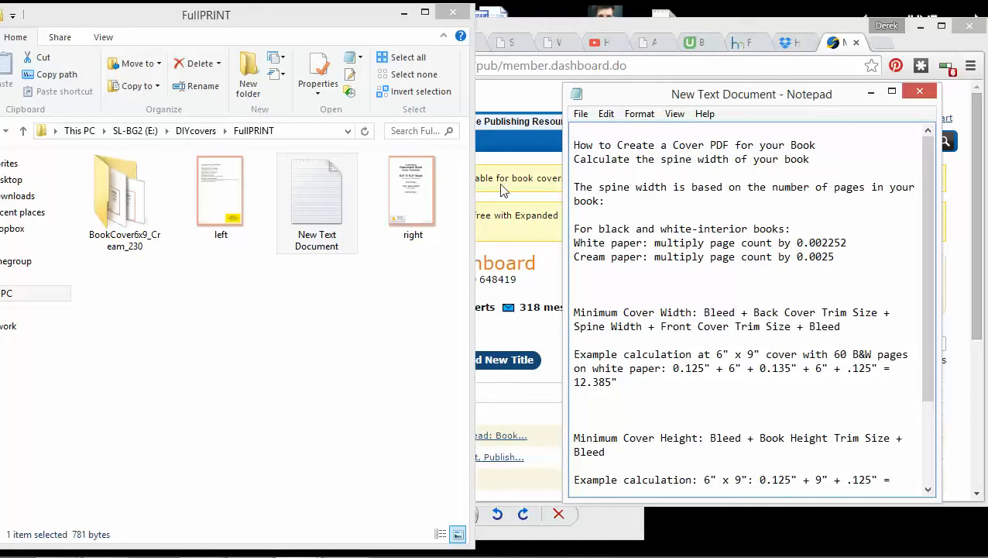
# Step: Review the white and cream paper page-count multipliers in the spine-width notes
pyautogui.click(404, 212)
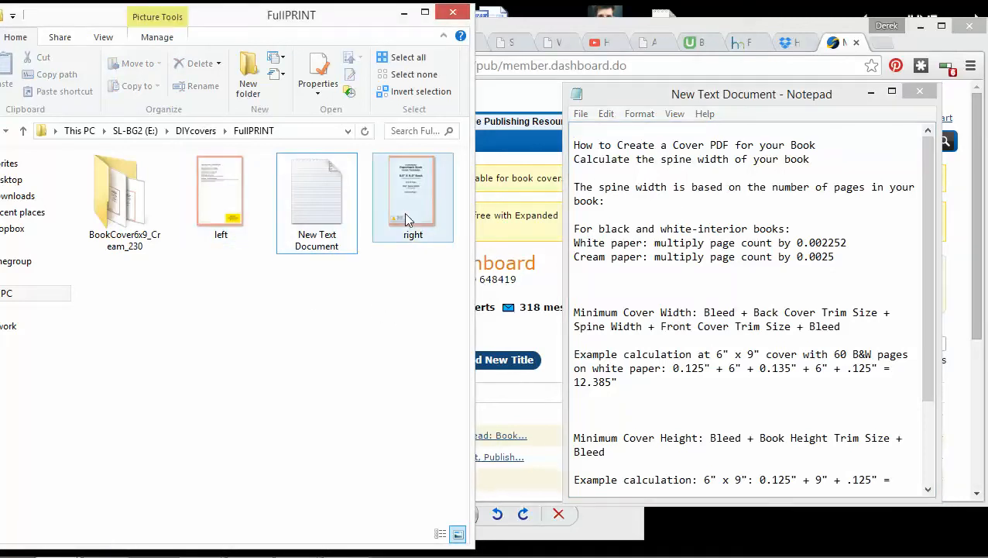
pyautogui.click(662, 213)
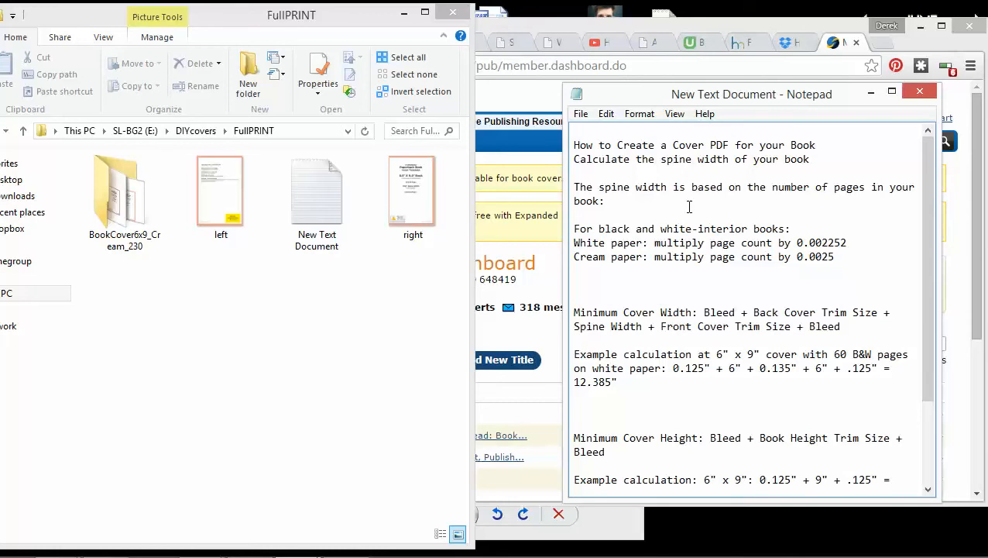
pyautogui.click(685, 255)
pyautogui.moveTo(575, 244); pyautogui.dragTo(659, 243)
pyautogui.click(652, 257)
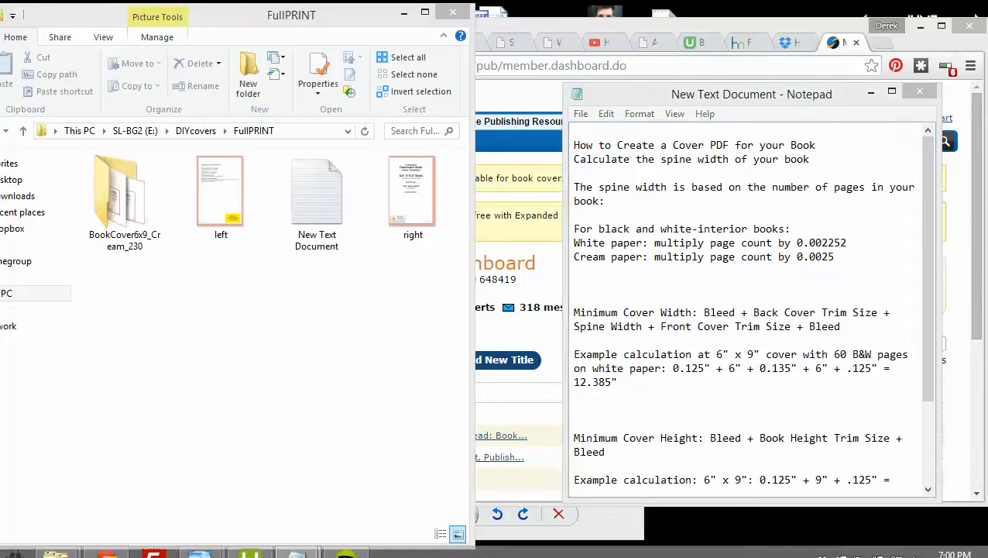
# Step: Search the installed programs for Photoshop and launch Adobe Photoshop CS6 (64 Bit)
pyautogui.click(14, 541)
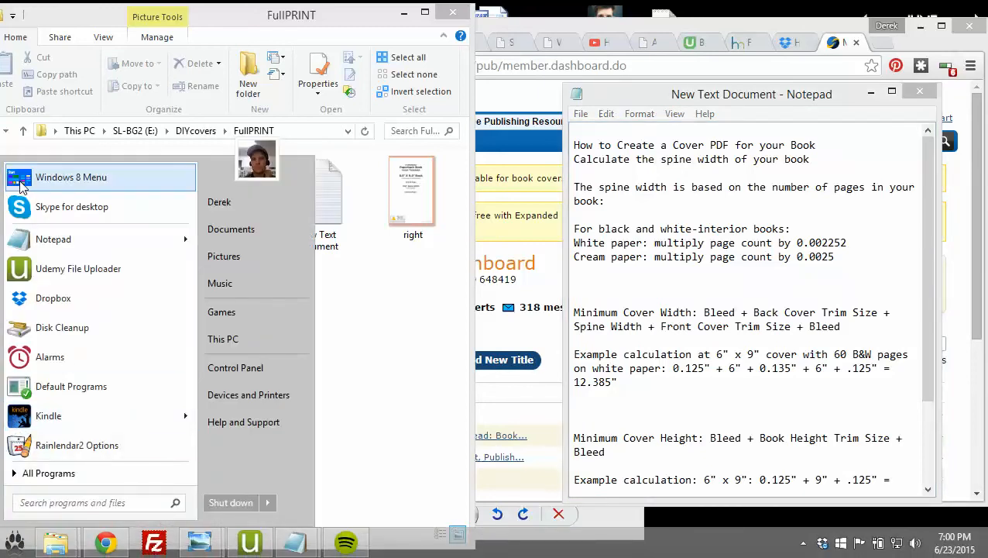
pyautogui.click(60, 502)
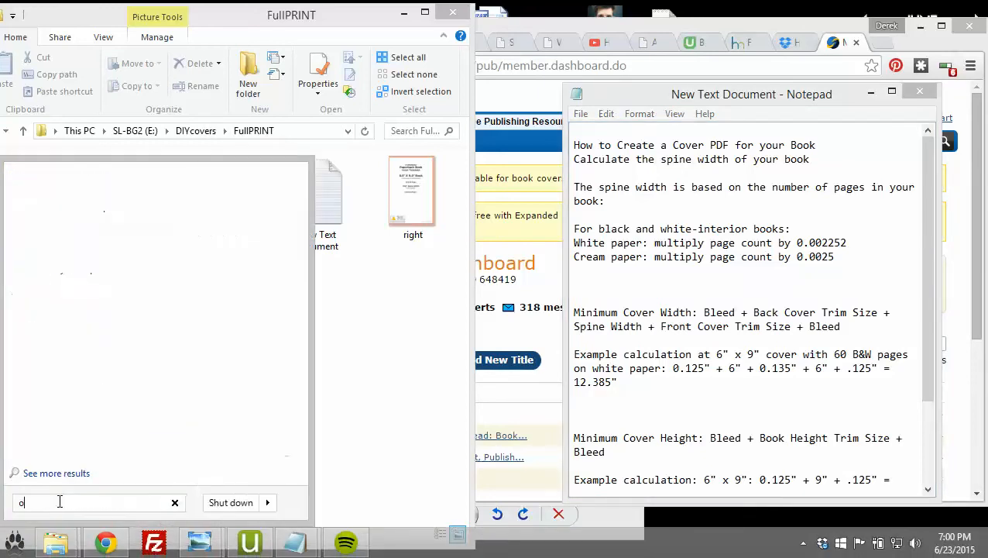
pyautogui.write('oh')
pyautogui.press('BackSpace')
pyautogui.press('BackSpace')
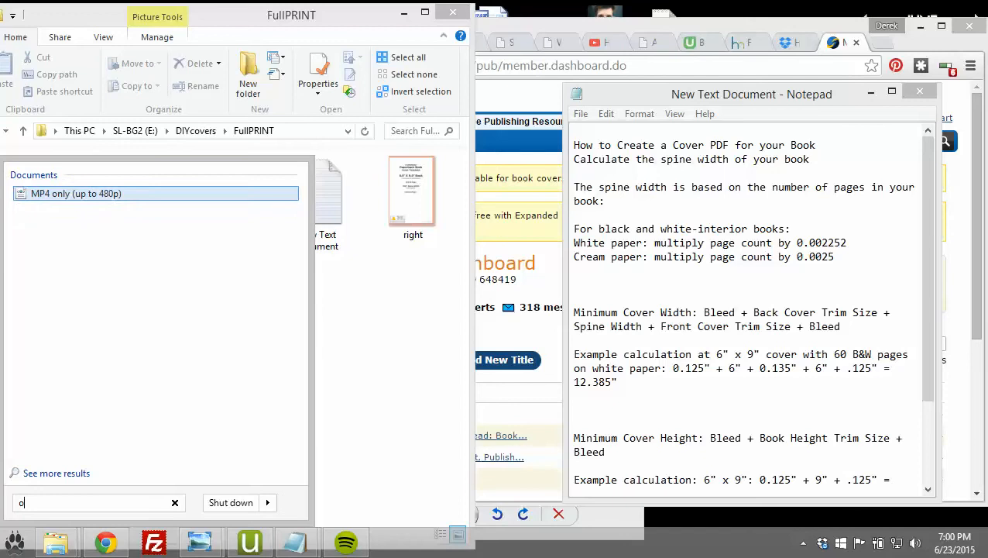
pyautogui.write('php')
pyautogui.press('BackSpace')
pyautogui.write('o')
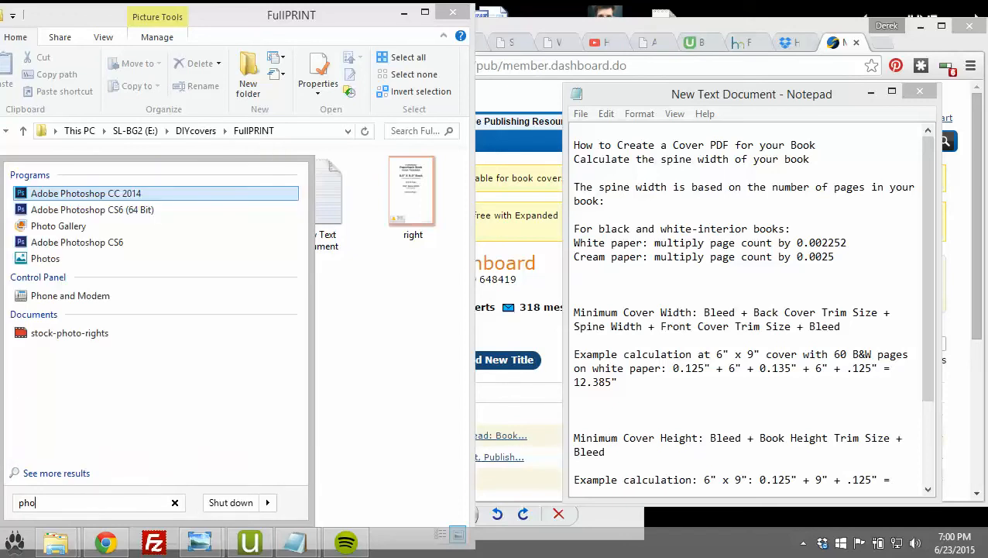
pyautogui.click(134, 216)
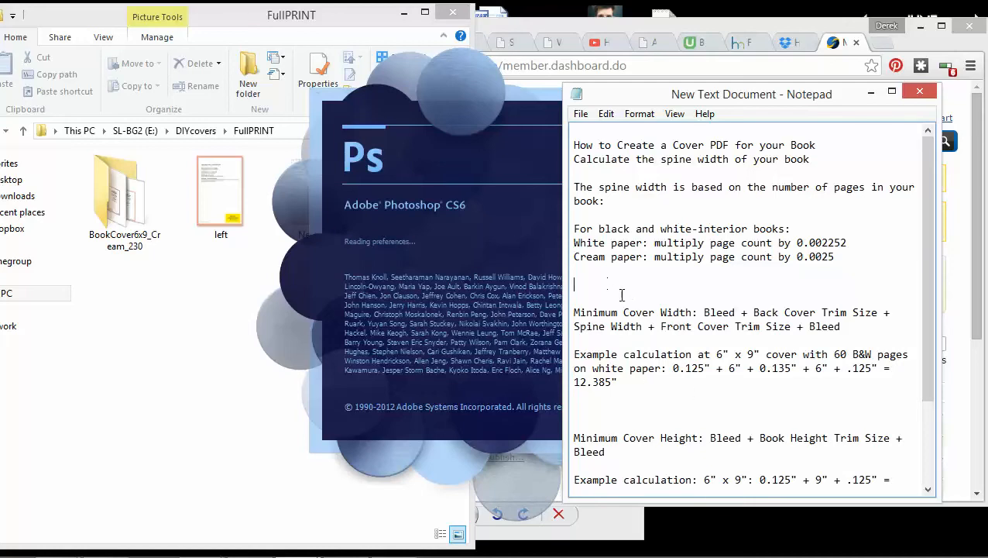
# Step: Enter 250 on the empty line below the cream paper multiplier in the Notepad notes
pyautogui.write('250')
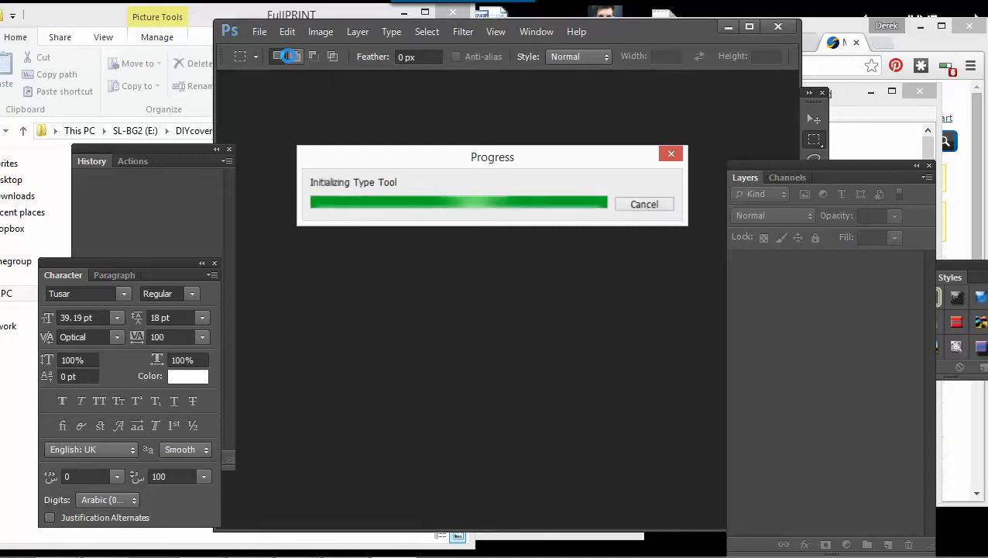
# Step: Create a blank white RGB document 6 inches wide and 9 inches high at 300 pixels/inch
pyautogui.click(124, 33)
pyautogui.click(128, 45)
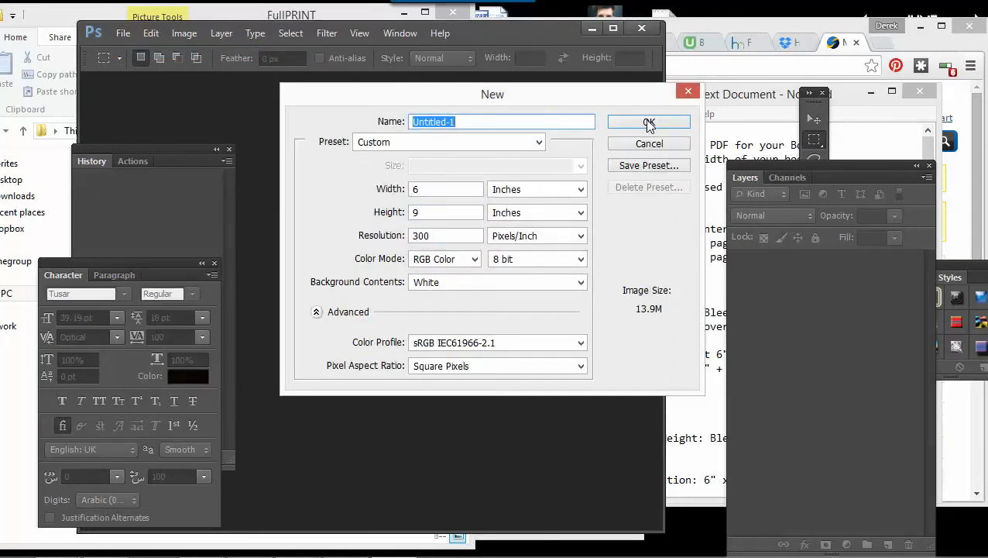
pyautogui.click(647, 125)
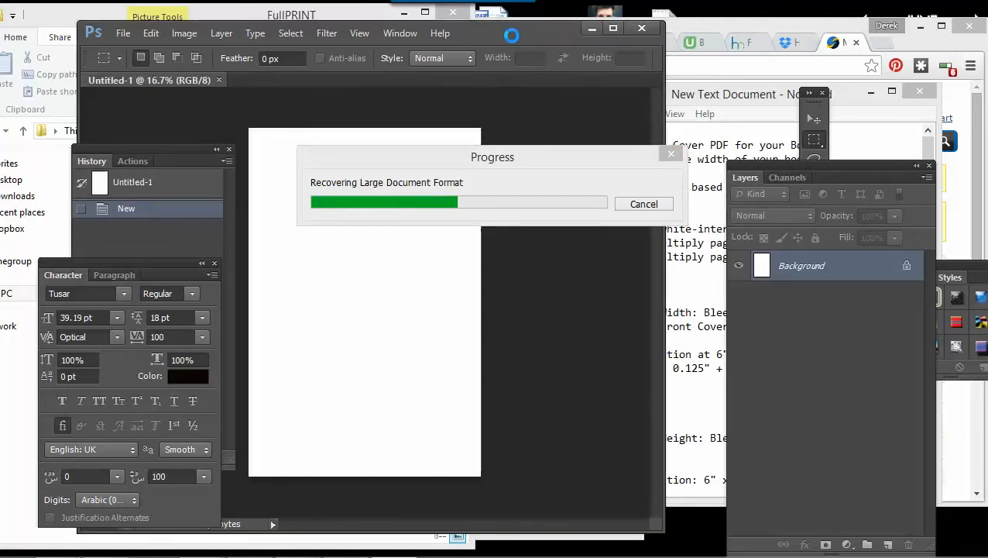
# Step: Close the recovered book cover document, keeping only the blank document open
pyautogui.click(387, 233)
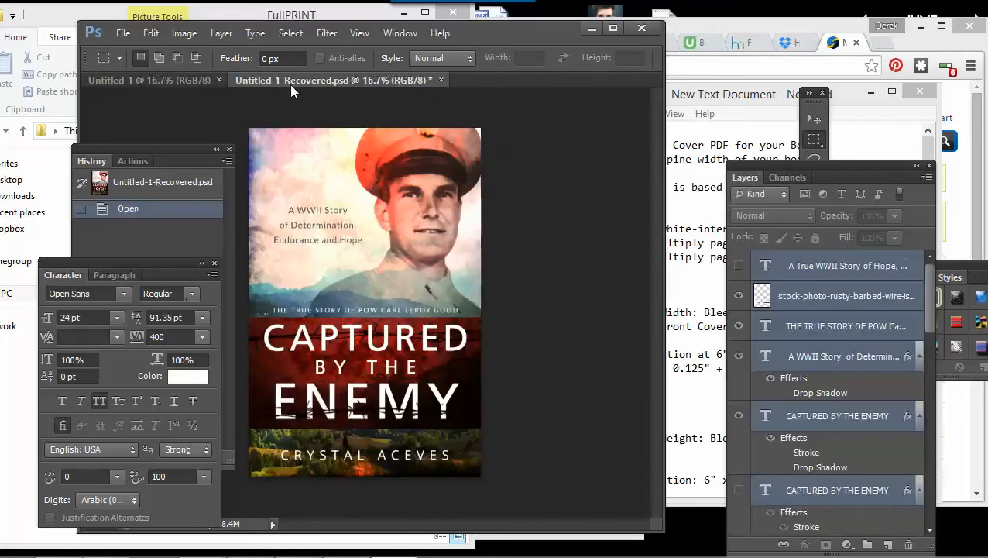
pyautogui.click(442, 80)
pyautogui.click(364, 224)
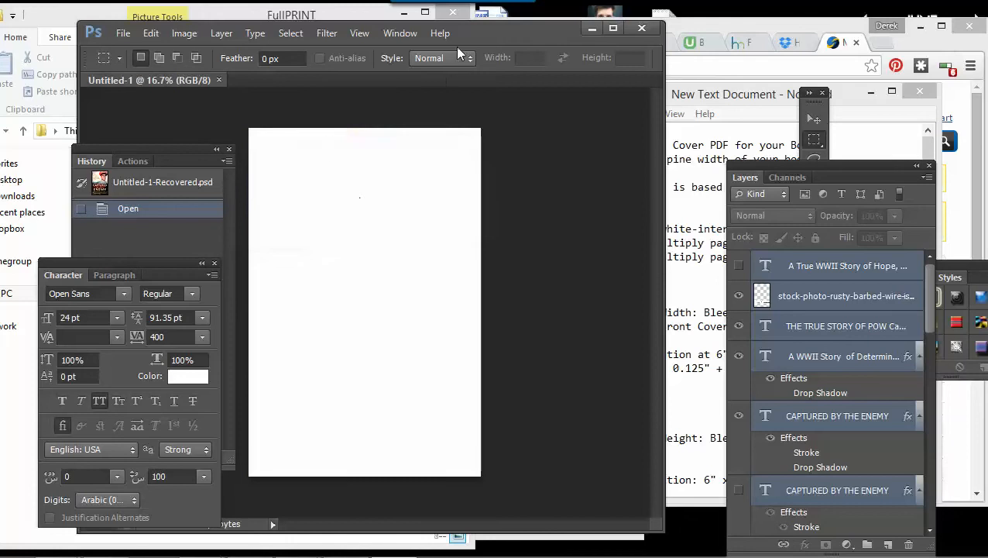
# Step: Reposition and slightly widen the Photoshop window so the blank page sits between the floating panels
pyautogui.moveTo(474, 37); pyautogui.dragTo(548, 46)
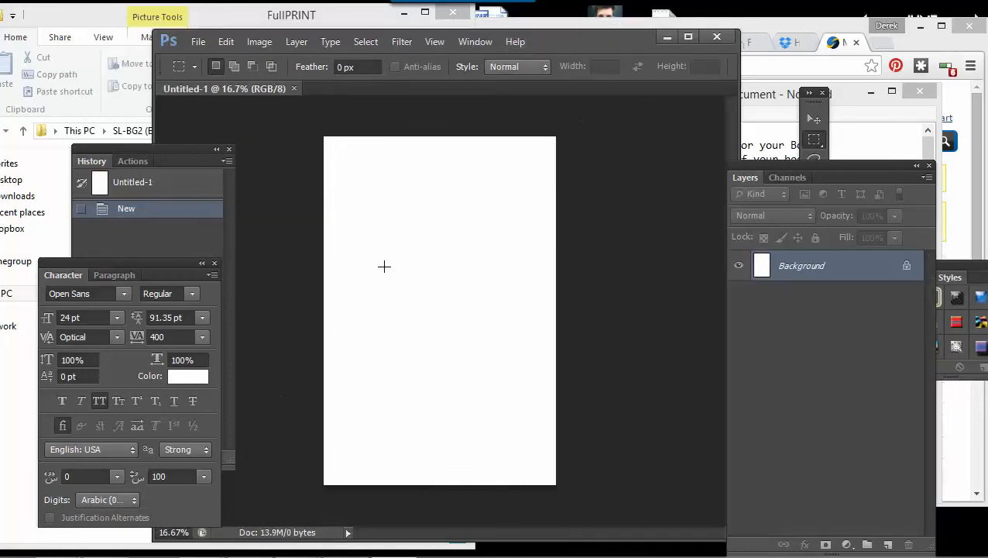
pyautogui.moveTo(549, 40); pyautogui.dragTo(717, 37)
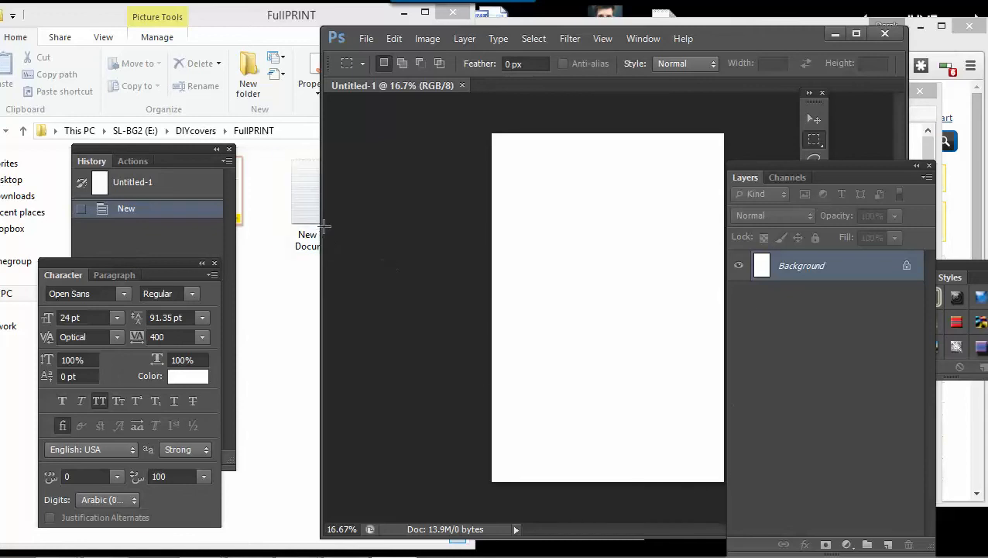
pyautogui.moveTo(322, 228); pyautogui.dragTo(272, 227)
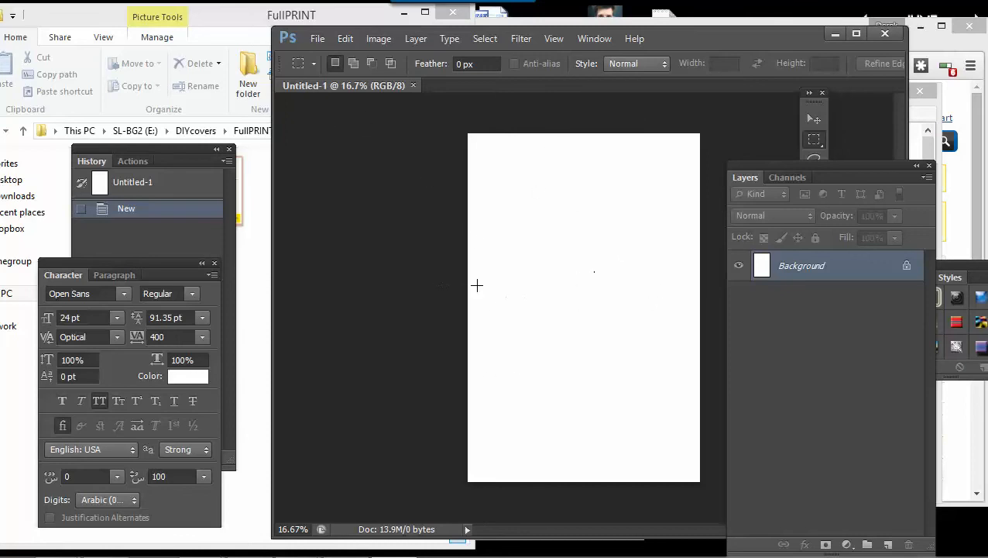
pyautogui.click(244, 25)
pyautogui.click(486, 190)
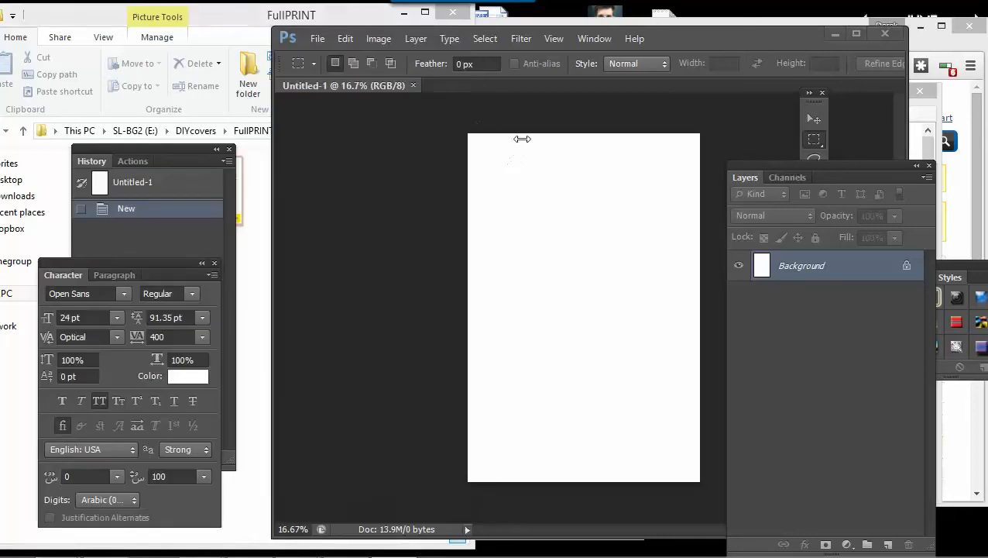
pyautogui.moveTo(686, 42); pyautogui.dragTo(571, 64)
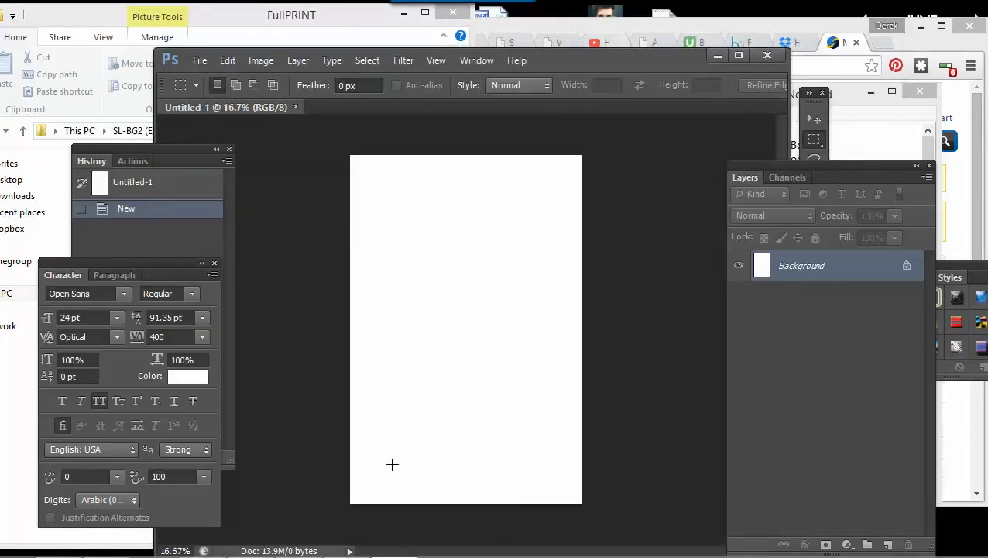
# Step: Bring the New Text Document notes to the front and select the number 250
pyautogui.moveTo(295, 542)
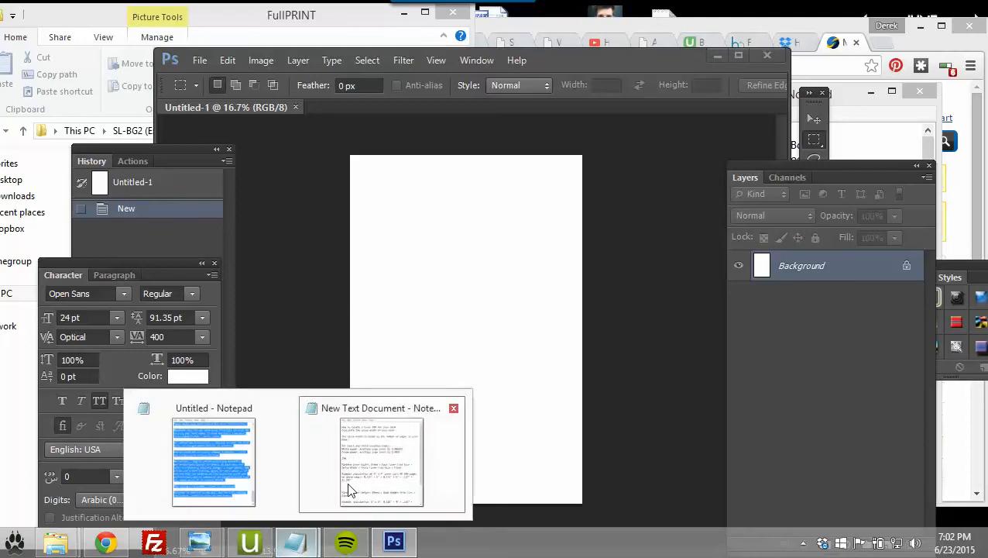
pyautogui.click(349, 483)
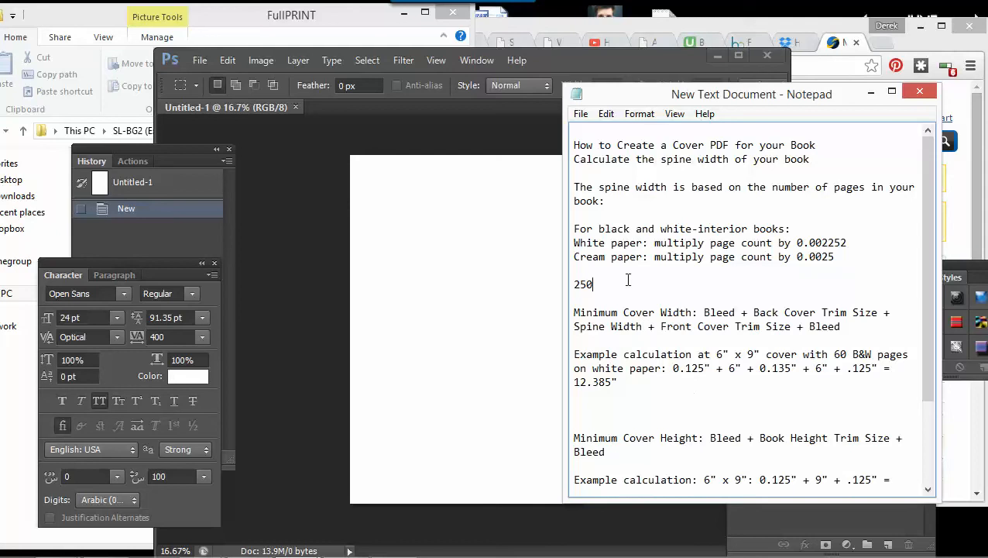
pyautogui.doubleClick(601, 284)
pyautogui.moveTo(610, 284); pyautogui.dragTo(555, 285)
# Step: Switch to the Chrome browser, open CreateSpace's book product page and narrow the browser window
pyautogui.click(819, 34)
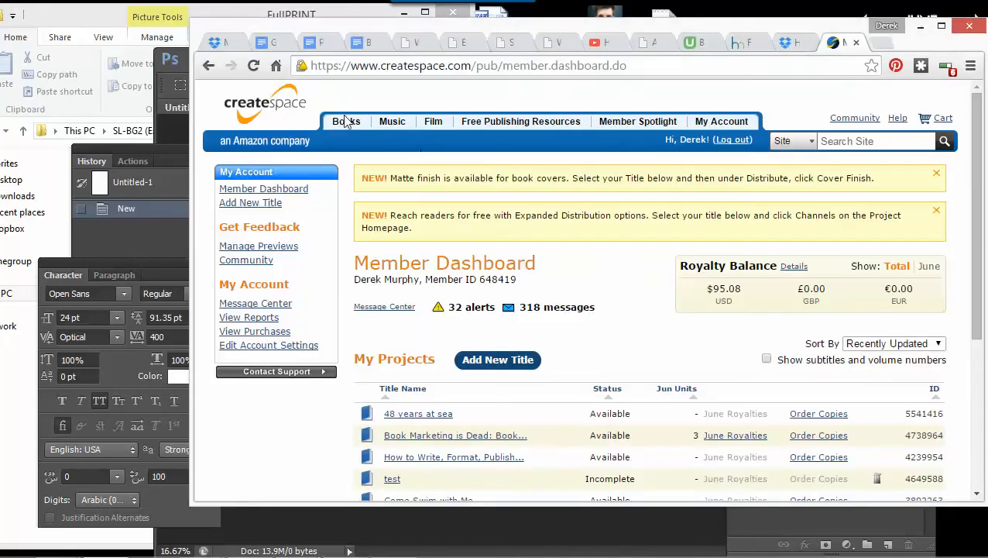
pyautogui.moveTo(345, 127)
pyautogui.click(366, 170)
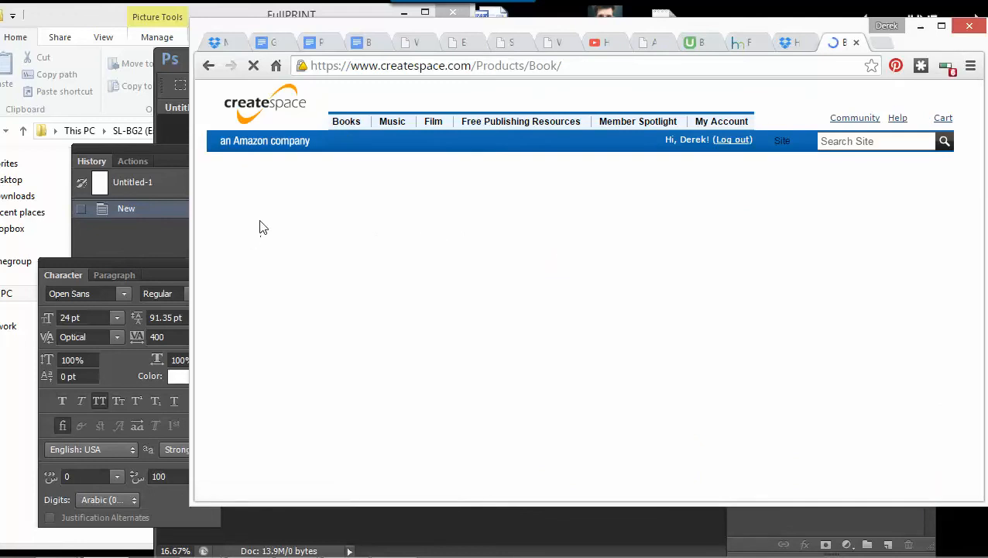
pyautogui.moveTo(191, 255); pyautogui.dragTo(264, 255)
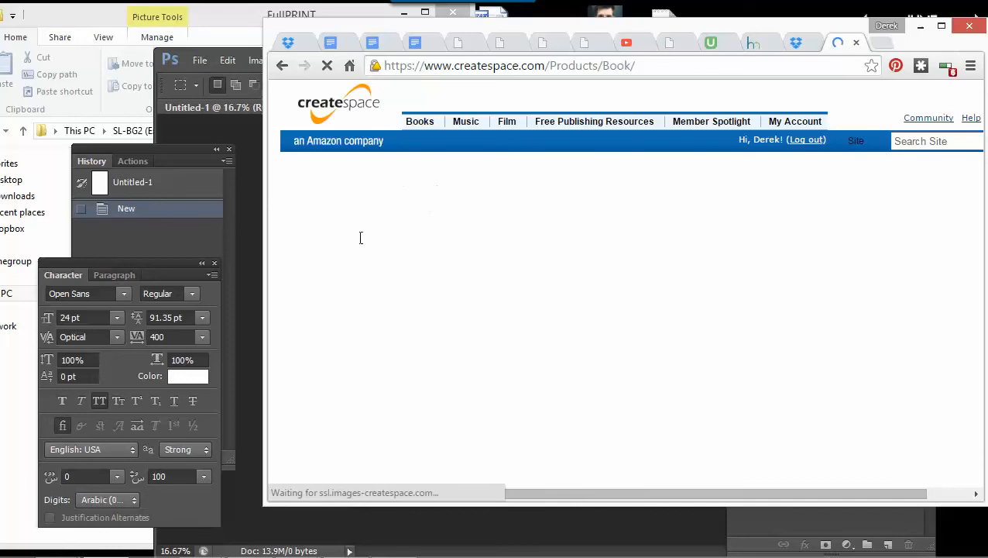
# Step: Try to open the Cover section of the book product page
pyautogui.scroll(-3, 372, 325)
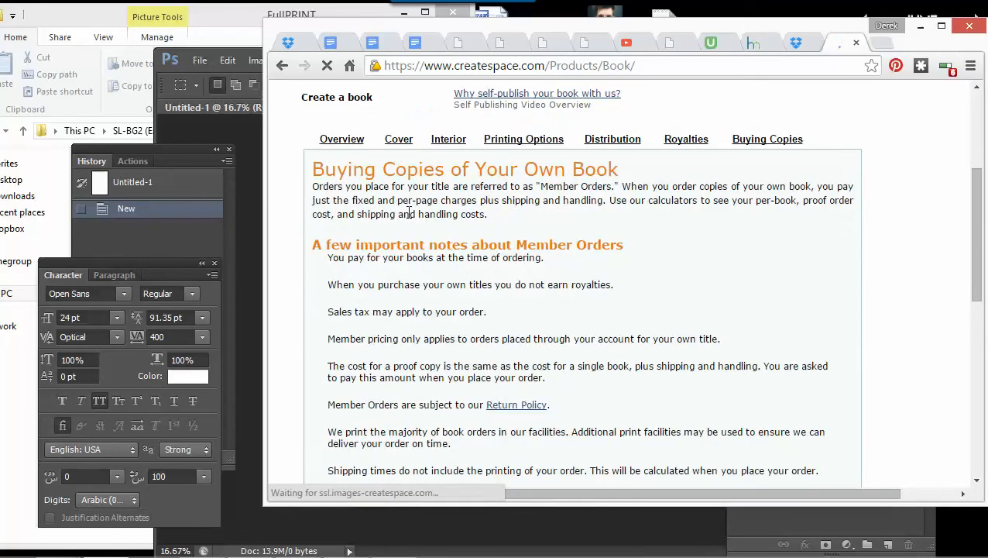
pyautogui.click(400, 145)
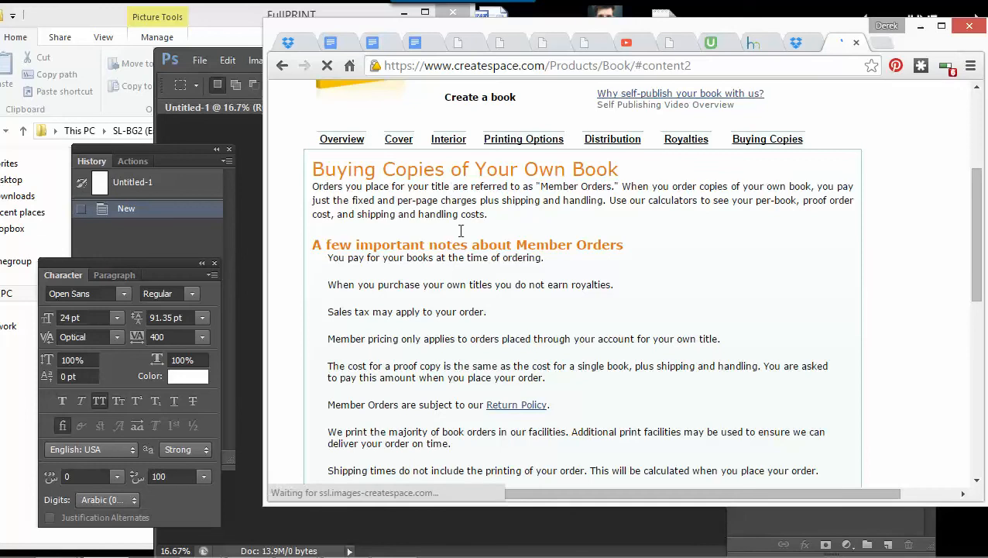
pyautogui.scroll(-4, 438, 318)
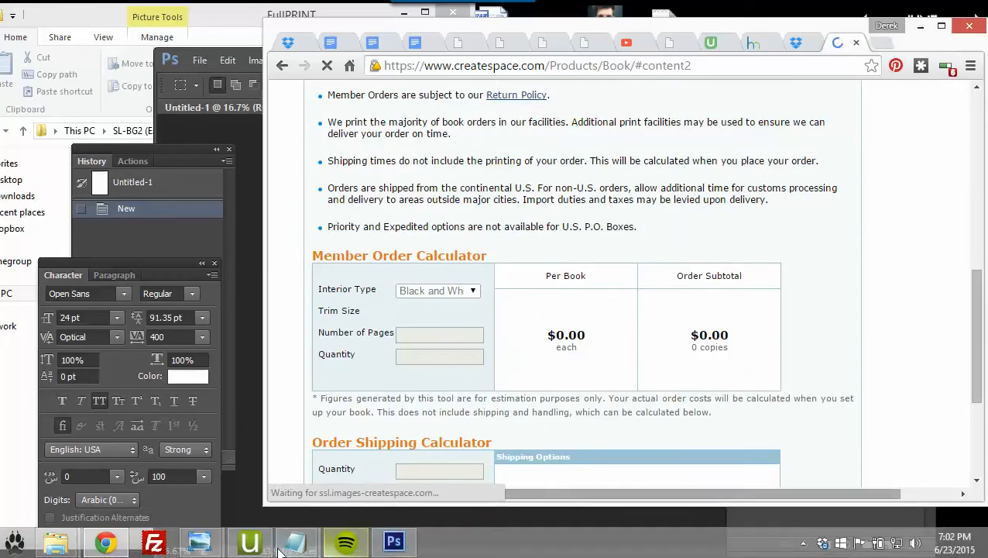
# Step: Close the Udemy File Uploader and check the hidden notification-area programs
pyautogui.rightClick(249, 542)
pyautogui.click(226, 504)
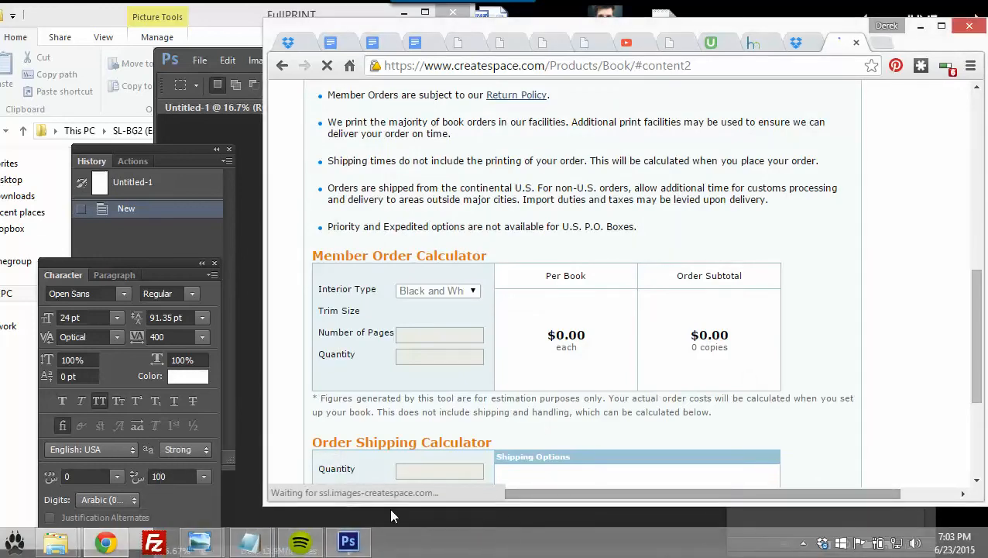
pyautogui.click(802, 543)
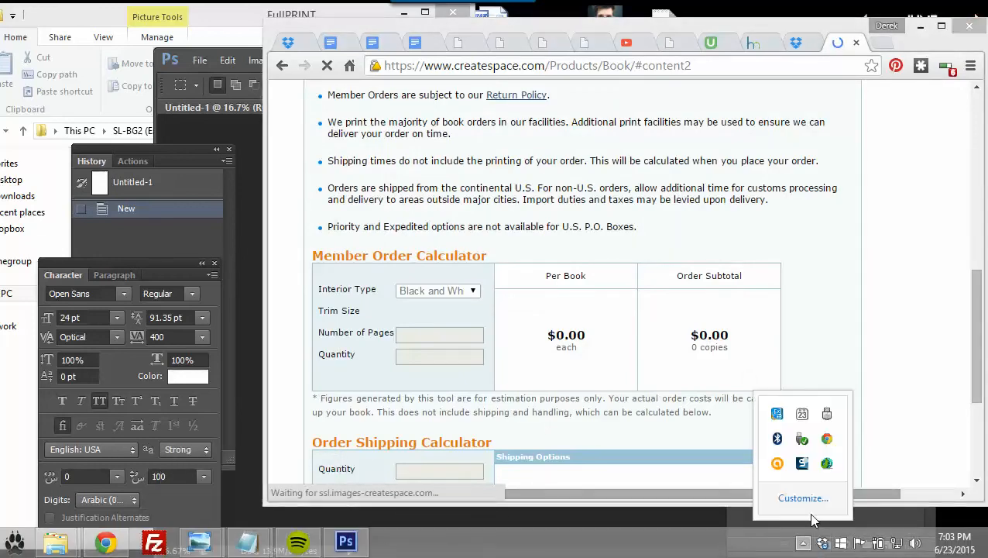
pyautogui.click(741, 269)
# Step: Show the Cover section of the book product page and open the submission requirements for a cover PDF
pyautogui.scroll(6, 423, 266)
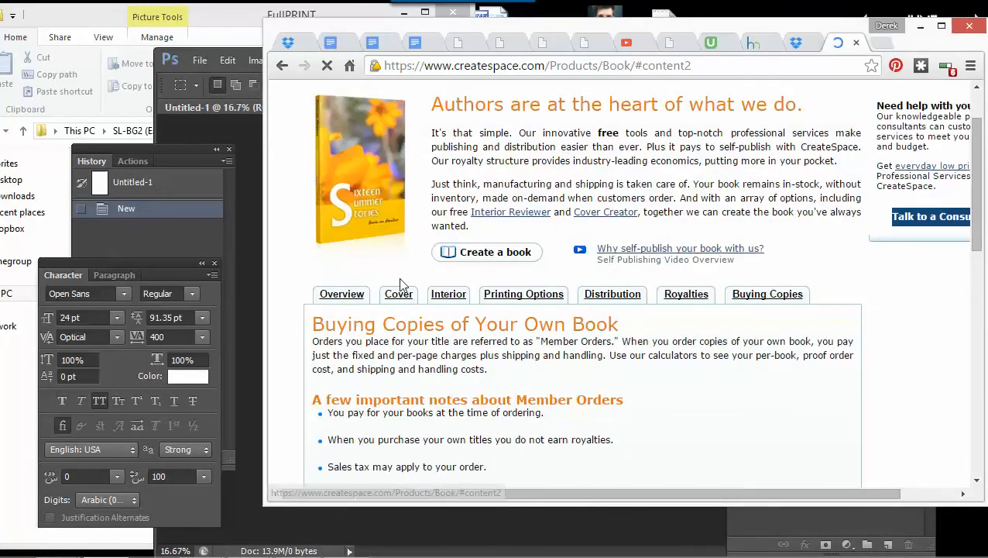
pyautogui.scroll(-4, 400, 297)
pyautogui.scroll(3, 400, 288)
pyautogui.scroll(-6, 418, 278)
pyautogui.scroll(-2, 435, 280)
pyautogui.scroll(9, 426, 289)
pyautogui.scroll(-1, 408, 310)
pyautogui.click(400, 299)
pyautogui.scroll(-3, 480, 277)
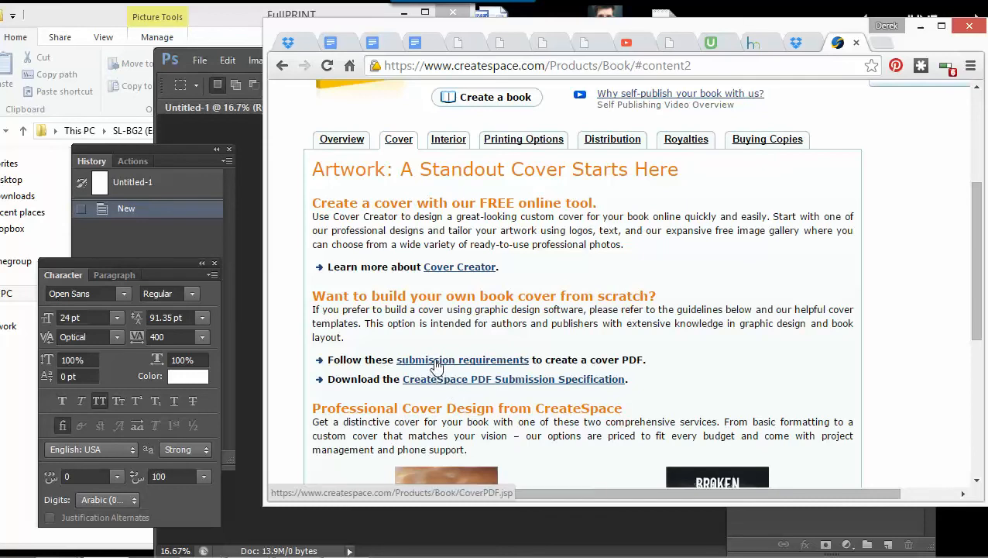
pyautogui.click(474, 360)
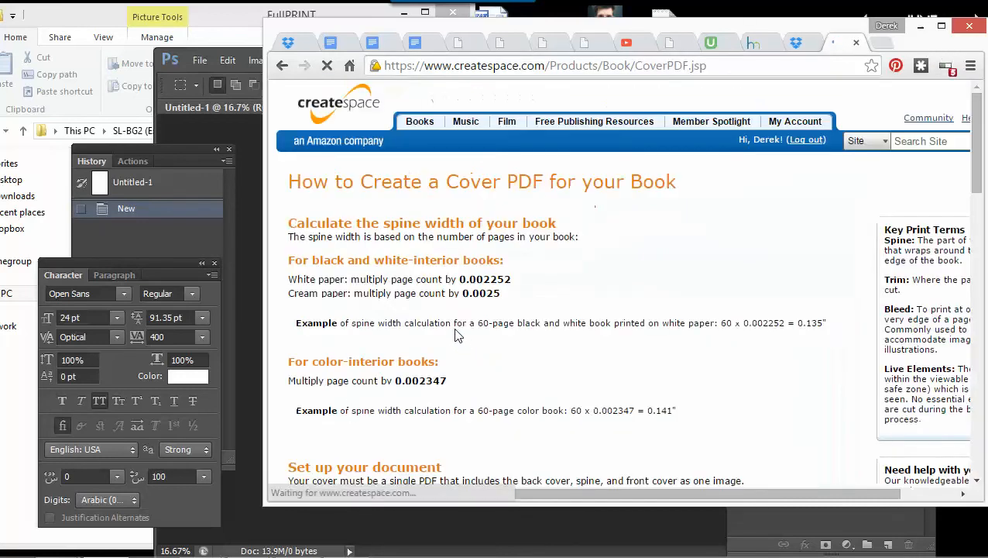
# Step: Review the spine width and cover size guidelines, including the color-interior example, and open the cover templates download page
pyautogui.scroll(-1, 455, 335)
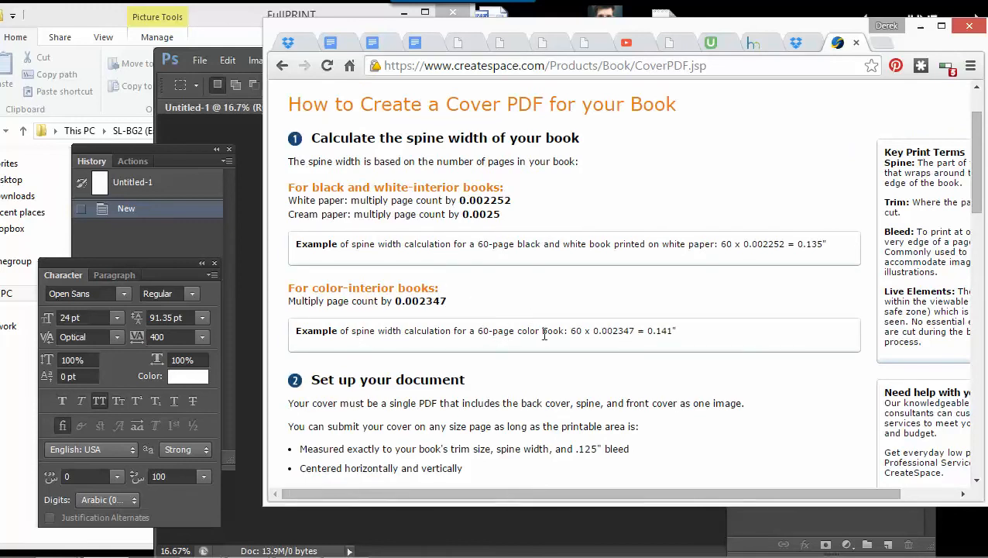
pyautogui.moveTo(596, 333); pyautogui.dragTo(679, 331)
pyautogui.scroll(-3, 690, 337)
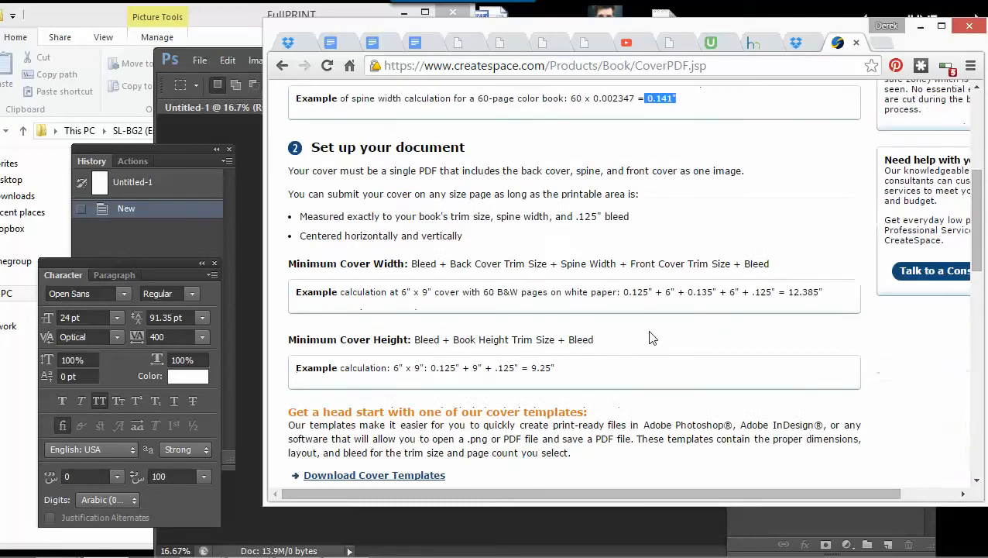
pyautogui.scroll(-3, 532, 287)
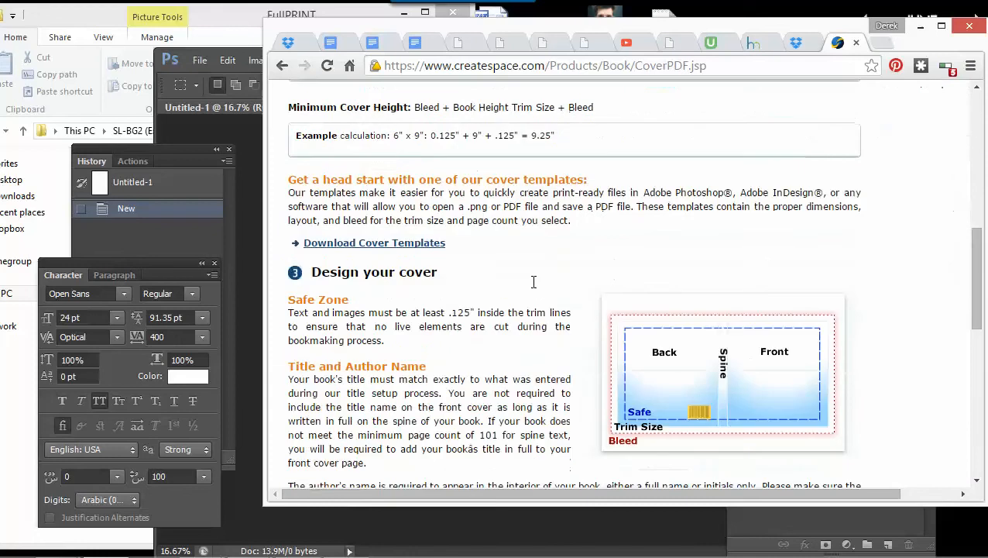
pyautogui.click(360, 245)
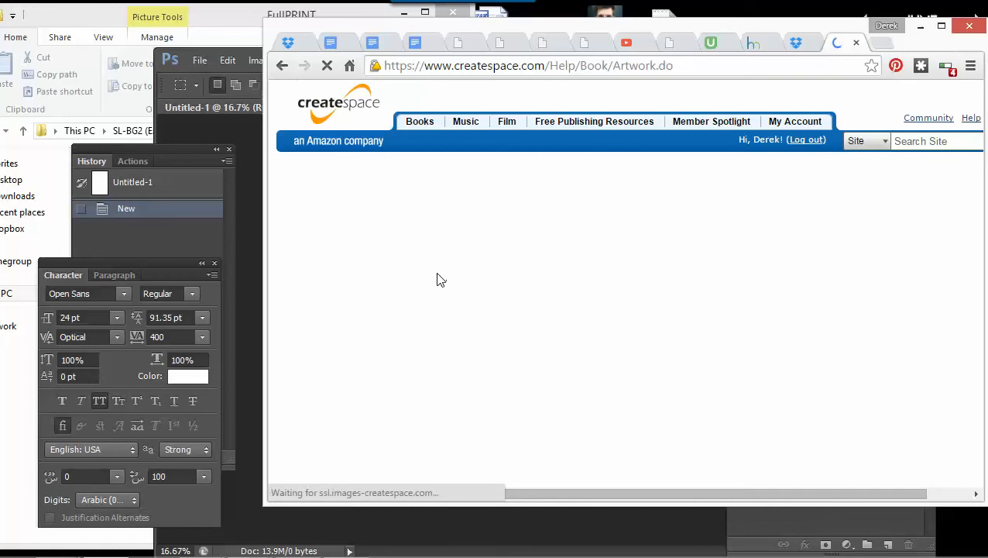
# Step: Set the cover template's number of pages to 250 and its paper color to Cream
pyautogui.scroll(-2, 433, 294)
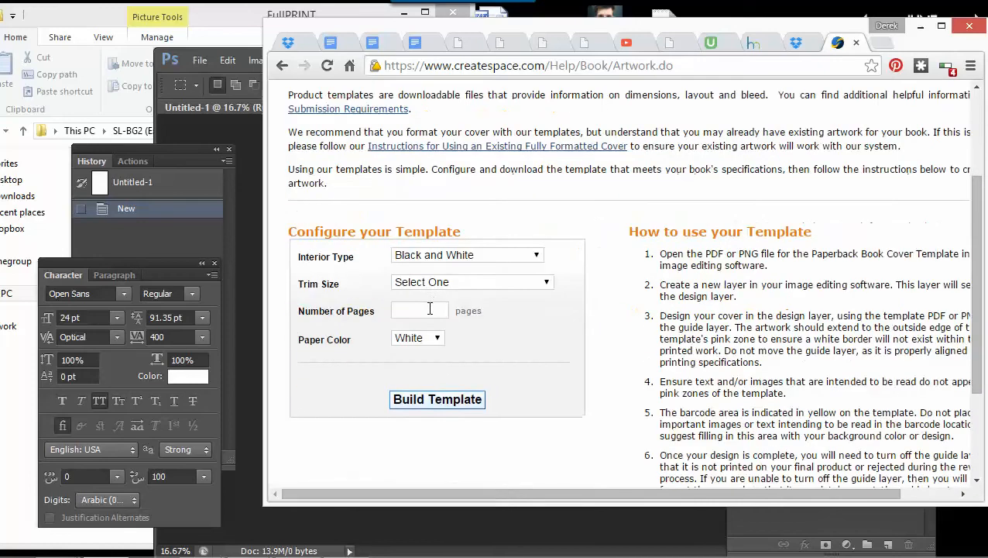
pyautogui.click(431, 310)
pyautogui.click(430, 310)
pyautogui.write('250')
pyautogui.click(429, 338)
pyautogui.click(425, 353)
pyautogui.click(438, 341)
pyautogui.click(431, 367)
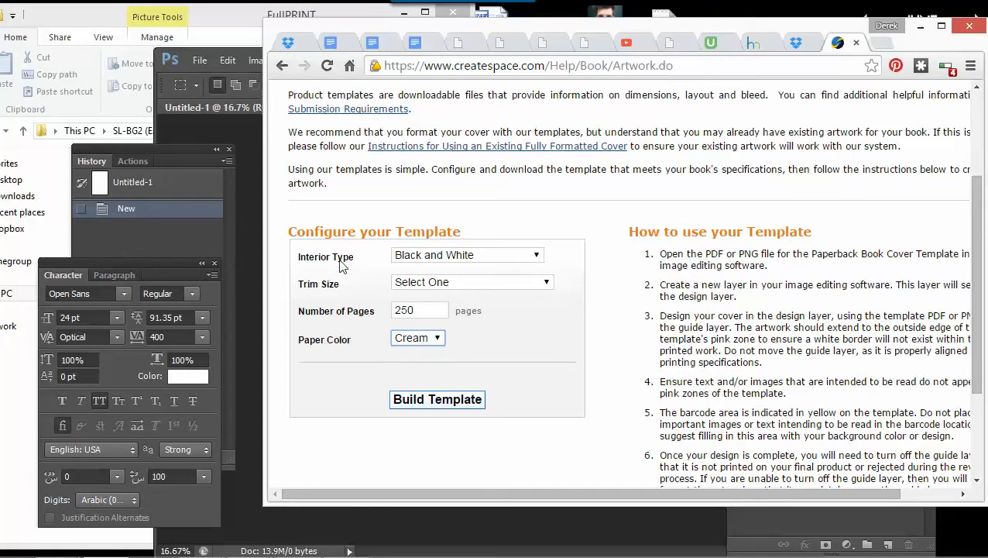
# Step: Change the template's number of pages to 254 and try to build the template
pyautogui.click(434, 311)
pyautogui.moveTo(434, 309); pyautogui.dragTo(379, 315)
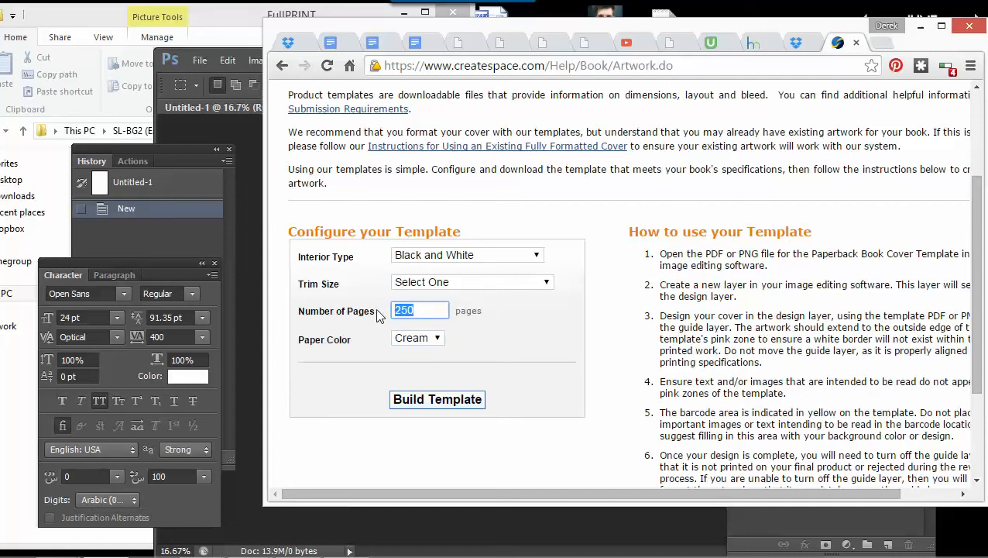
pyautogui.click(422, 308)
pyautogui.click(422, 310)
pyautogui.click(437, 399)
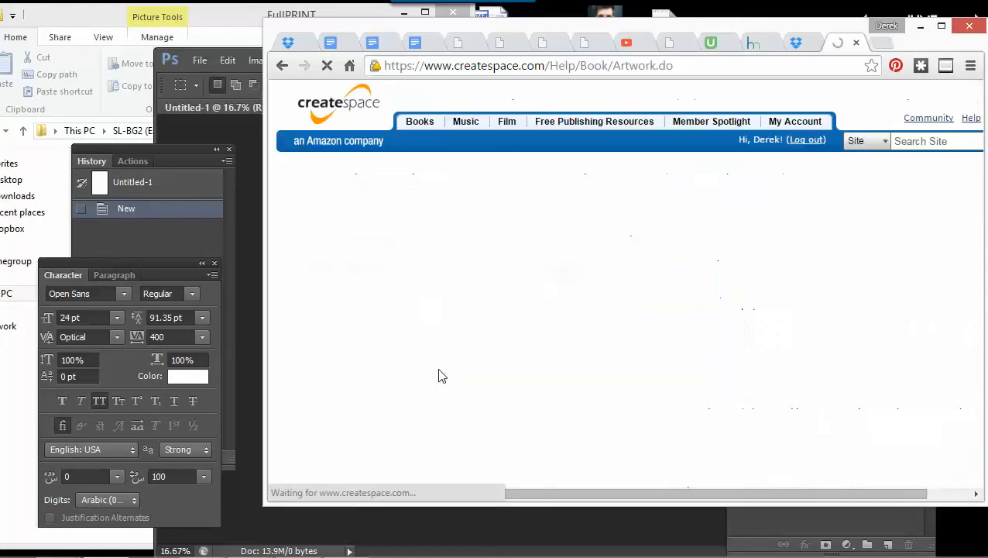
# Step: Set the trim size to 6" x 9" and build the 254-page template
pyautogui.click(418, 310)
pyautogui.click(413, 311)
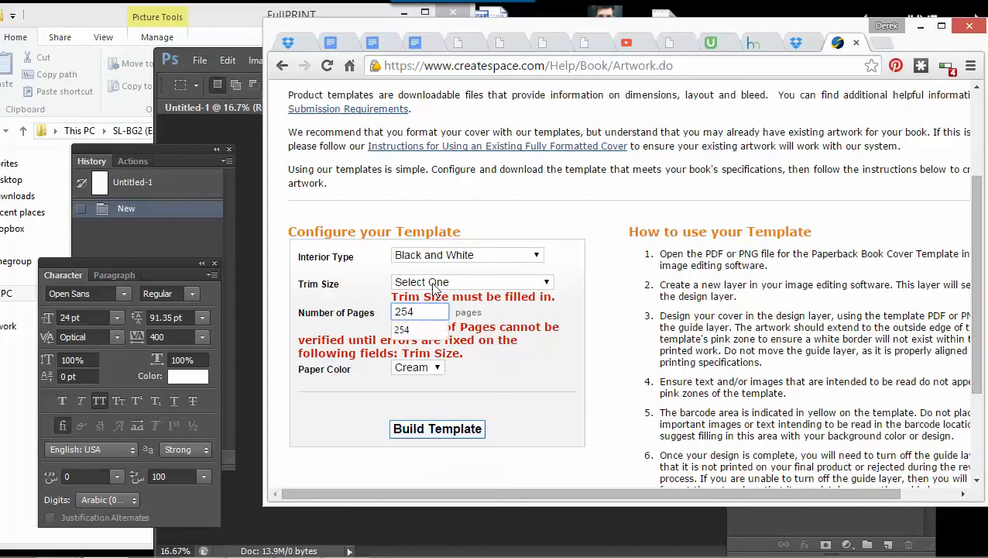
pyautogui.click(429, 282)
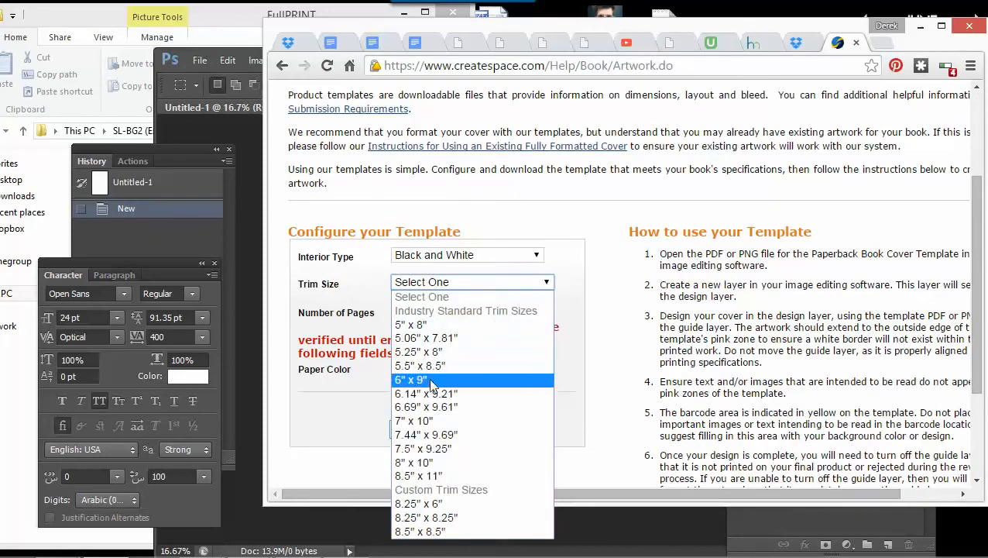
pyautogui.click(431, 380)
pyautogui.click(432, 312)
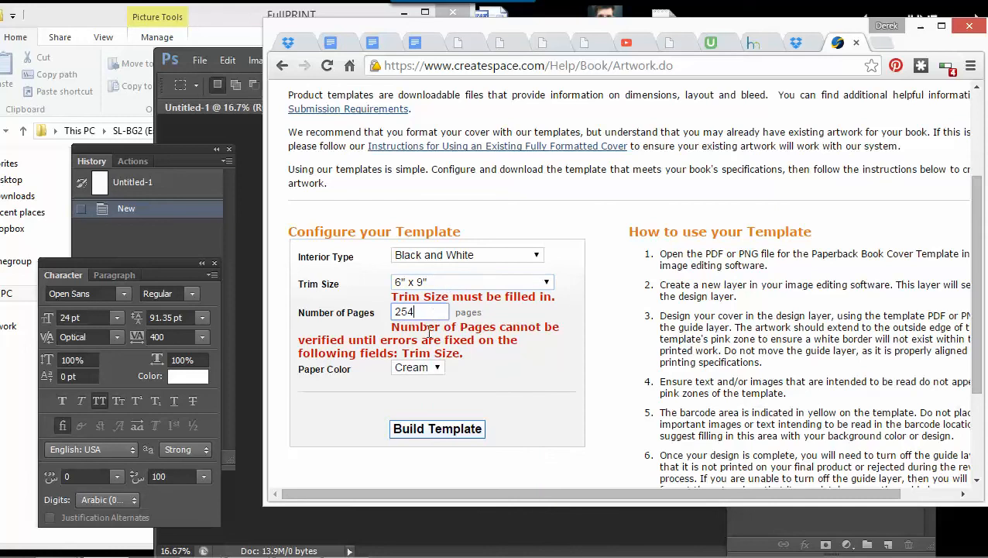
pyautogui.click(435, 427)
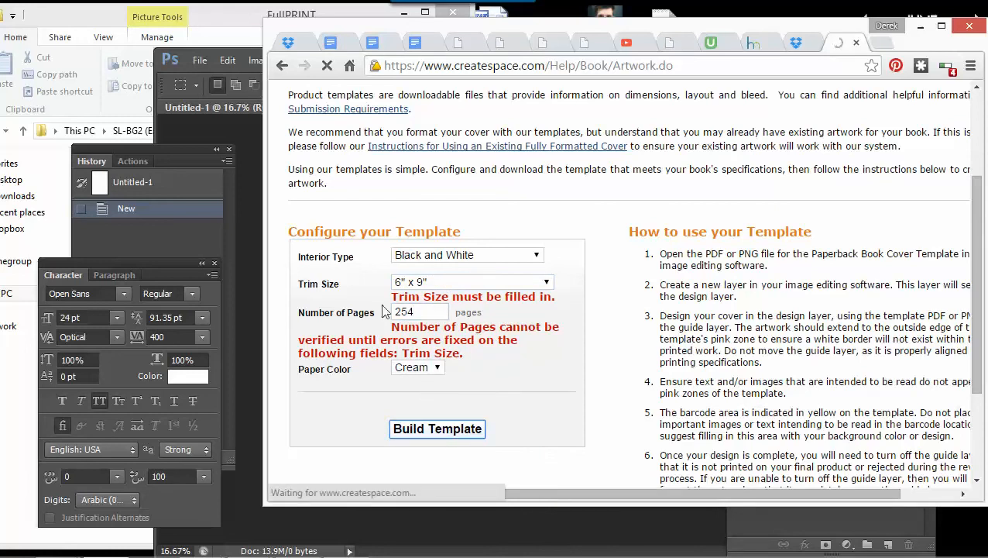
# Step: Download the template zip and open the archive, keeping the FullPRINT folder window uncovered beside the browser
pyautogui.scroll(-3, 460, 218)
pyautogui.click(458, 216)
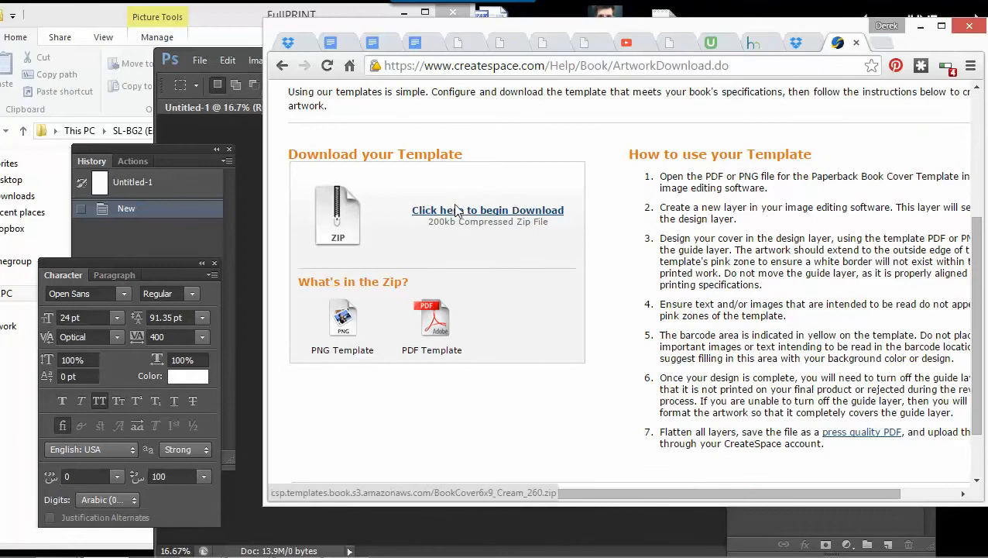
pyautogui.click(96, 25)
pyautogui.click(664, 330)
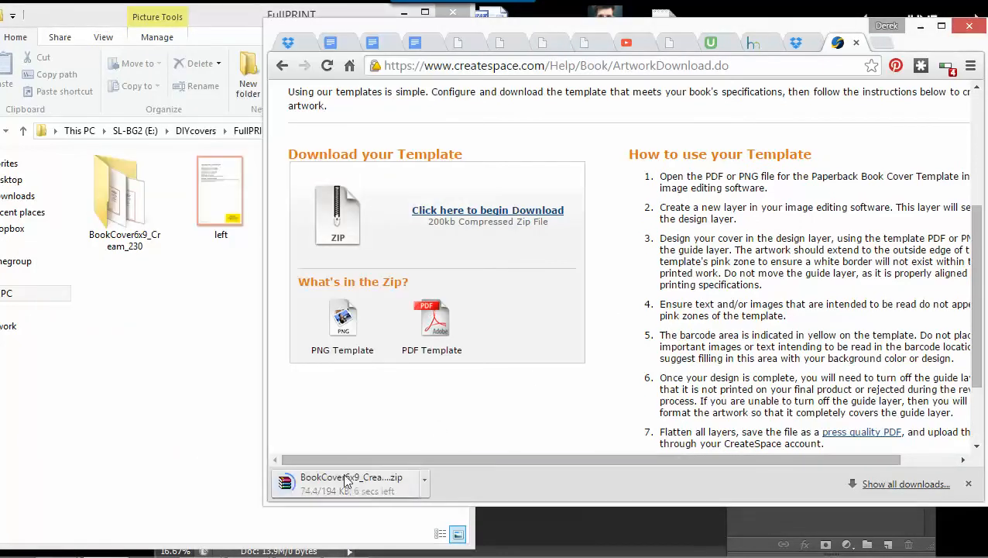
pyautogui.moveTo(264, 432); pyautogui.dragTo(384, 433)
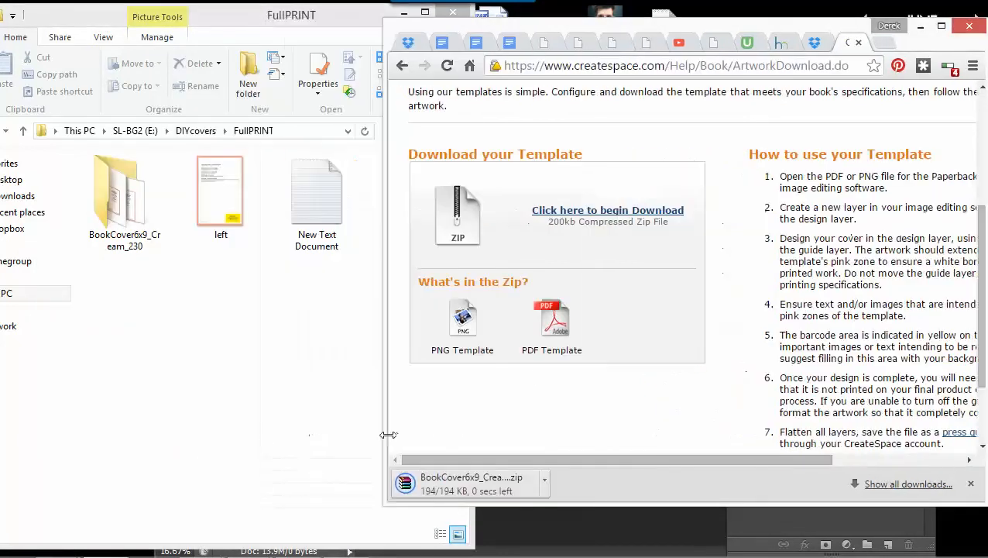
pyautogui.click(453, 483)
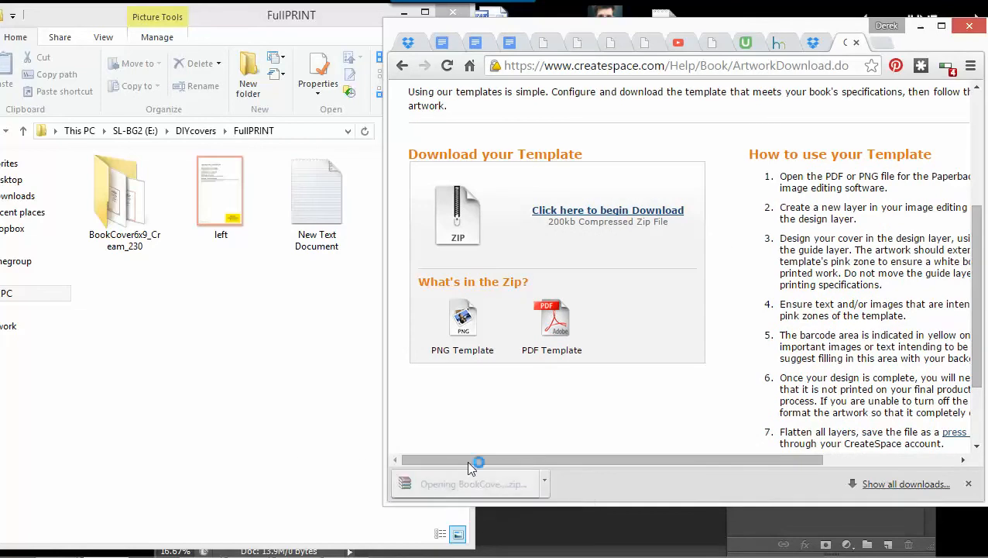
# Step: Extract the PDF and PNG templates from the archive's BookCover6x9_Cream_260 folder into the FullPRINT folder
pyautogui.doubleClick(345, 302)
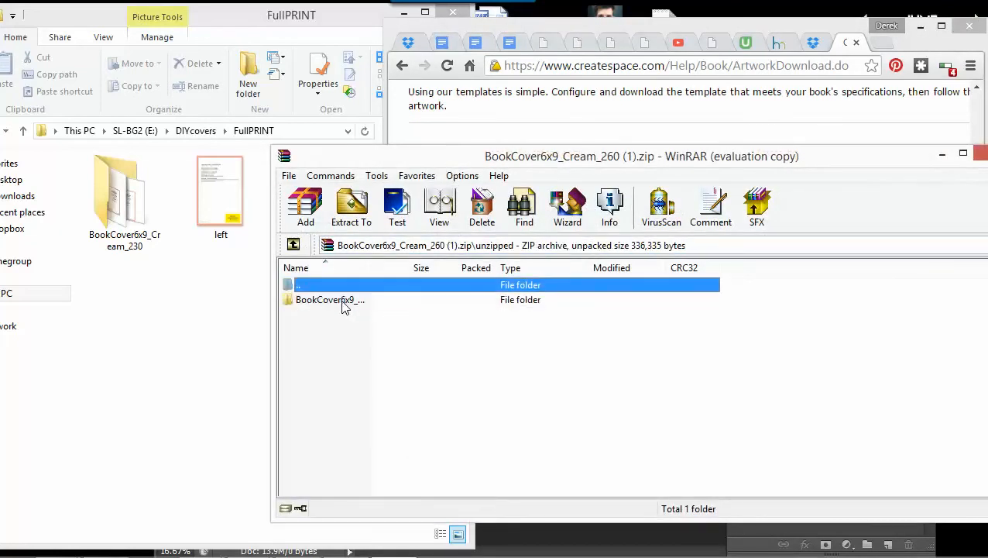
pyautogui.click(720, 344)
pyautogui.doubleClick(308, 302)
pyautogui.moveTo(318, 340); pyautogui.dragTo(237, 336)
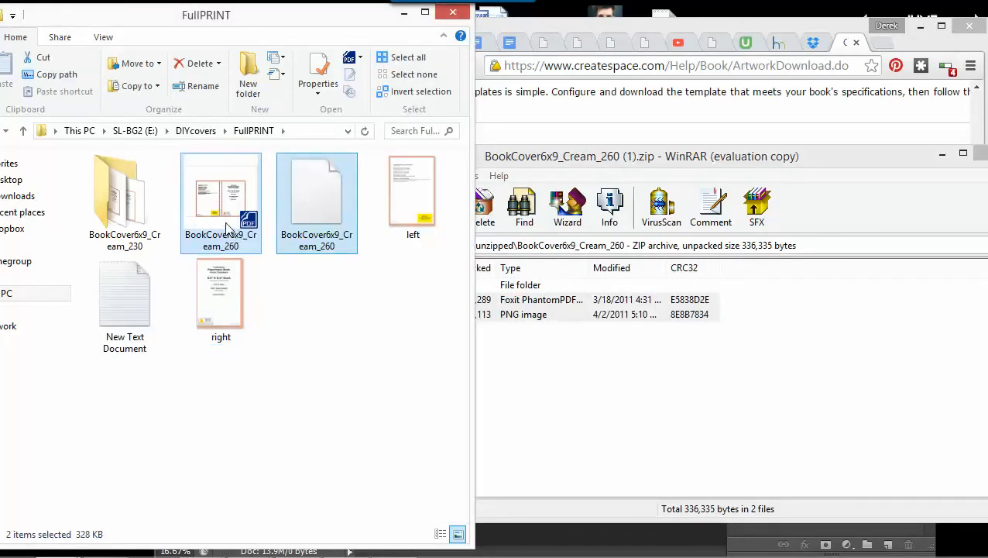
pyautogui.click(303, 187)
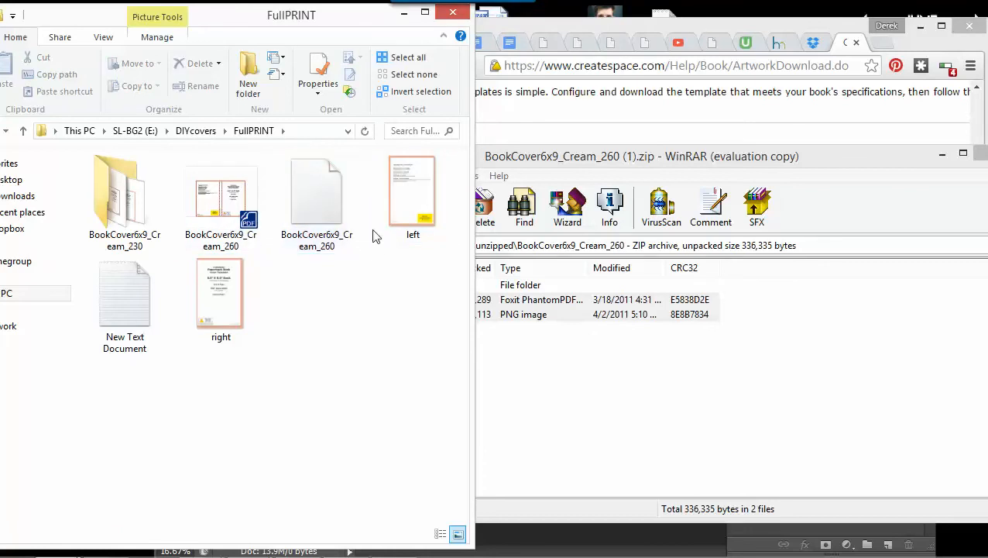
# Step: Switch to Photoshop and import the BookCover6x9_Cream_260 PDF template as its own document
pyautogui.click(920, 25)
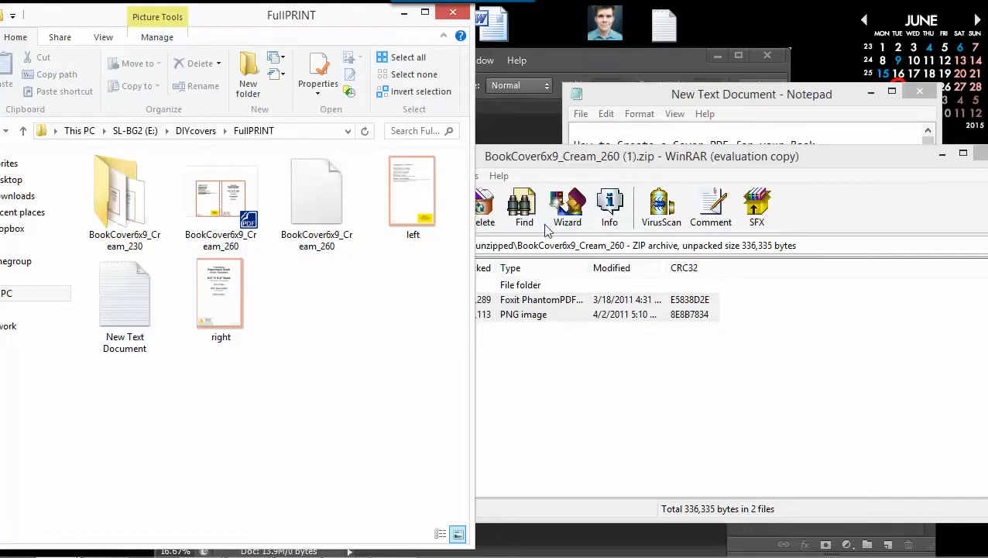
pyautogui.click(532, 119)
pyautogui.click(112, 20)
pyautogui.click(220, 197)
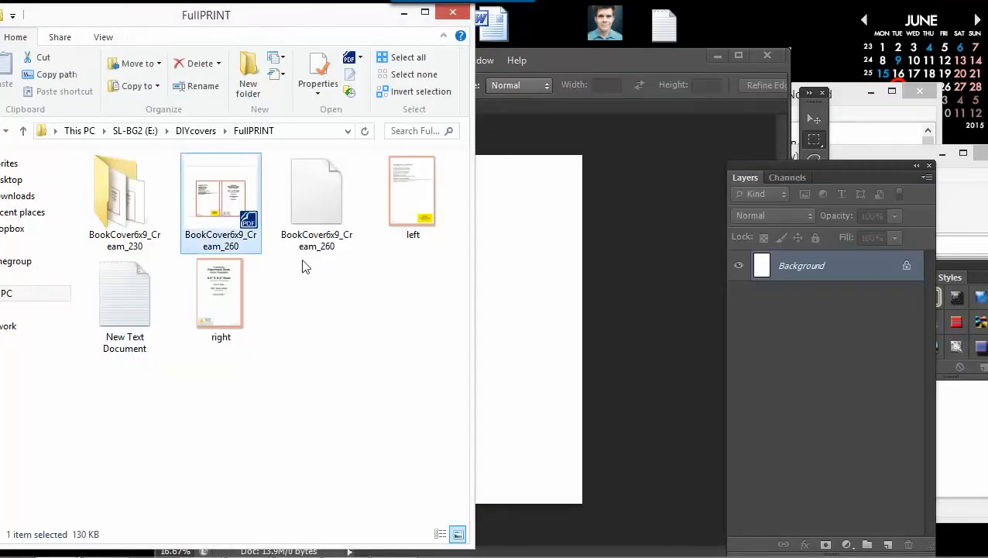
pyautogui.click(552, 64)
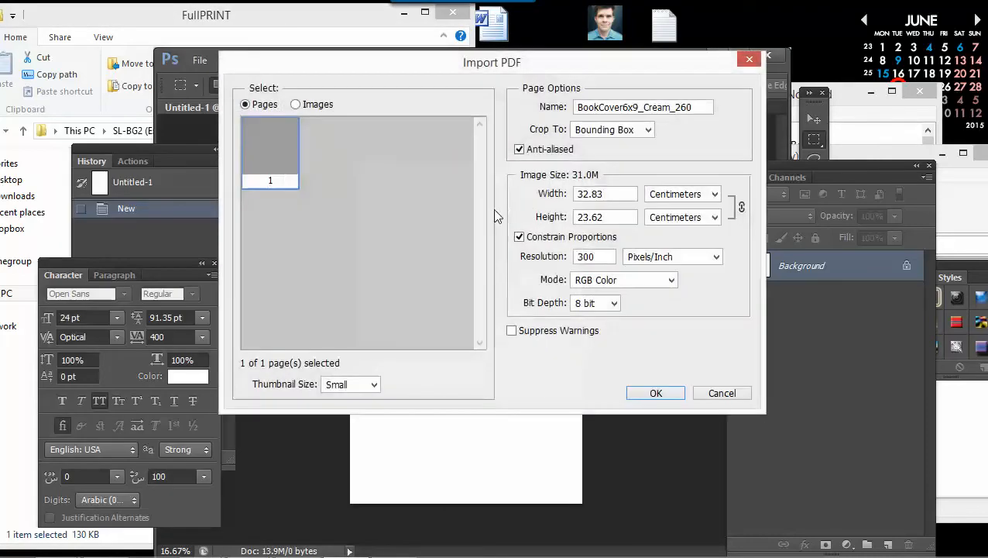
pyautogui.click(655, 394)
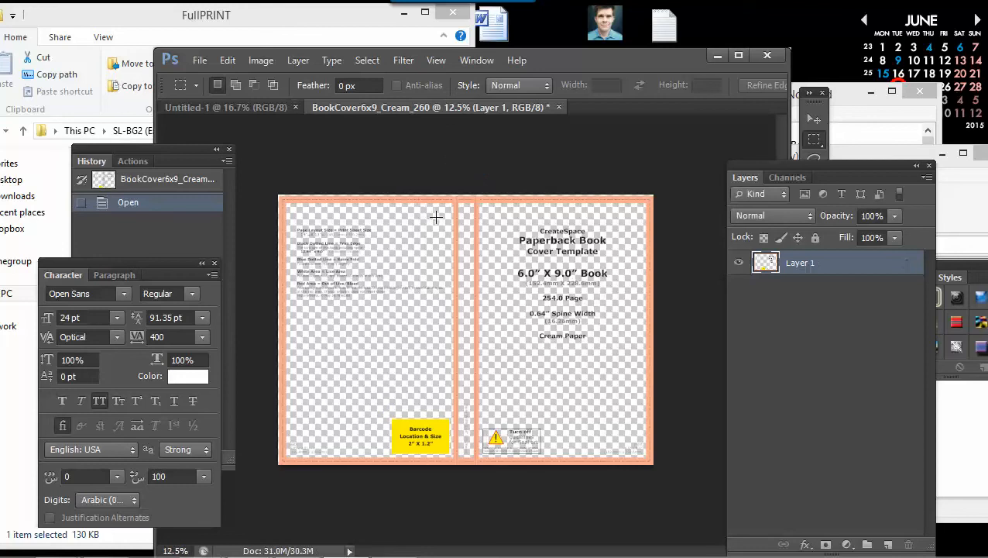
# Step: Enlarge the template to 16.7% and arrange the Photoshop window and layer list so the whole cover is uncovered
pyautogui.click(436, 60)
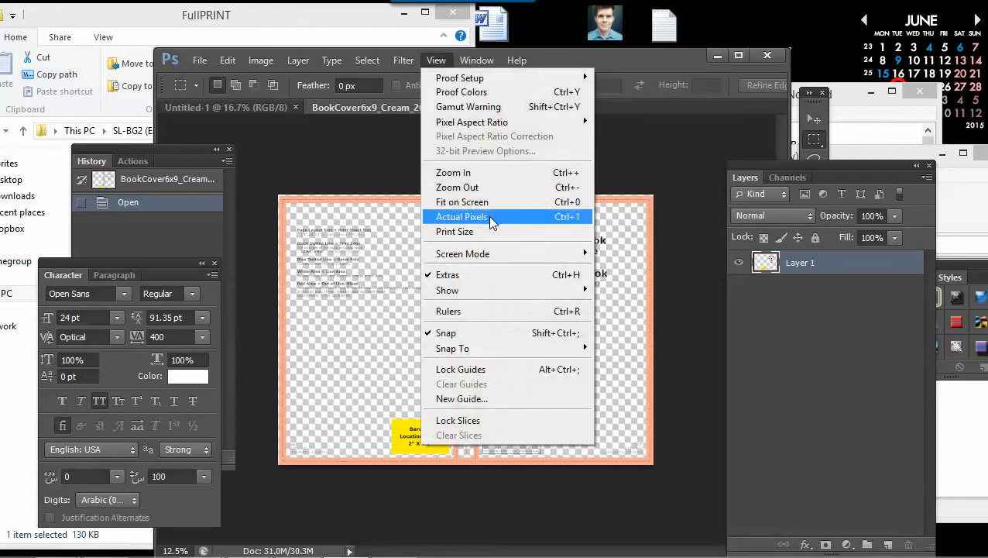
pyautogui.click(484, 173)
pyautogui.moveTo(571, 58); pyautogui.dragTo(606, 20)
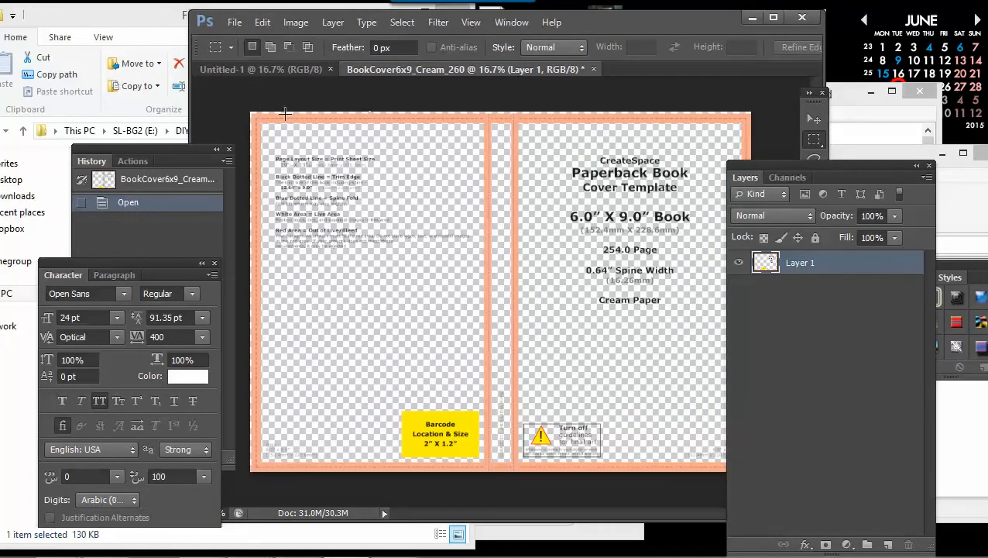
pyautogui.moveTo(790, 167); pyautogui.dragTo(652, 94)
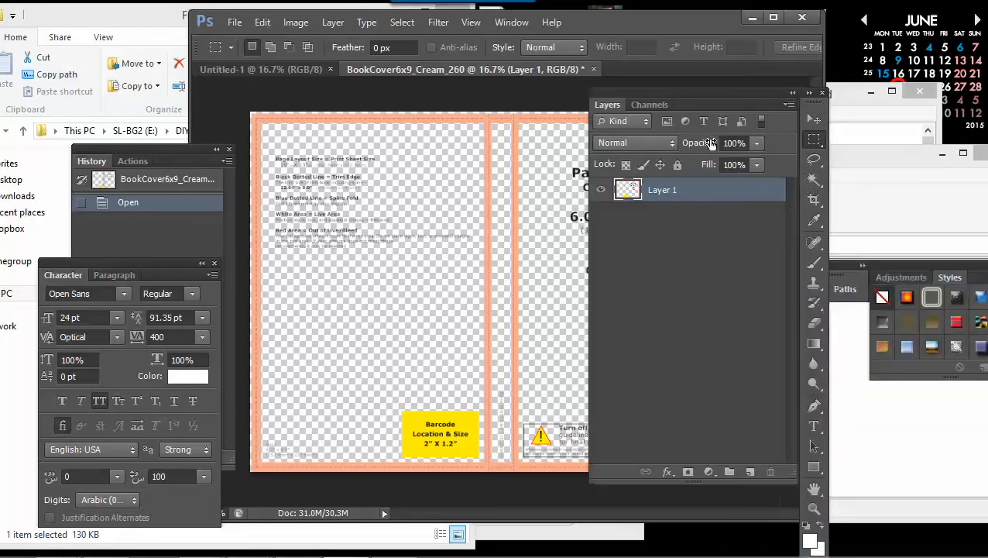
pyautogui.moveTo(715, 104); pyautogui.dragTo(887, 170)
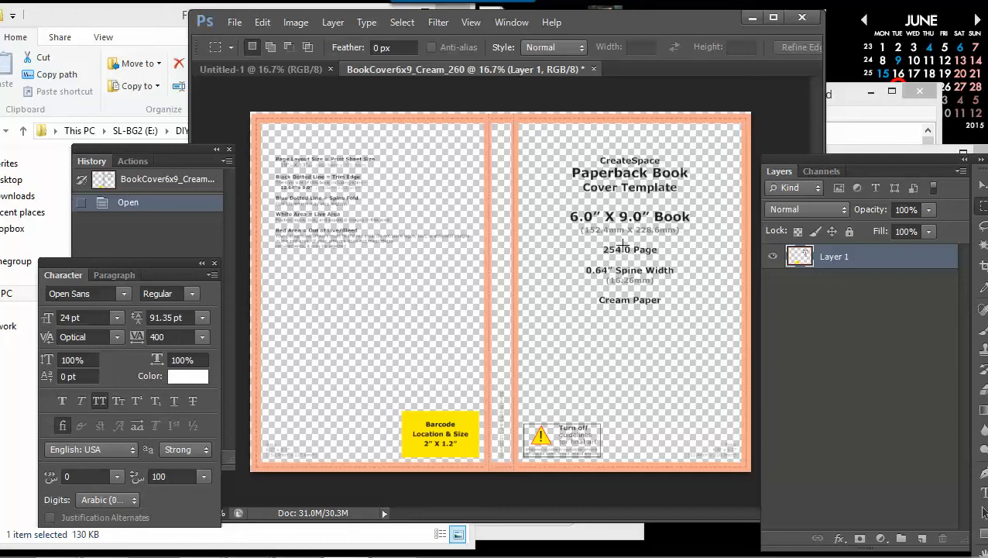
# Step: Outline the template's spine and then its front cover area with rectangular marquee selections, clearing each one
pyautogui.moveTo(205, 544)
pyautogui.moveTo(488, 113); pyautogui.dragTo(512, 497)
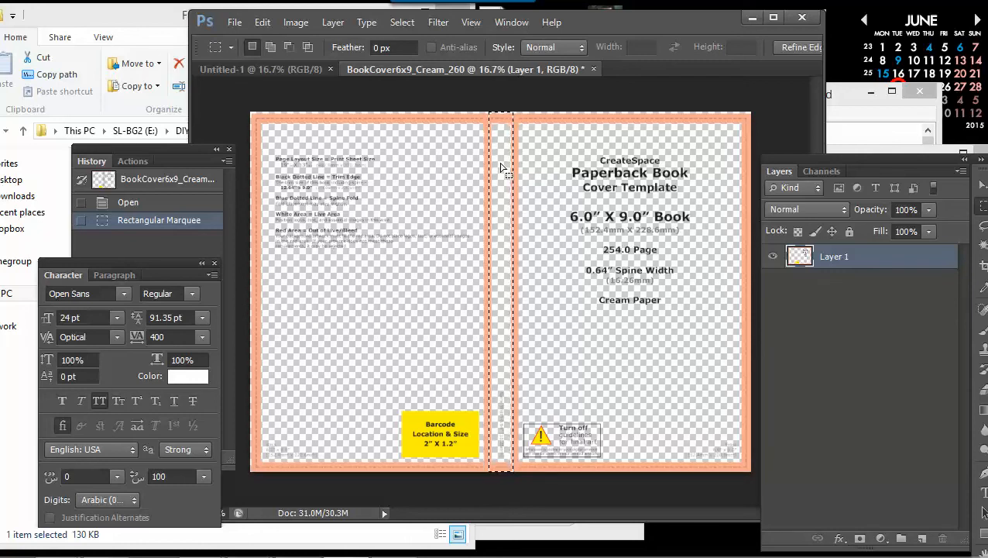
pyautogui.click(489, 111)
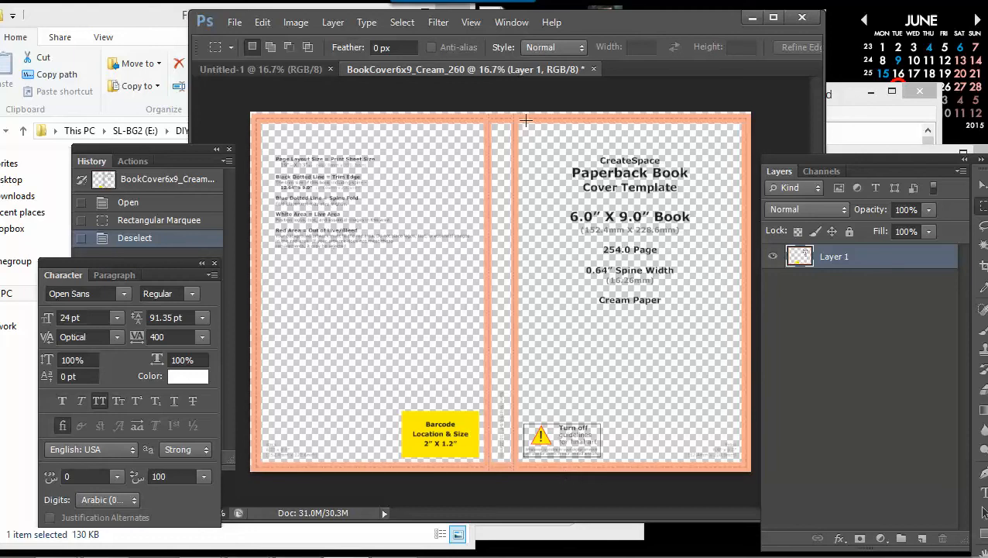
pyautogui.moveTo(513, 118); pyautogui.dragTo(748, 467)
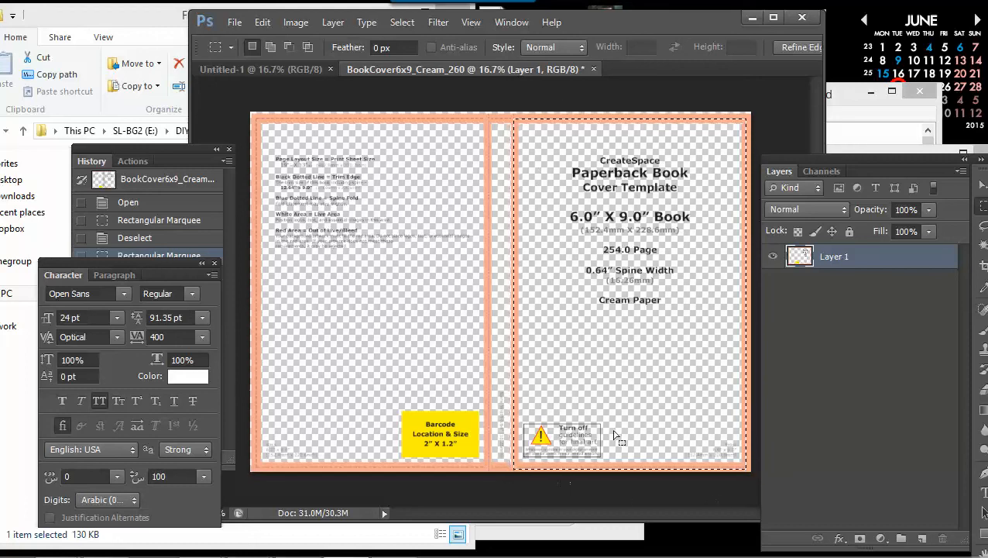
pyautogui.click(597, 105)
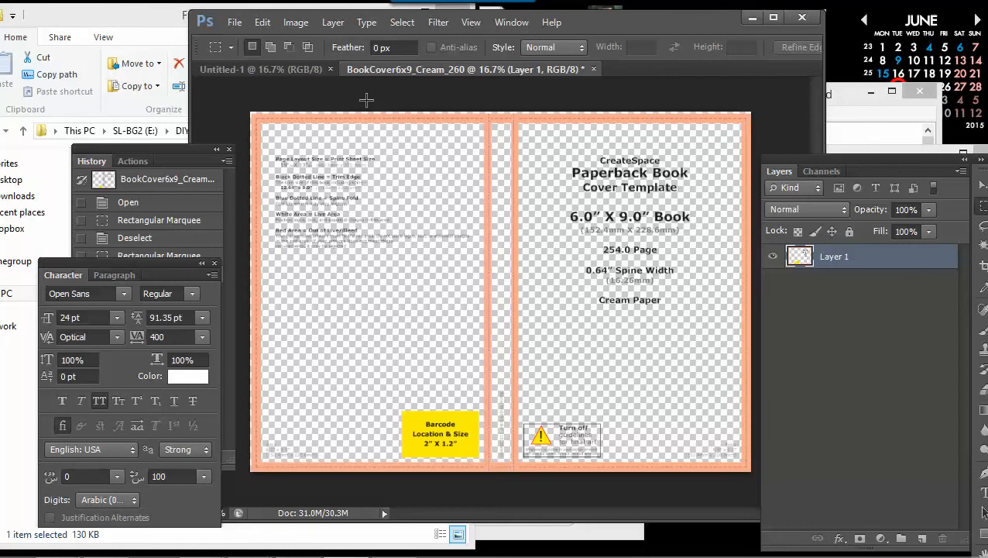
# Step: Open the technothriller folder inside Dropbox's My-WRITING\FICTION folder
pyautogui.click(96, 22)
pyautogui.moveTo(83, 20); pyautogui.dragTo(192, 41)
pyautogui.doubleClick(17, 492)
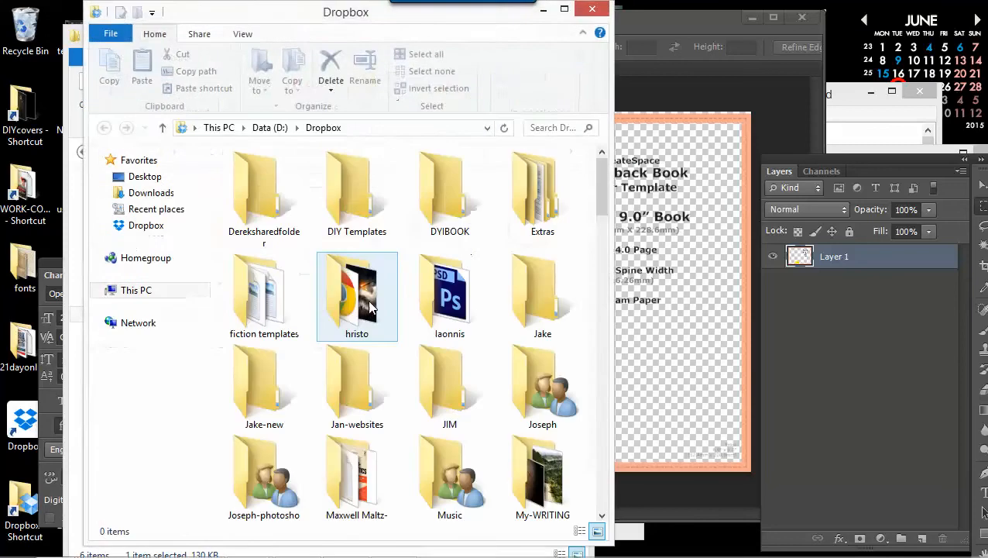
pyautogui.scroll(-3, 364, 310)
pyautogui.doubleClick(540, 293)
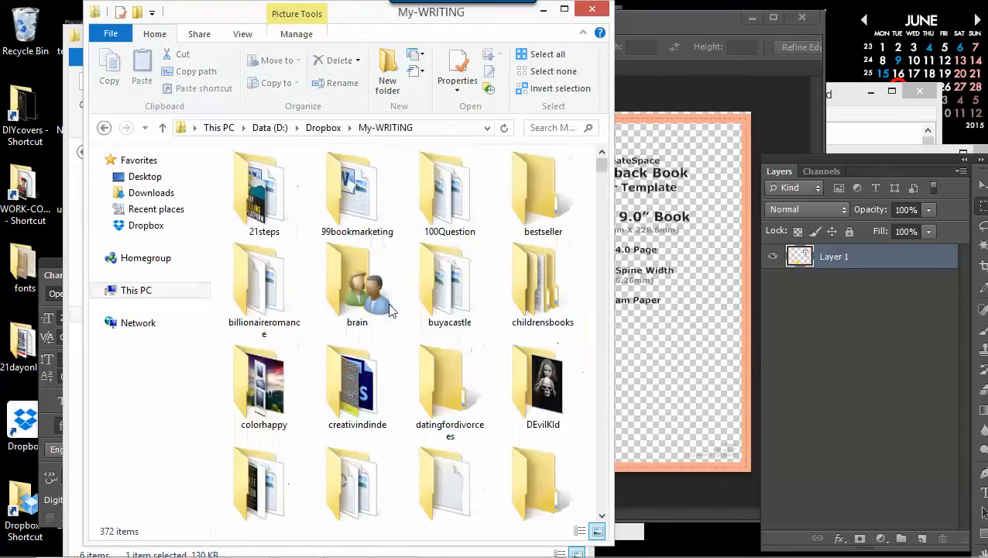
pyautogui.scroll(-1, 360, 313)
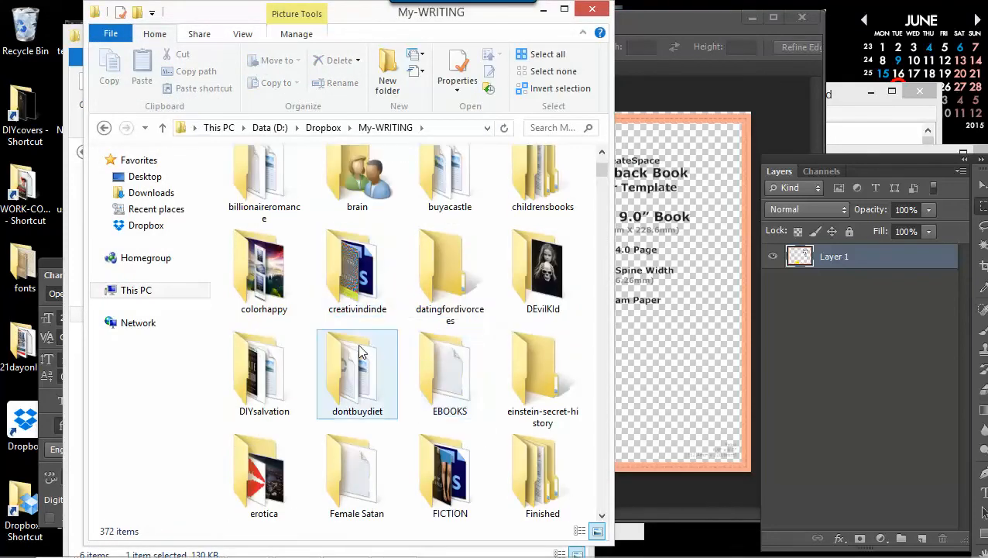
pyautogui.scroll(-4, 364, 331)
pyautogui.doubleClick(447, 259)
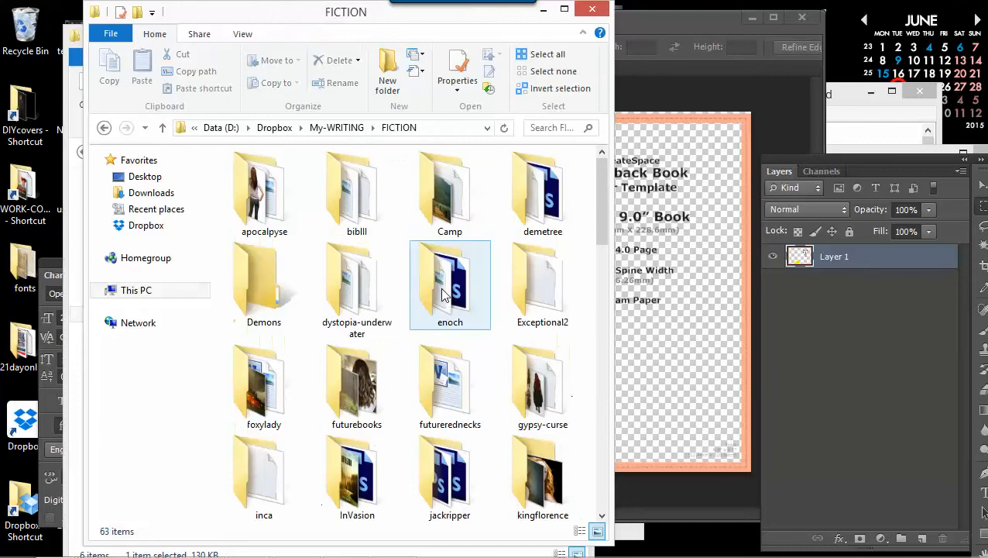
pyautogui.scroll(-2, 372, 337)
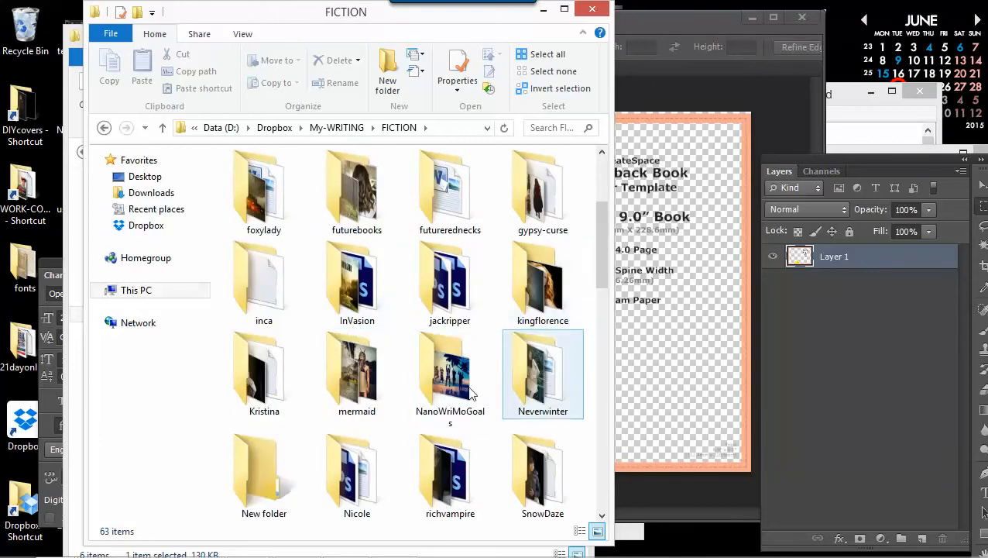
pyautogui.scroll(-2, 353, 364)
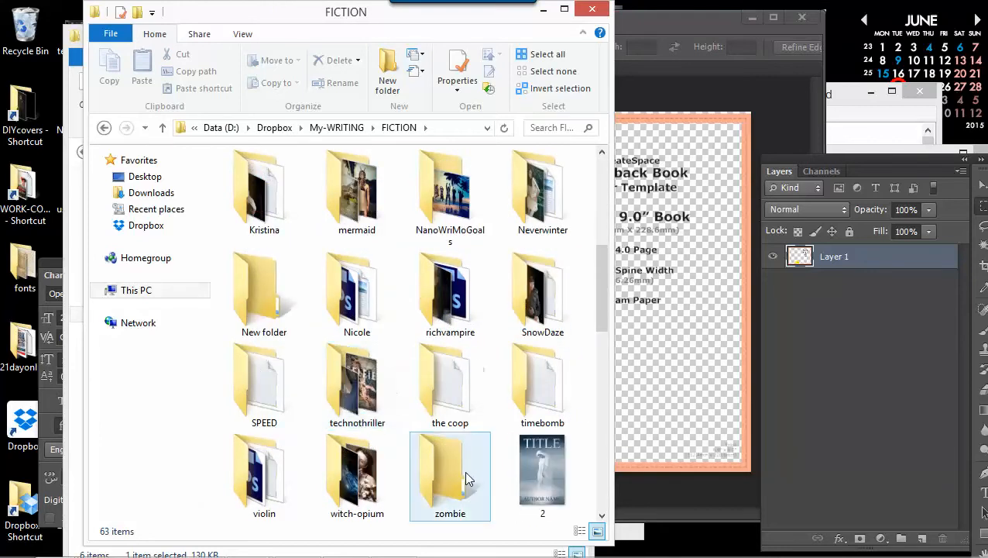
pyautogui.doubleClick(364, 399)
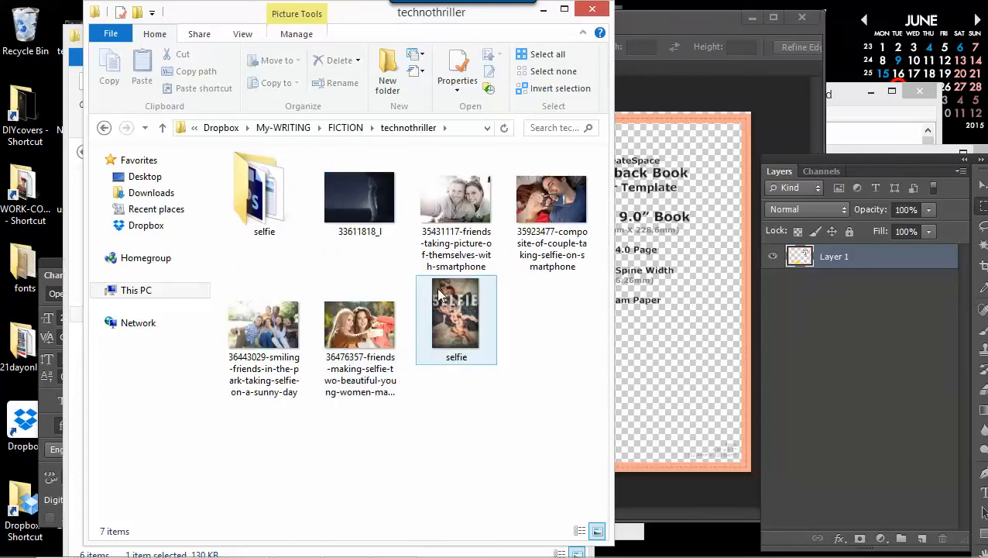
# Step: Place the selfie cover image from the technothriller folder into the BookCover6x9_Cream_260 document, over the template's front cover area
pyautogui.click(446, 308)
pyautogui.click(634, 291)
pyautogui.moveTo(634, 291); pyautogui.dragTo(643, 224)
pyautogui.moveTo(569, 289)
pyautogui.mouseDown()
pyautogui.moveTo(584, 290)
pyautogui.moveTo(549, 287)
pyautogui.mouseUp()
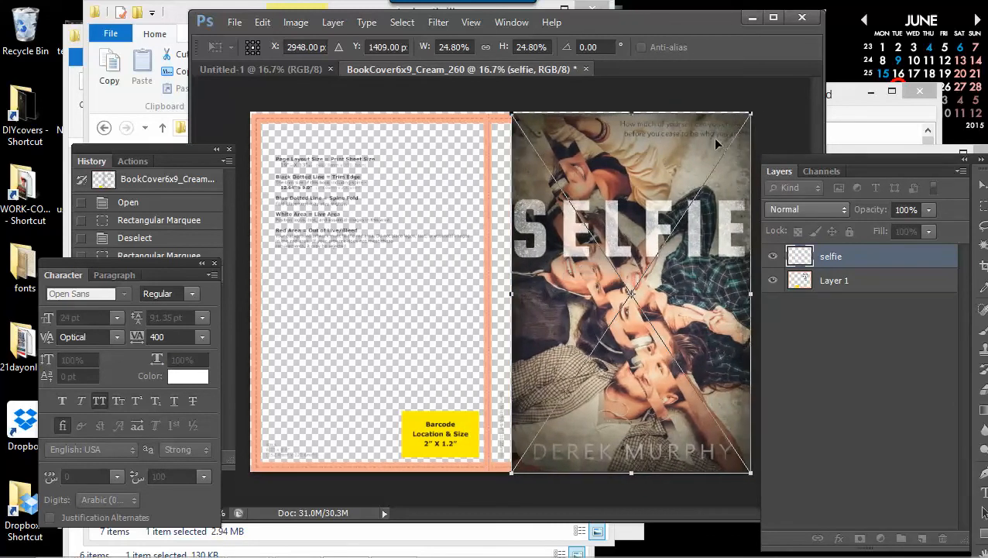
# Step: Scale the placed selfie image to about 23.92% wide and 23.73% high to fit the front cover's inner edges, and commit the placement
pyautogui.moveTo(749, 113)
pyautogui.mouseDown()
pyautogui.moveTo(740, 123)
pyautogui.moveTo(749, 120)
pyautogui.mouseUp()
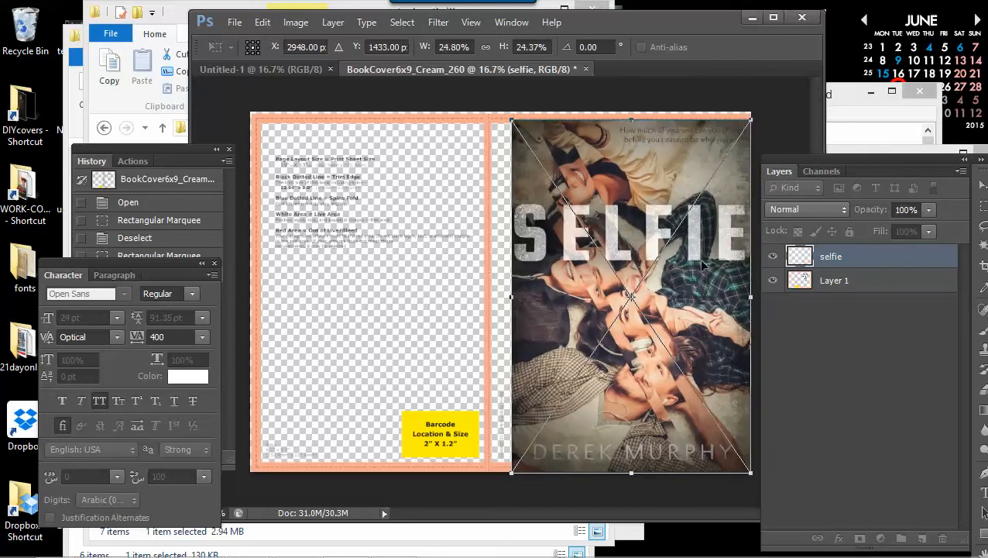
pyautogui.moveTo(701, 265); pyautogui.dragTo(703, 253)
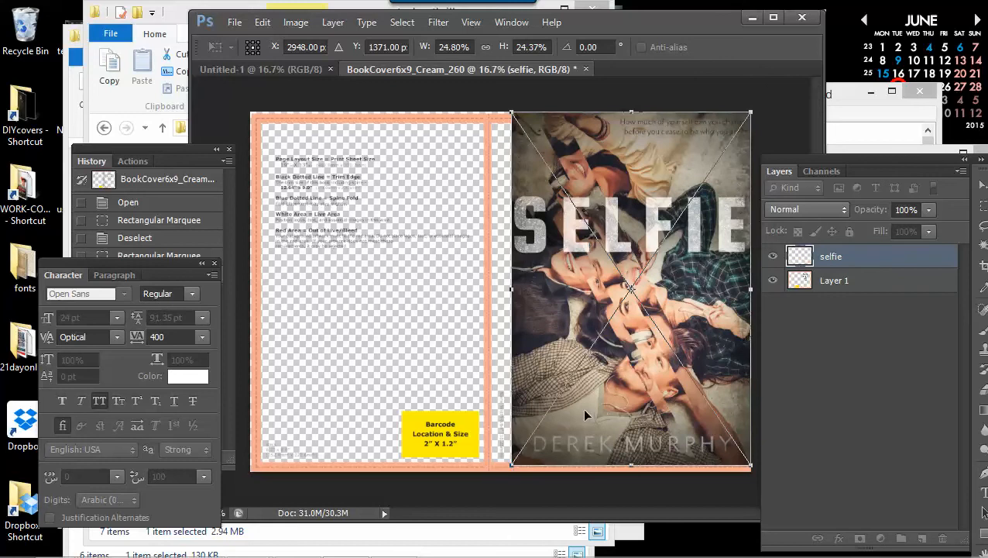
pyautogui.moveTo(512, 464); pyautogui.dragTo(513, 466)
pyautogui.moveTo(751, 112); pyautogui.dragTo(742, 121)
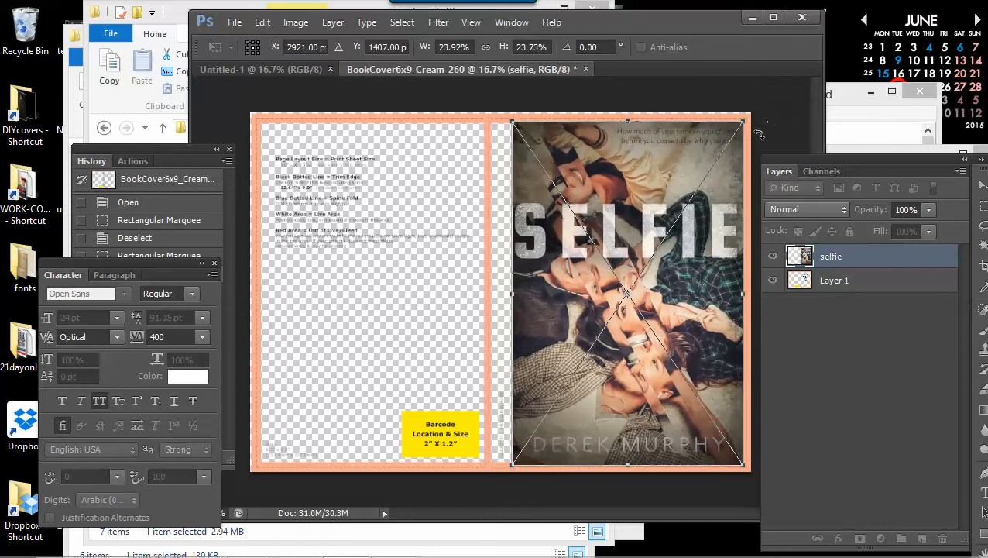
pyautogui.press('Return')
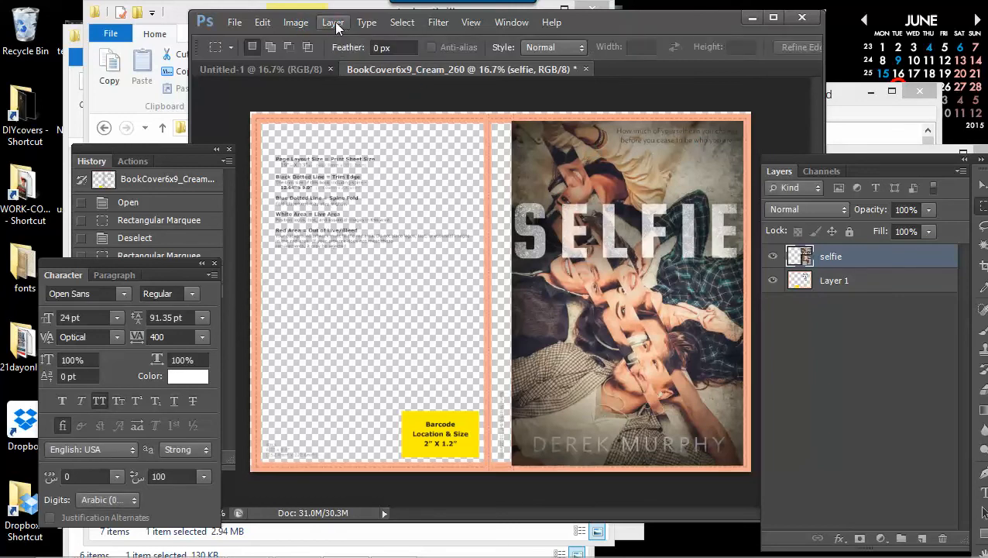
# Step: Add a black solid color fill layer beneath the selfie layer, and reselect the selfie layer
pyautogui.click(333, 24)
pyautogui.moveTo(419, 105)
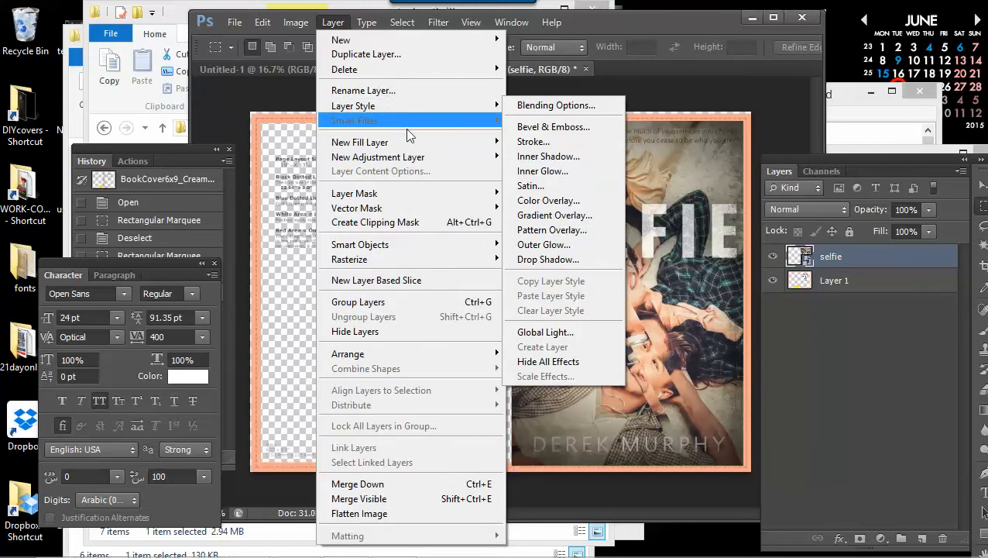
pyautogui.moveTo(434, 144)
pyautogui.click(527, 143)
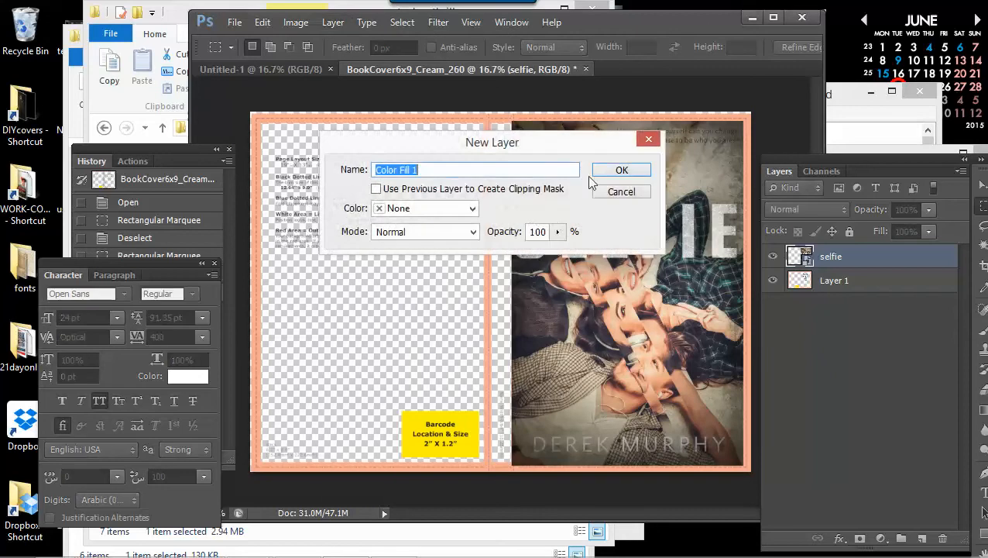
pyautogui.click(612, 171)
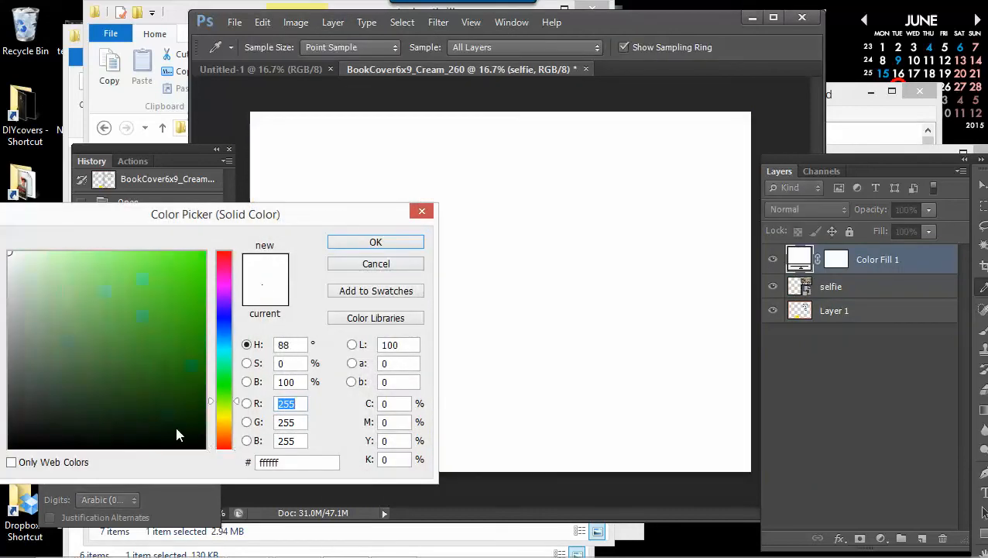
pyautogui.click(374, 241)
pyautogui.moveTo(873, 265); pyautogui.dragTo(878, 287)
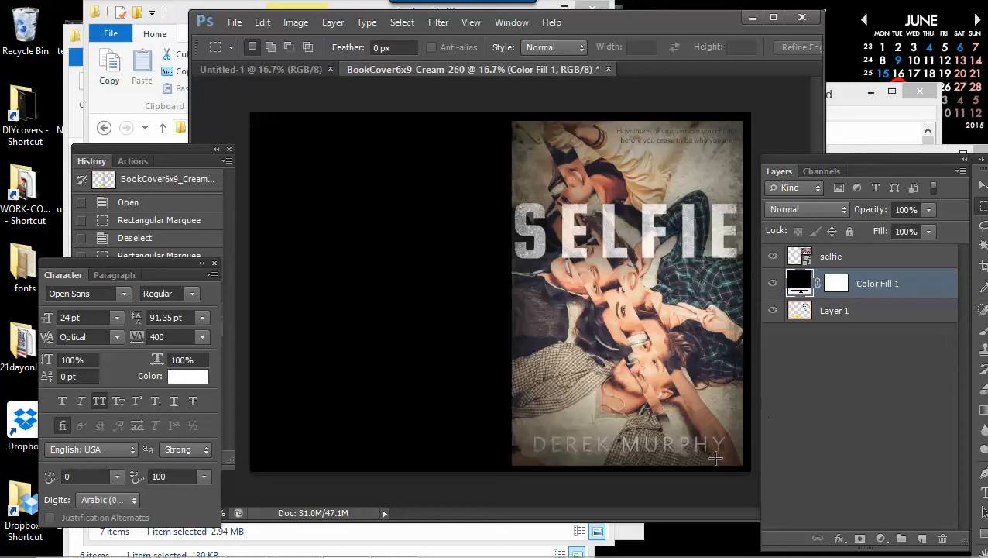
pyautogui.click(826, 258)
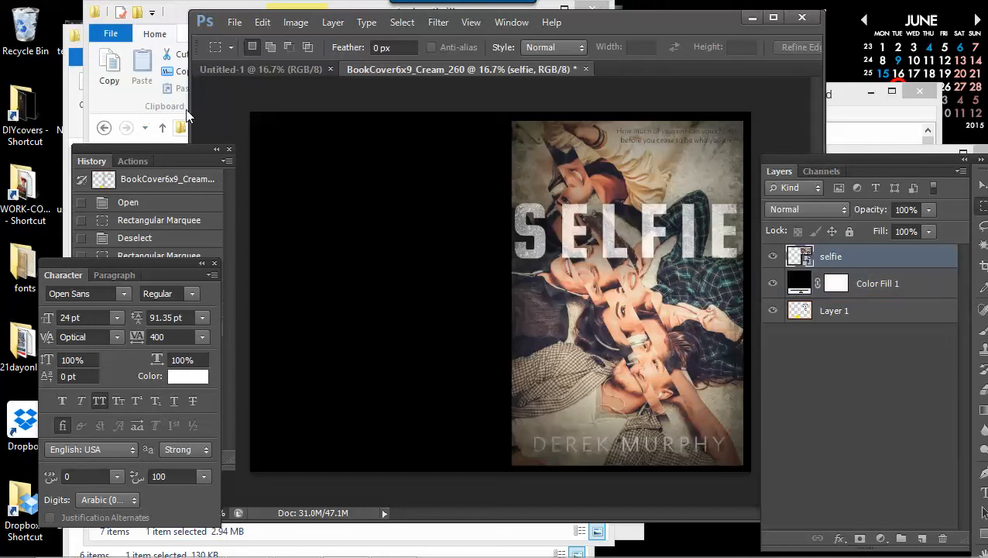
# Step: Rearrange the floating History and Character panels and move the Tools panel beside the canvas so it is fully accessible
pyautogui.moveTo(111, 153); pyautogui.dragTo(65, 171)
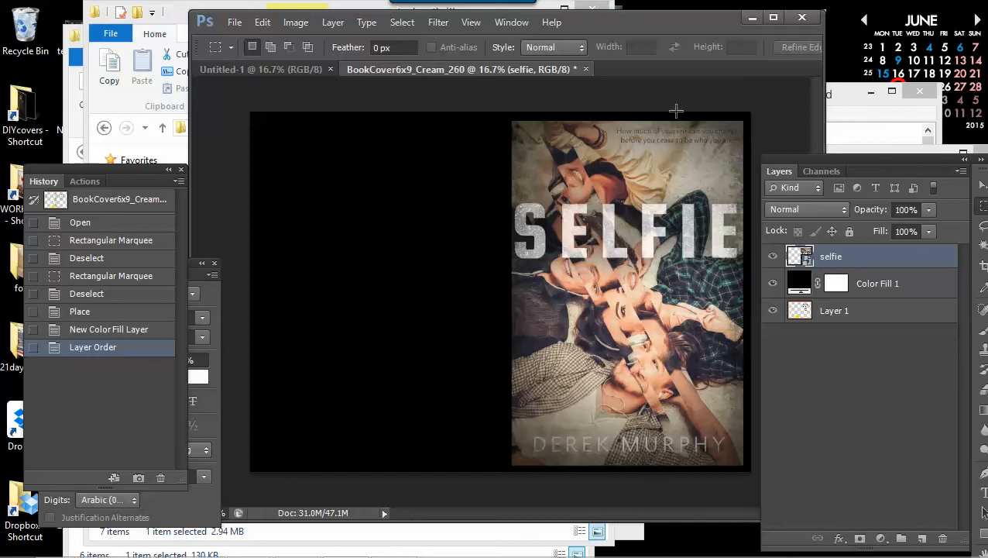
pyautogui.moveTo(132, 181); pyautogui.dragTo(246, 152)
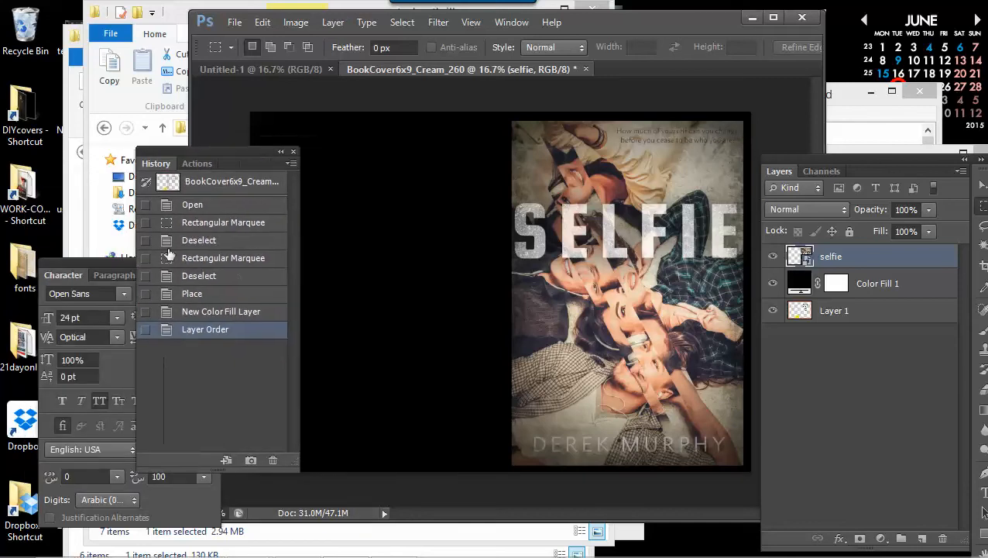
pyautogui.moveTo(110, 257); pyautogui.dragTo(65, 323)
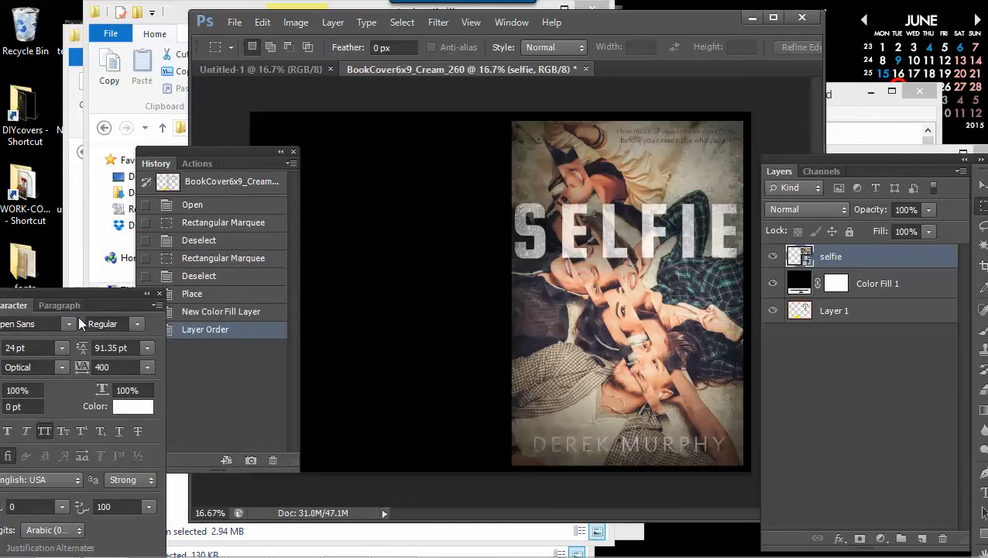
pyautogui.click(511, 22)
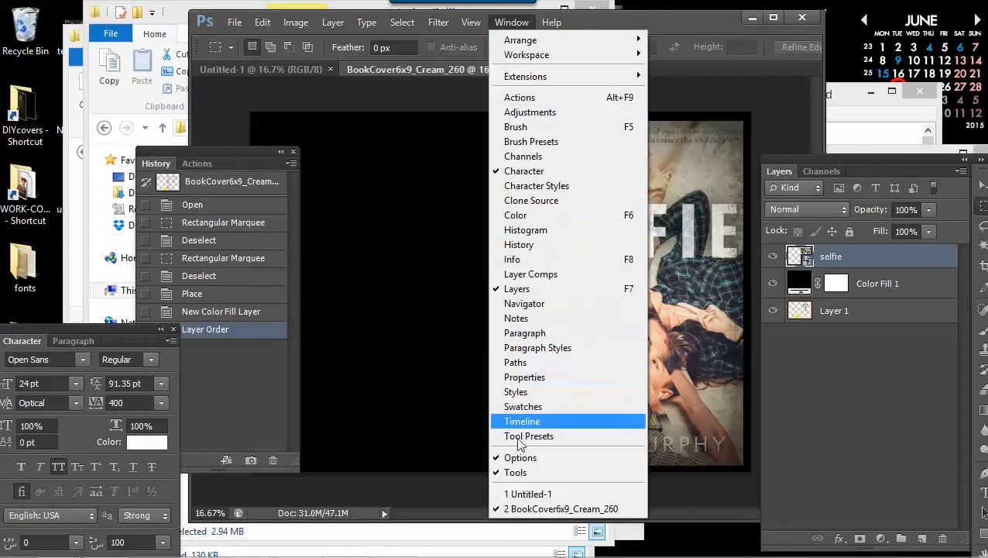
pyautogui.click(519, 471)
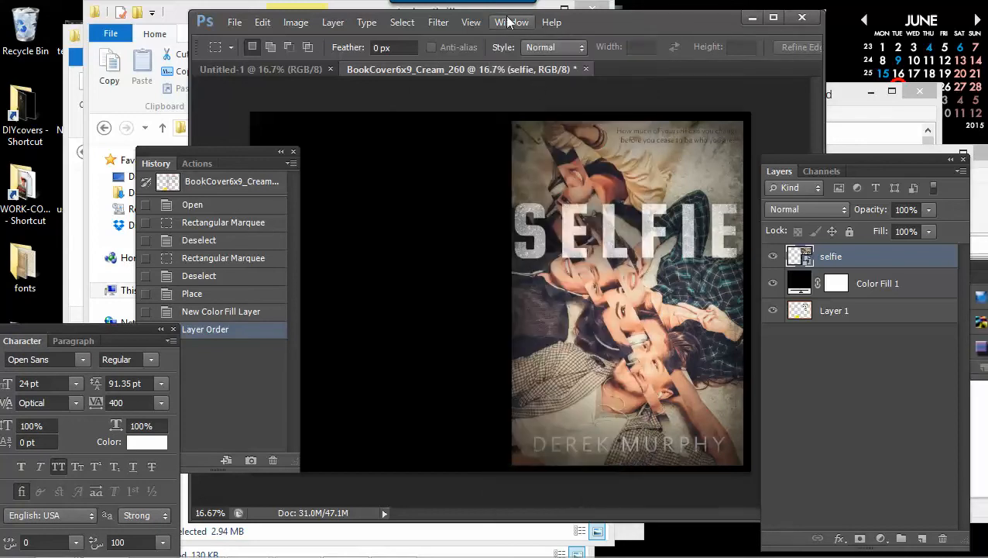
pyautogui.click(511, 21)
pyautogui.click(539, 471)
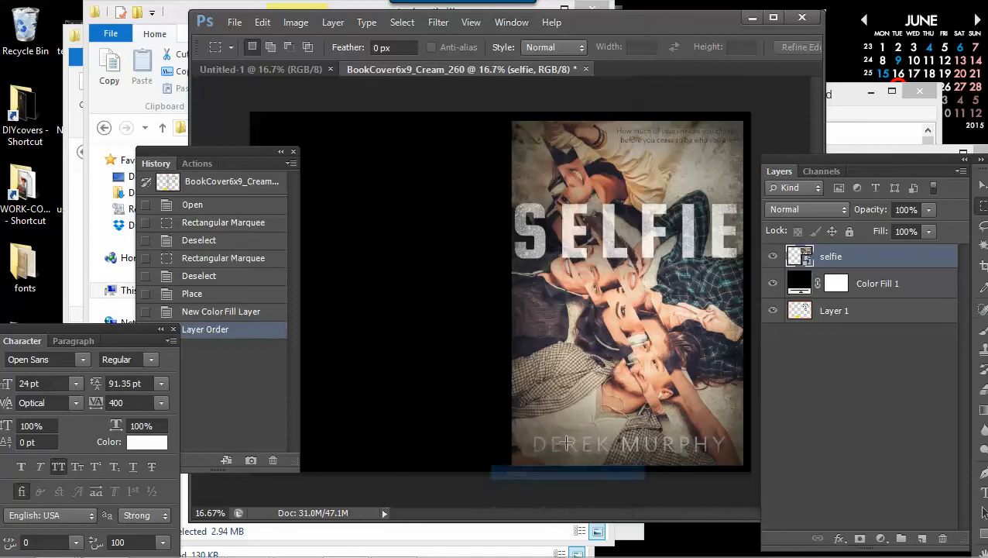
pyautogui.moveTo(975, 161); pyautogui.dragTo(118, 112)
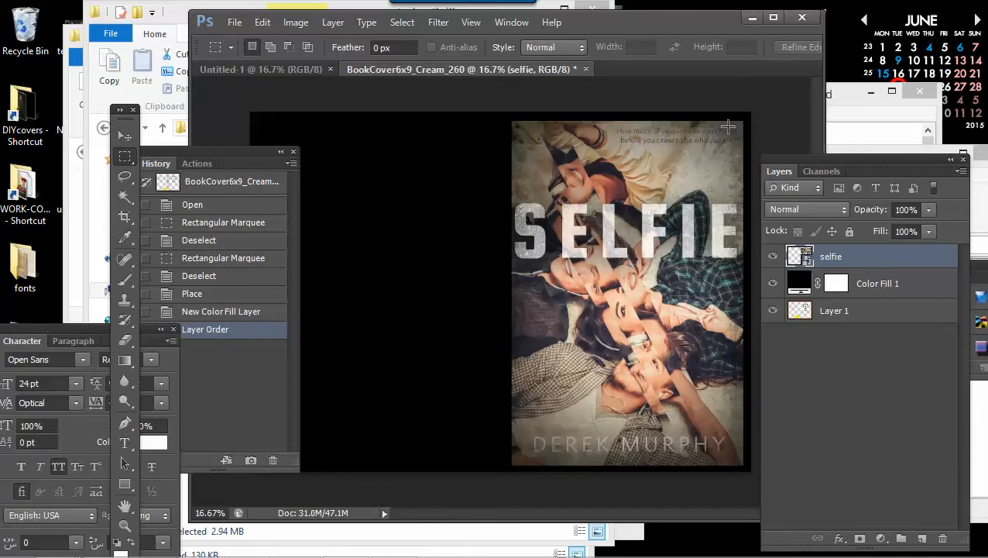
# Step: Toggle the visibility of the selfie and Color Fill 1 layers to compare the cover with the template, leaving the fill hidden
pyautogui.click(772, 259)
pyautogui.click(772, 260)
pyautogui.click(772, 283)
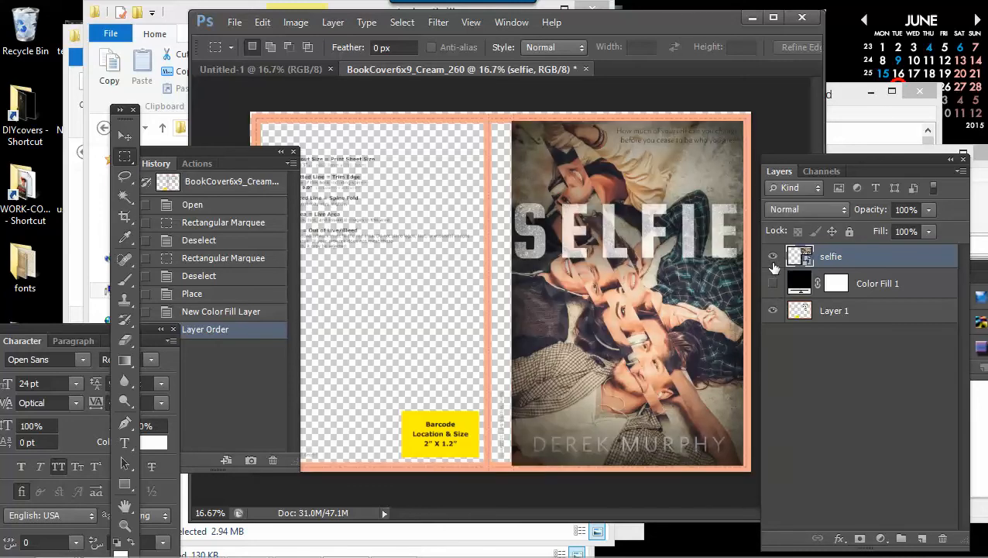
pyautogui.click(772, 283)
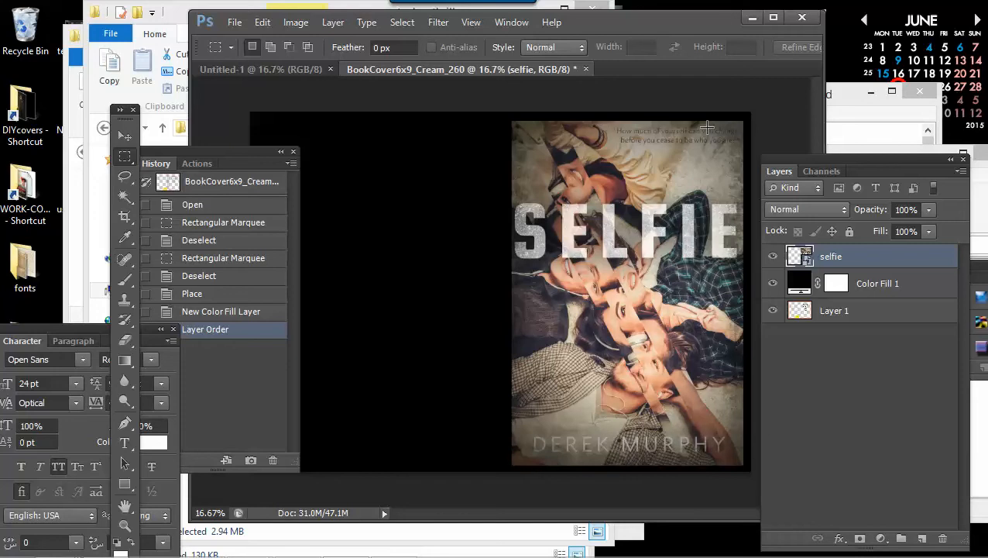
pyautogui.click(774, 283)
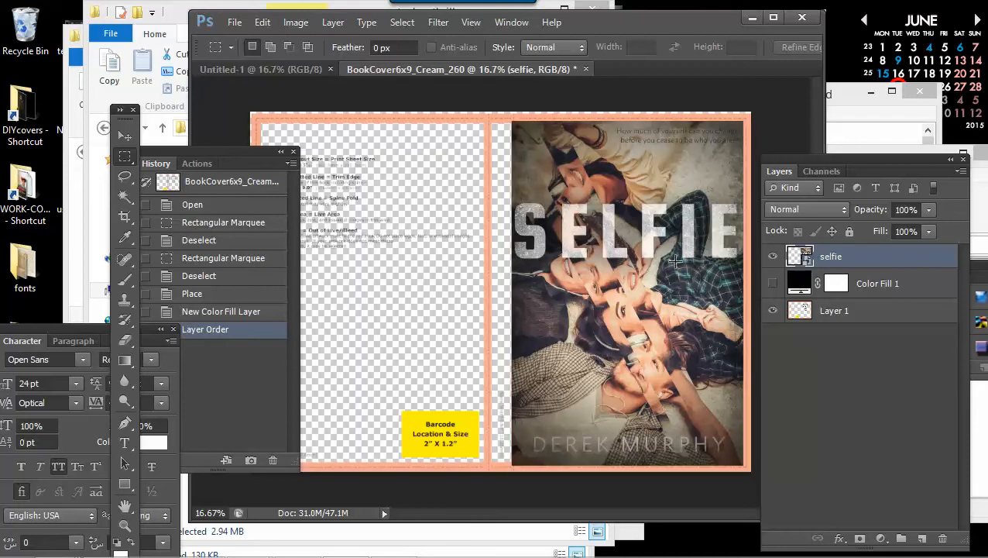
# Step: Duplicate the template layer, move the copy to the top of the layer stack and set its opacity to 37%
pyautogui.click(838, 308)
pyautogui.rightClick(837, 303)
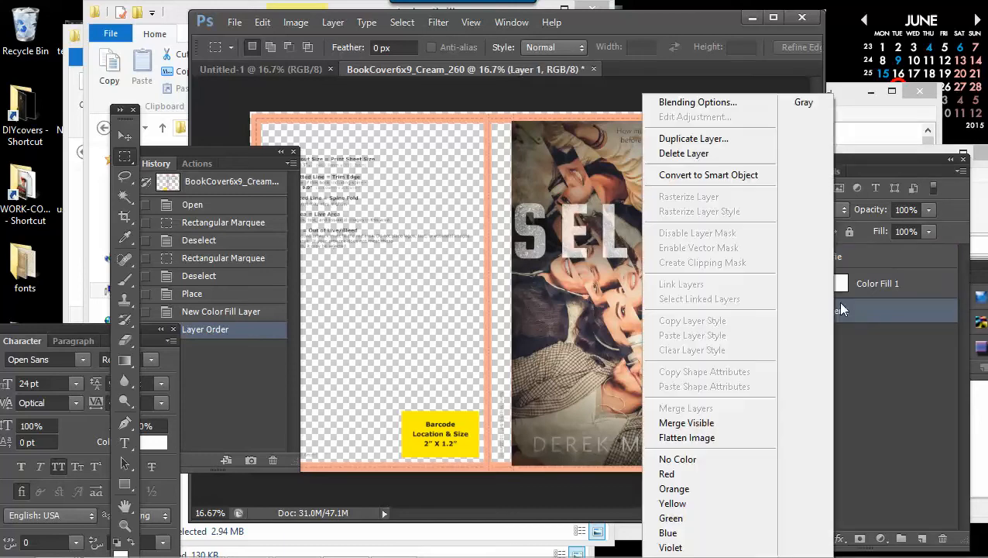
pyautogui.click(720, 140)
pyautogui.click(689, 159)
pyautogui.moveTo(840, 312); pyautogui.dragTo(840, 249)
pyautogui.click(928, 210)
pyautogui.moveTo(880, 227); pyautogui.dragTo(880, 227)
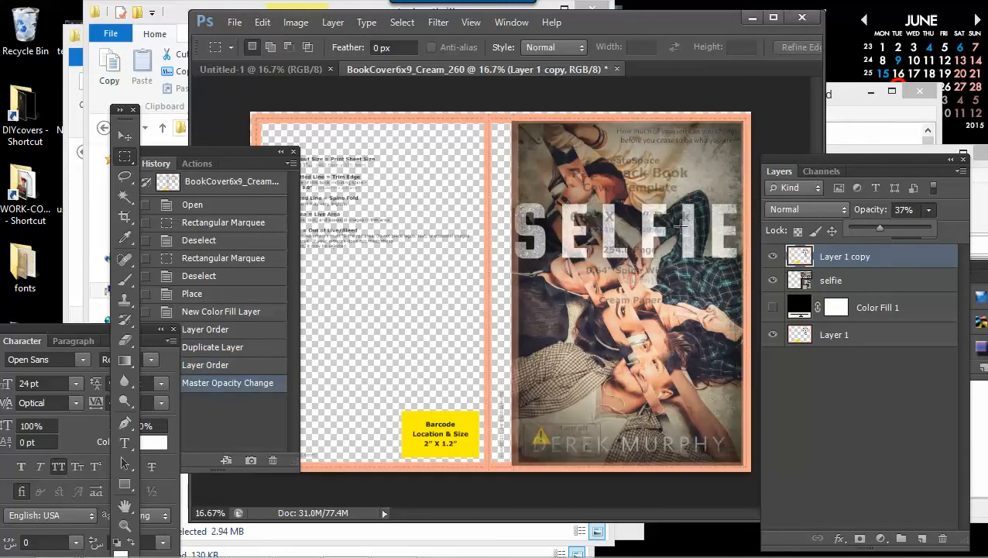
# Step: Nudge the selfie layer with the Move tool to align it with the overlaid template's front cover area
pyautogui.click(824, 283)
pyautogui.click(825, 283)
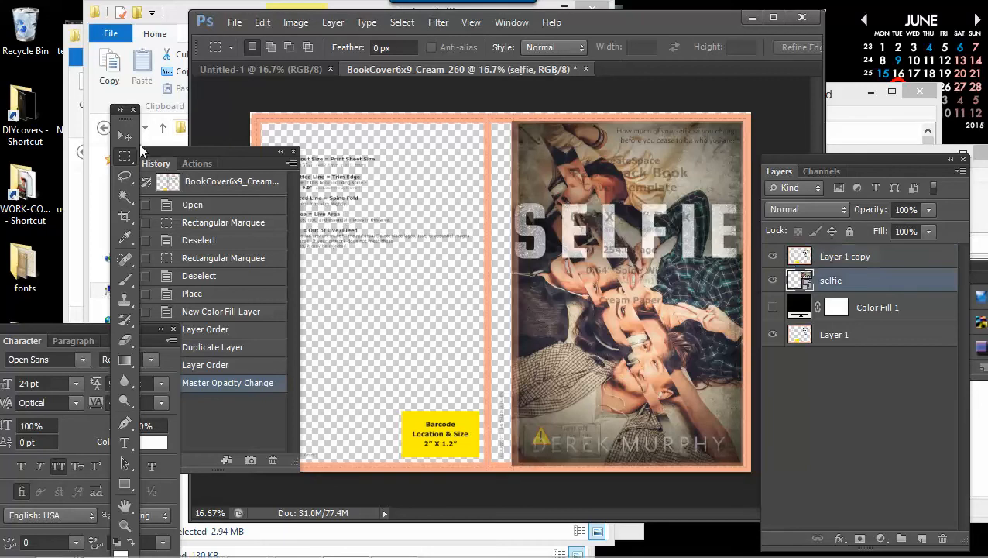
pyautogui.click(125, 135)
pyautogui.press('Up')
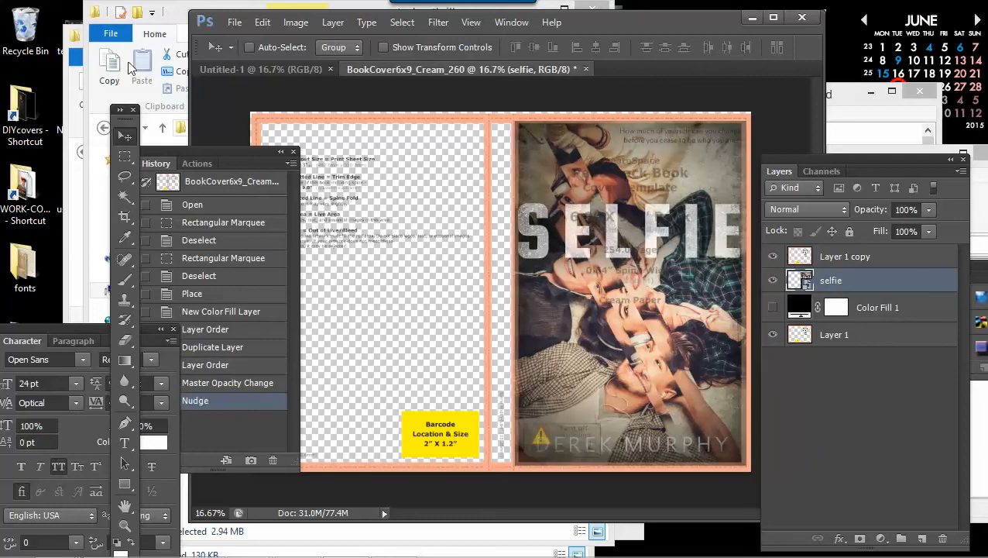
# Step: Open the layered selfie PSD file from the selfie subfolder of technothriller in Photoshop
pyautogui.click(178, 36)
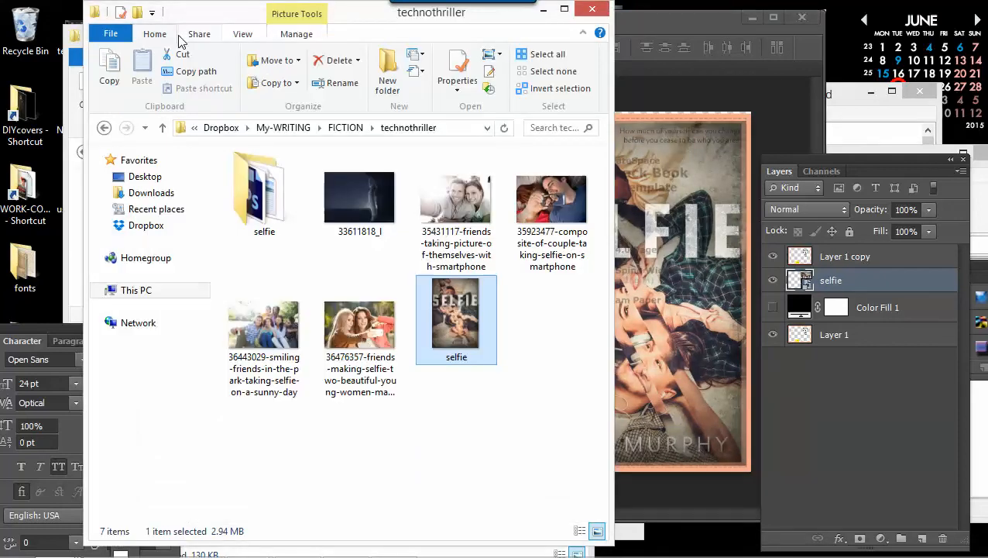
pyautogui.doubleClick(240, 151)
pyautogui.scroll(-5, 449, 356)
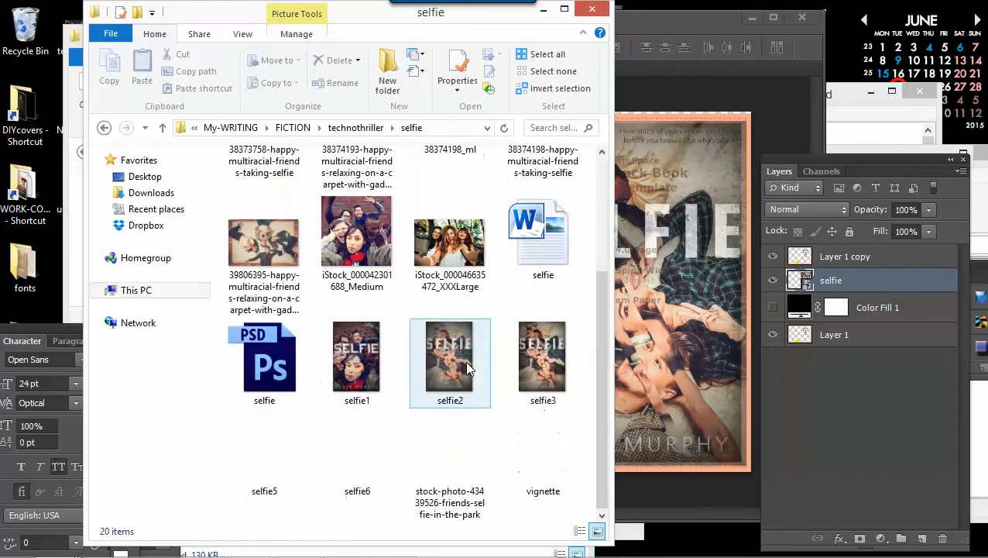
pyautogui.click(276, 367)
pyautogui.doubleClick(276, 366)
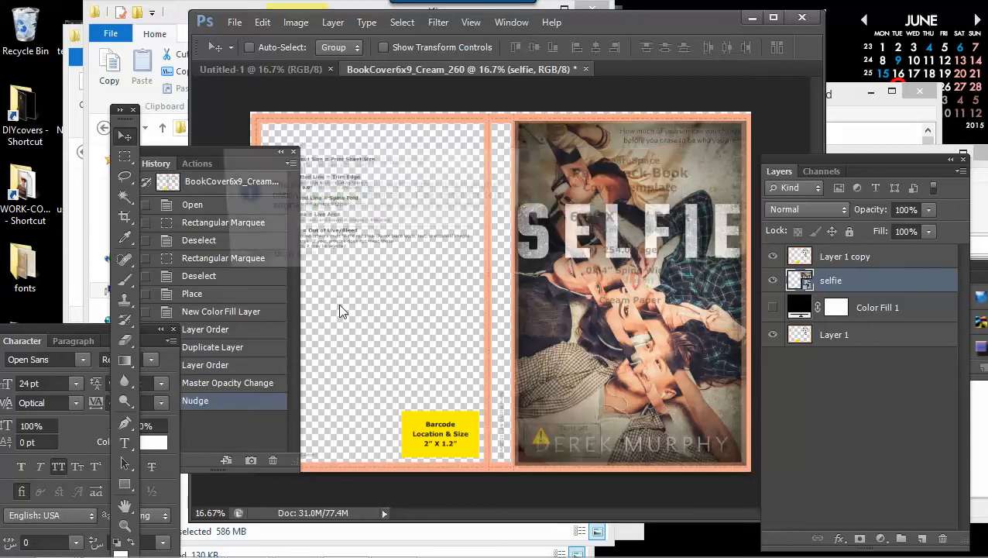
pyautogui.click(373, 234)
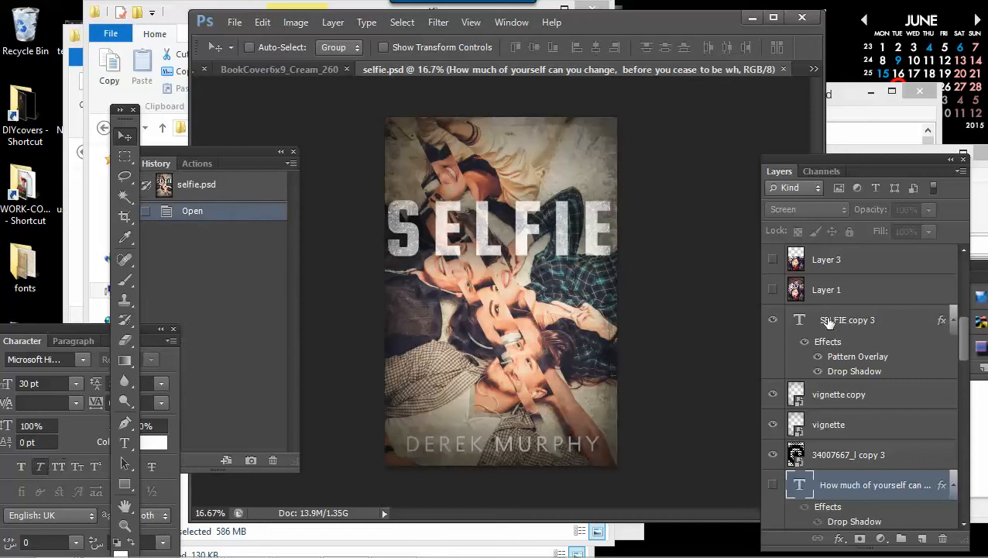
# Step: Move the visible author name copy text layer above both vignette layers, directly below SELFIE copy 3
pyautogui.scroll(-3, 826, 326)
pyautogui.scroll(2, 822, 337)
pyautogui.scroll(-2, 832, 368)
pyautogui.moveTo(833, 433); pyautogui.dragTo(820, 317)
pyautogui.scroll(3, 827, 322)
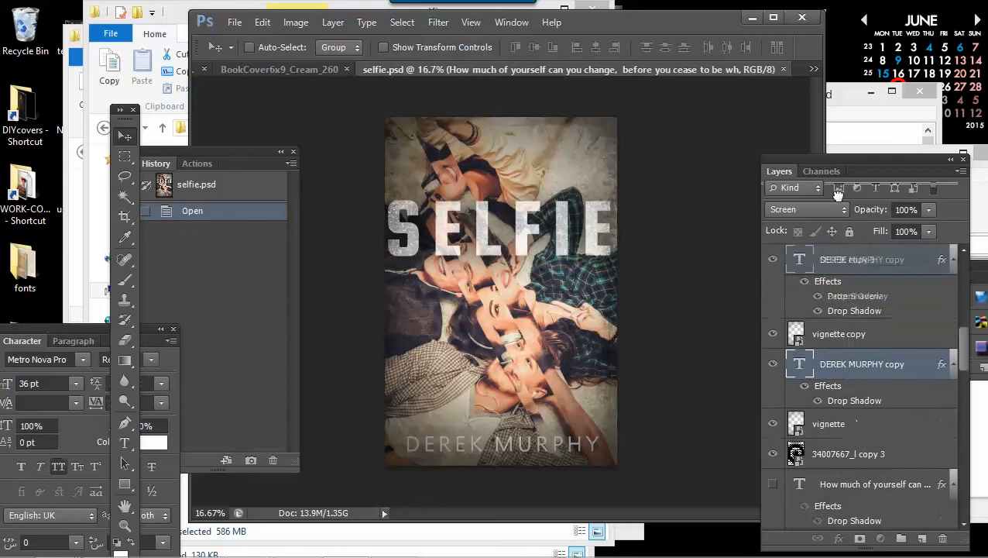
pyautogui.hotkey('ctrl', ']')
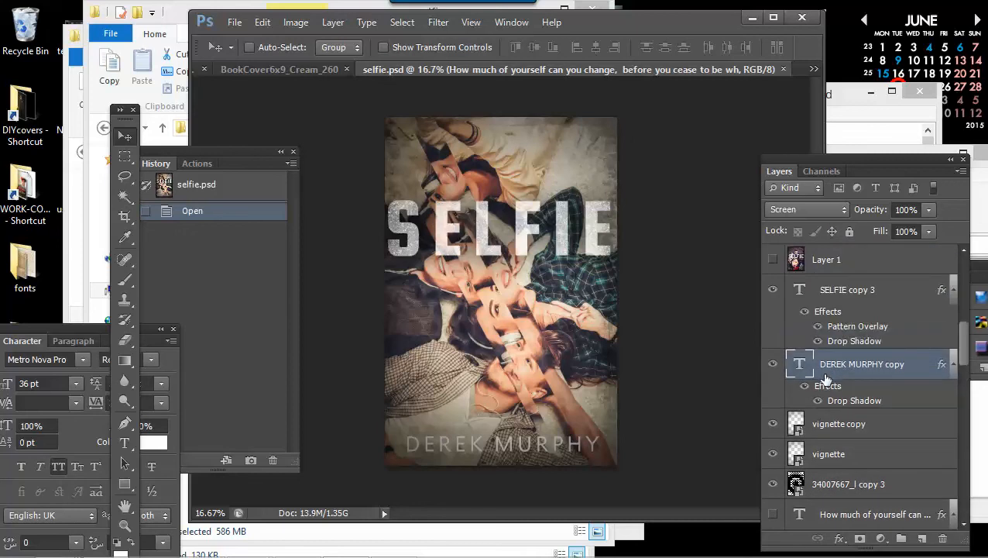
# Step: Merge the layers from Layer 14 down to the depositphotos image layer just above the Background
pyautogui.click(827, 424)
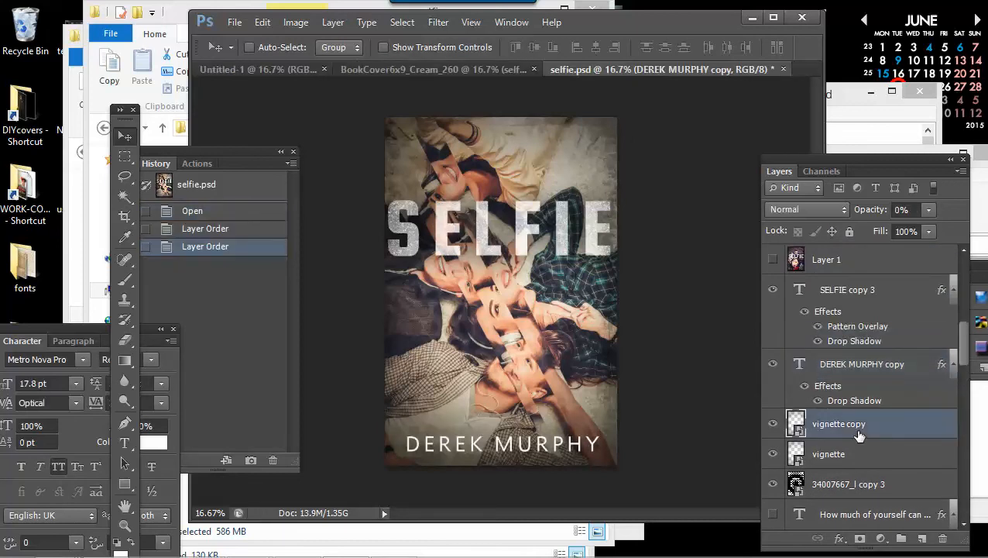
pyautogui.scroll(-2, 856, 429)
pyautogui.scroll(-3, 855, 430)
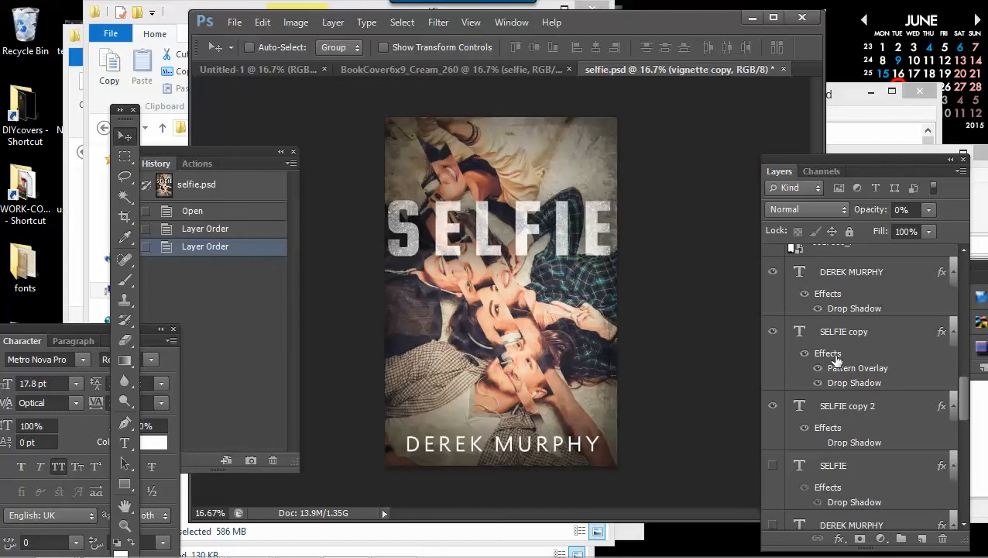
pyautogui.scroll(2, 832, 347)
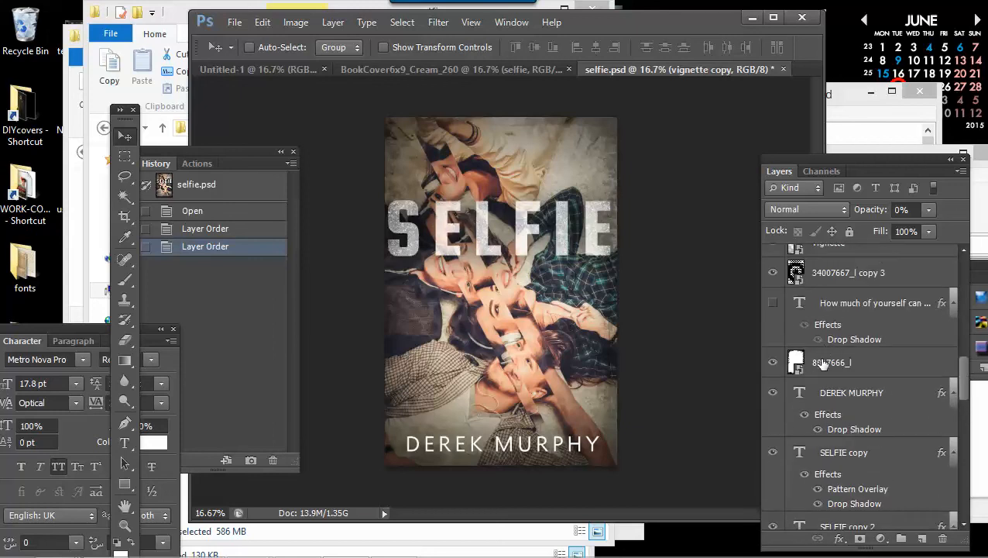
pyautogui.scroll(-10, 823, 362)
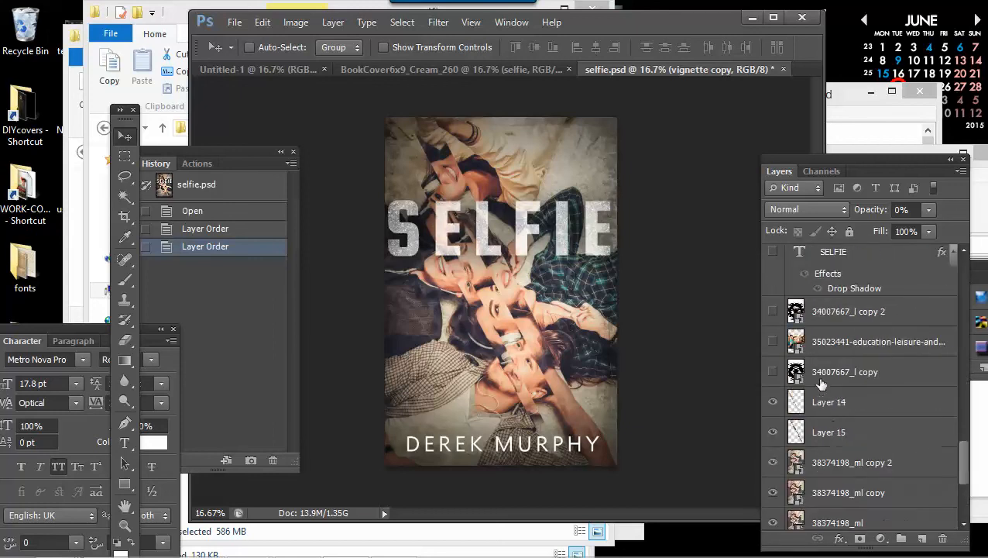
pyautogui.click(823, 402)
pyautogui.scroll(-3, 844, 422)
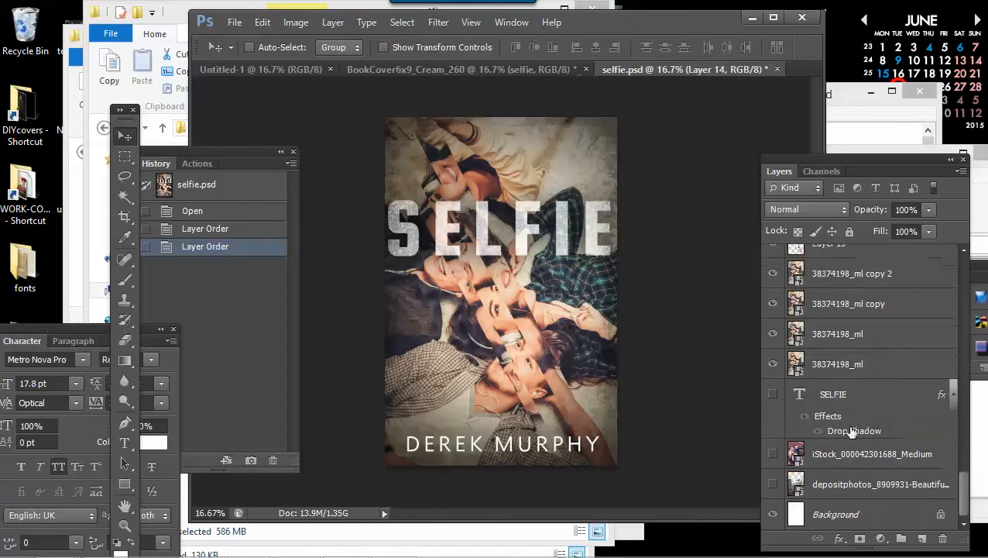
pyautogui.keyDown('shift'); pyautogui.click(836, 478); pyautogui.keyUp('shift')
pyautogui.rightClick(844, 462)
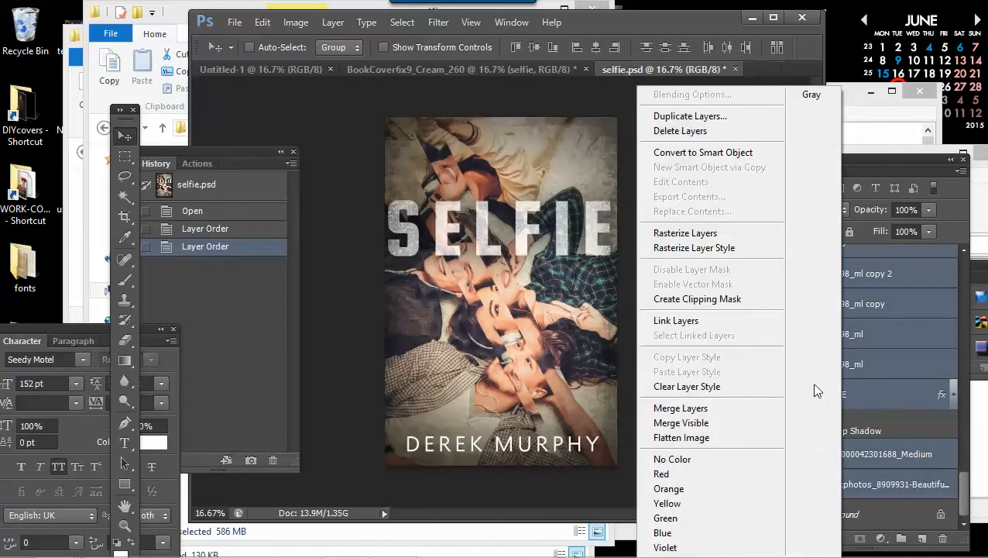
pyautogui.click(704, 408)
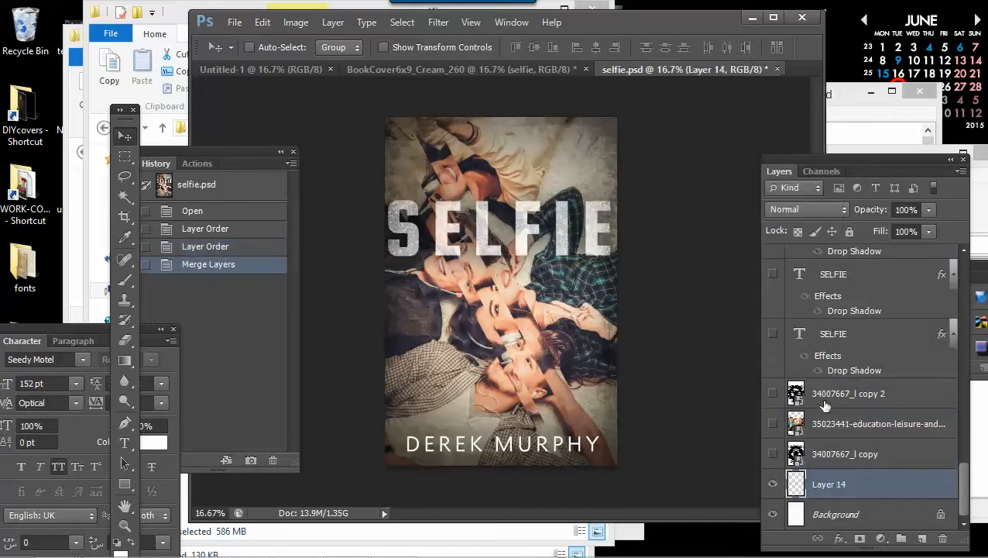
# Step: Delete the hidden layers from 34007667_l copy up through the hidden SELFIE text layer directly below SELFIE copy 2
pyautogui.click(823, 454)
pyautogui.scroll(5, 822, 434)
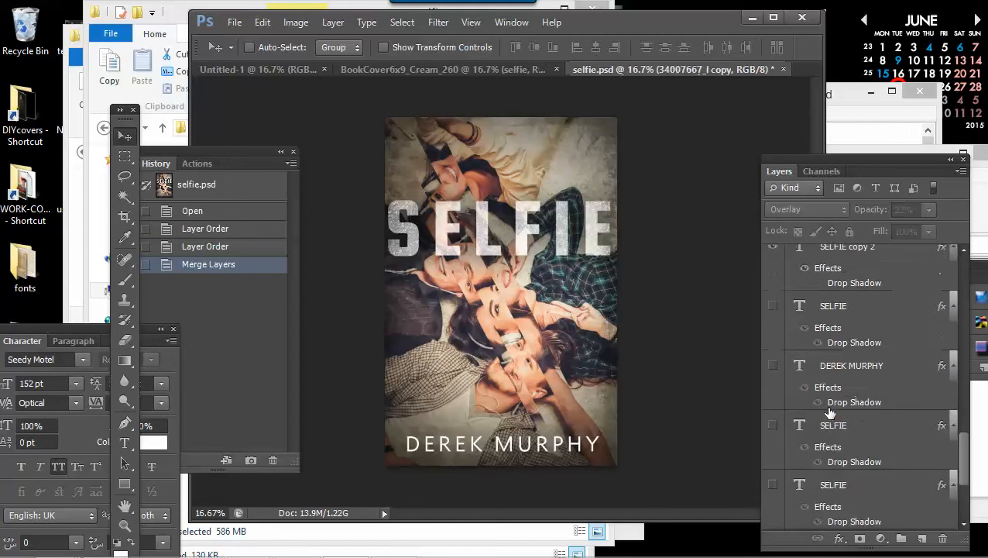
pyautogui.keyDown('shift'); pyautogui.click(829, 432); pyautogui.keyUp('shift')
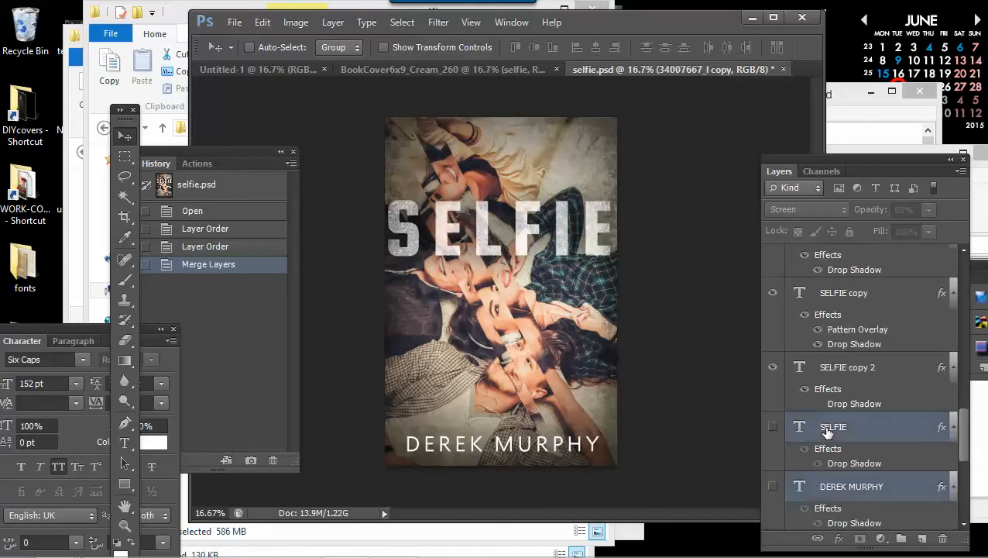
pyautogui.press('Delete')
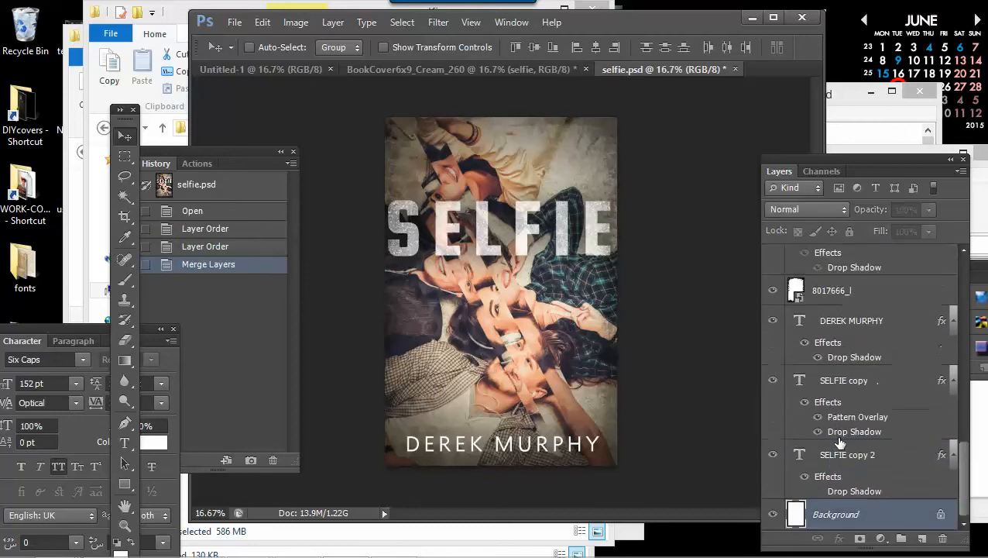
pyautogui.press('Delete')
pyautogui.click(262, 21)
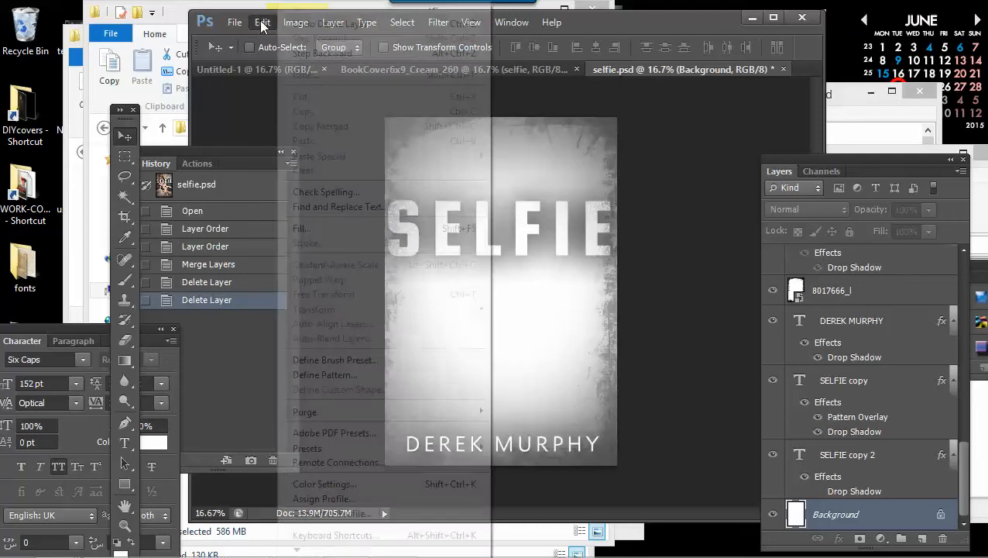
pyautogui.click(329, 27)
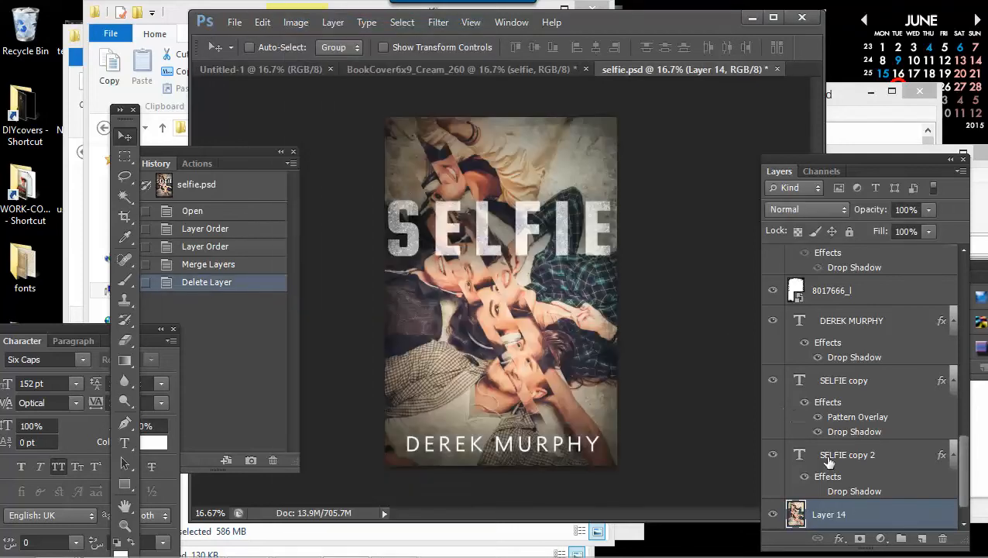
# Step: Delete the hidden layers from 34007667_l at the top of the stack down through Layer 1
pyautogui.scroll(10, 839, 455)
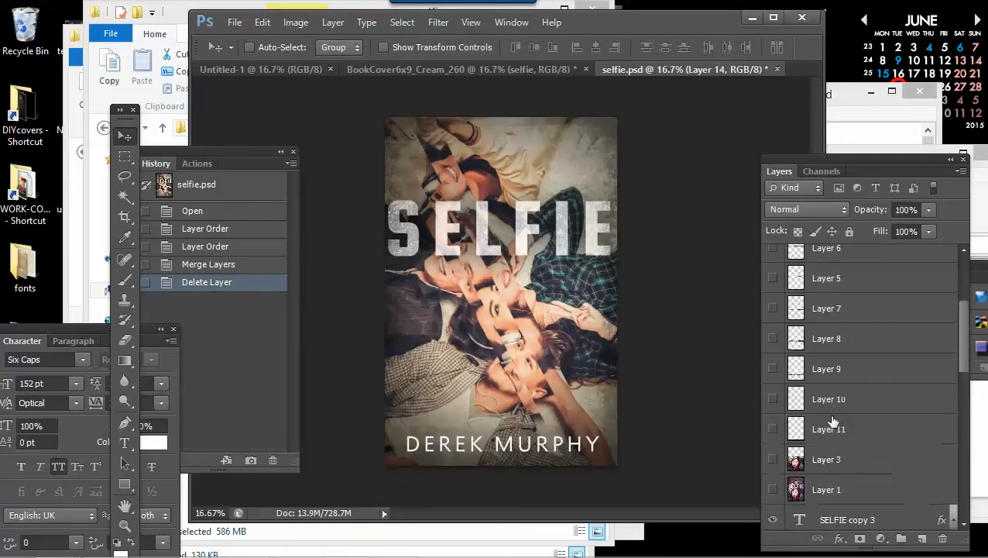
pyautogui.click(829, 261)
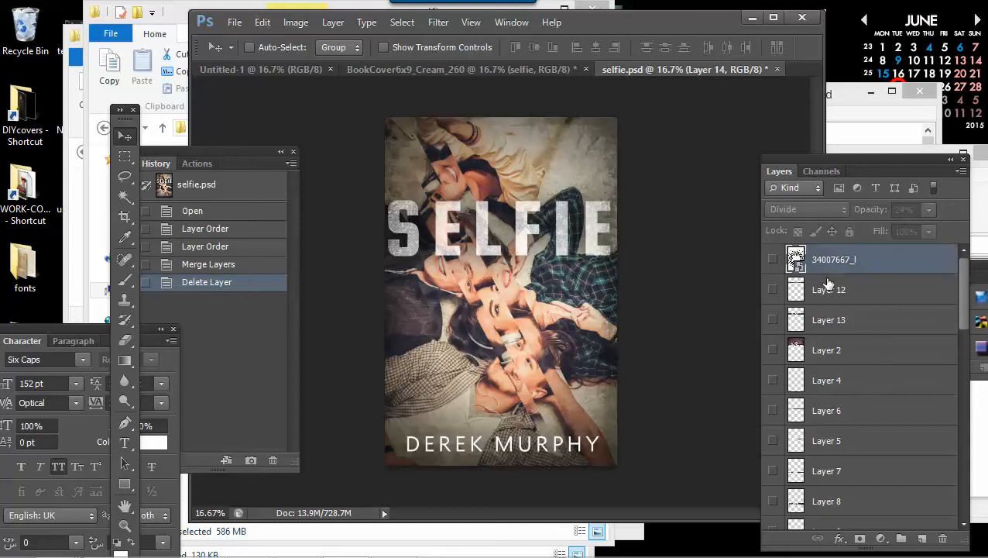
pyautogui.scroll(-5, 832, 348)
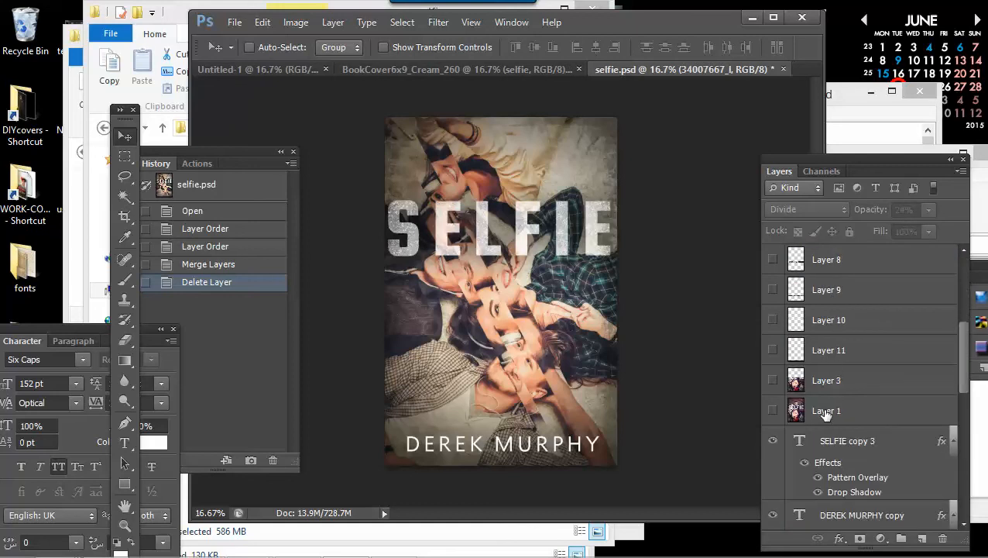
pyautogui.keyDown('shift'); pyautogui.click(826, 412); pyautogui.keyUp('shift')
pyautogui.press('Delete')
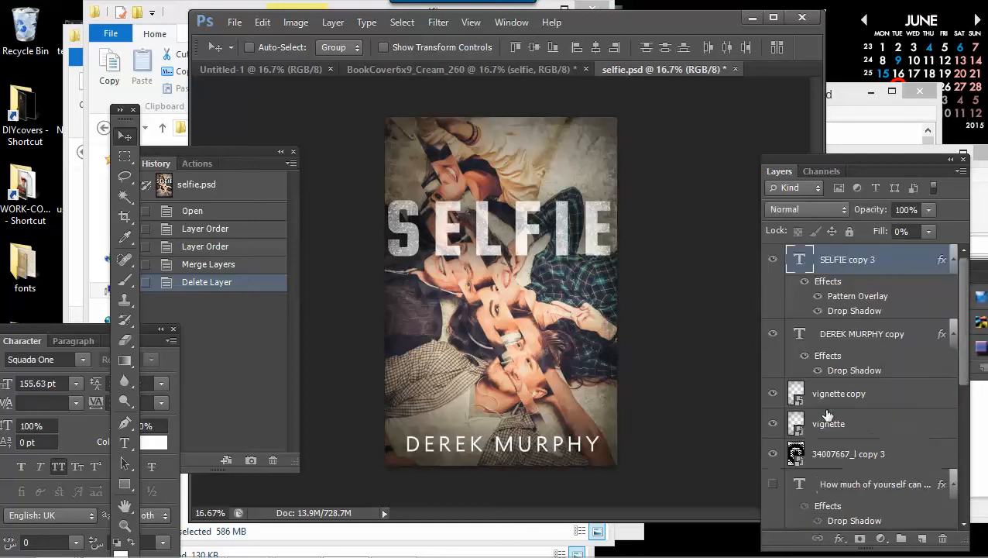
# Step: Select the layers from SELFIE copy 3 through Layer 14 and copy them into the BookCover6x9_Cream_260 document
pyautogui.scroll(-8, 838, 348)
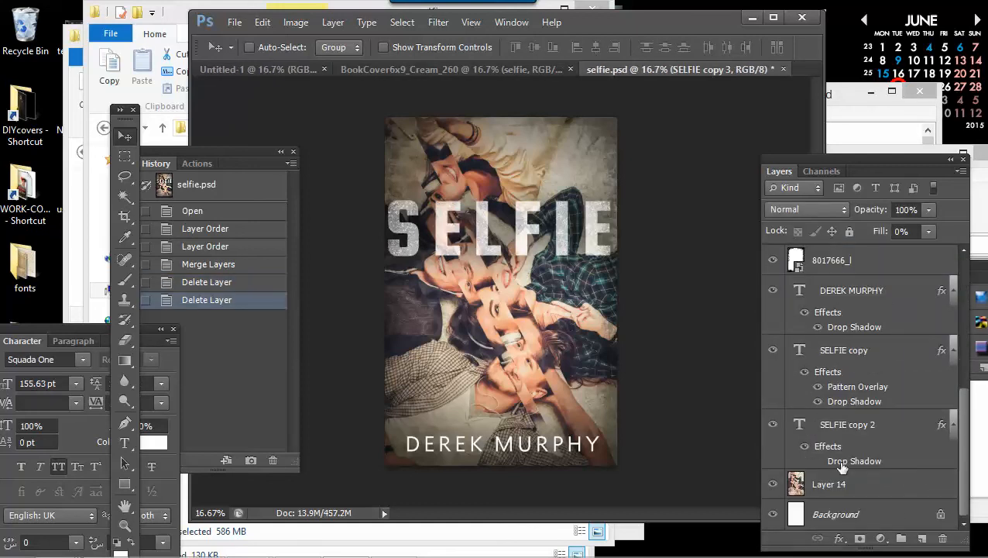
pyautogui.keyDown('shift'); pyautogui.click(836, 489); pyautogui.keyUp('shift')
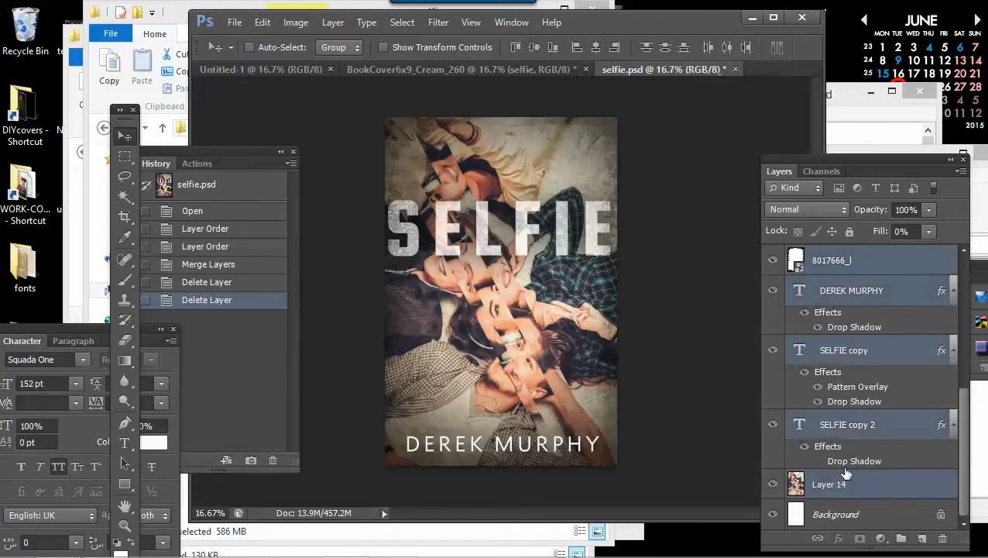
pyautogui.moveTo(658, 69); pyautogui.dragTo(636, 234)
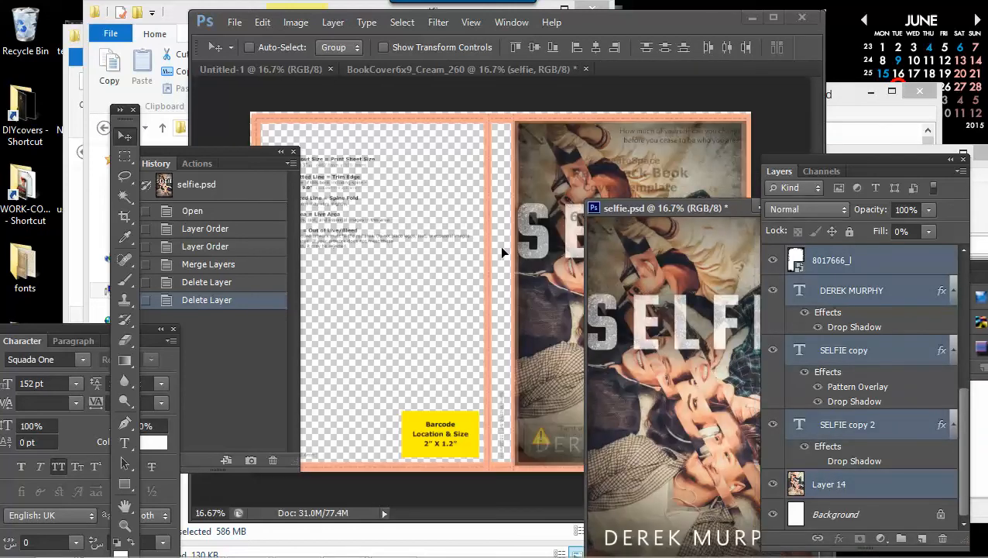
pyautogui.moveTo(500, 245); pyautogui.dragTo(500, 246)
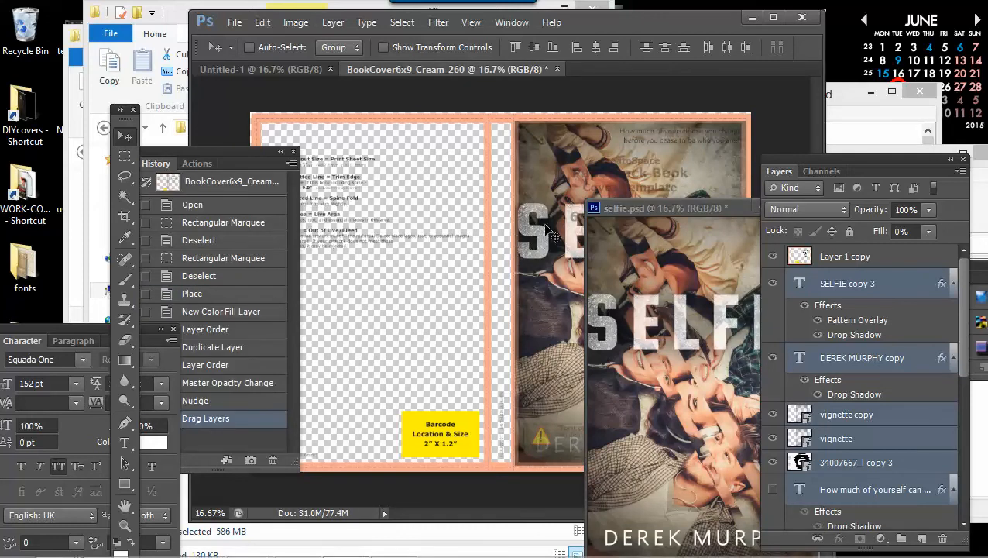
# Step: Close the selfie.psd document and move the copied layers together over the template's front cover area
pyautogui.moveTo(632, 203); pyautogui.dragTo(338, 168)
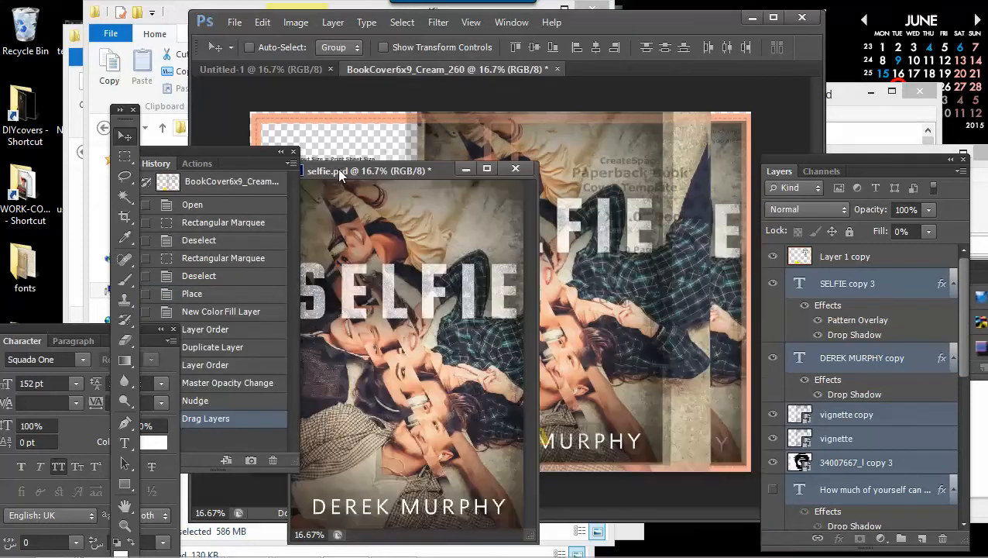
pyautogui.click(517, 170)
pyautogui.click(379, 228)
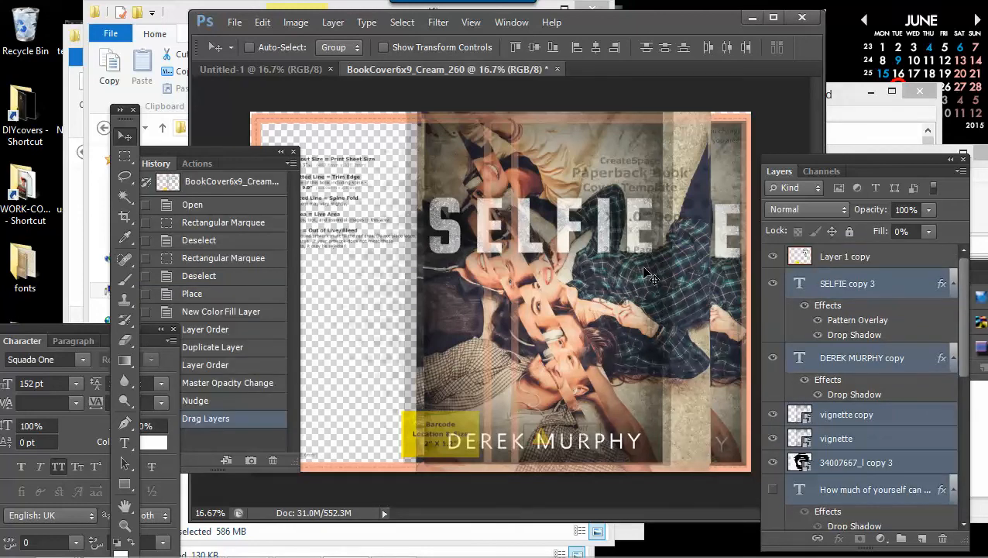
pyautogui.moveTo(649, 275)
pyautogui.mouseDown()
pyautogui.moveTo(667, 275)
pyautogui.moveTo(563, 273)
pyautogui.moveTo(645, 276)
pyautogui.mouseUp()
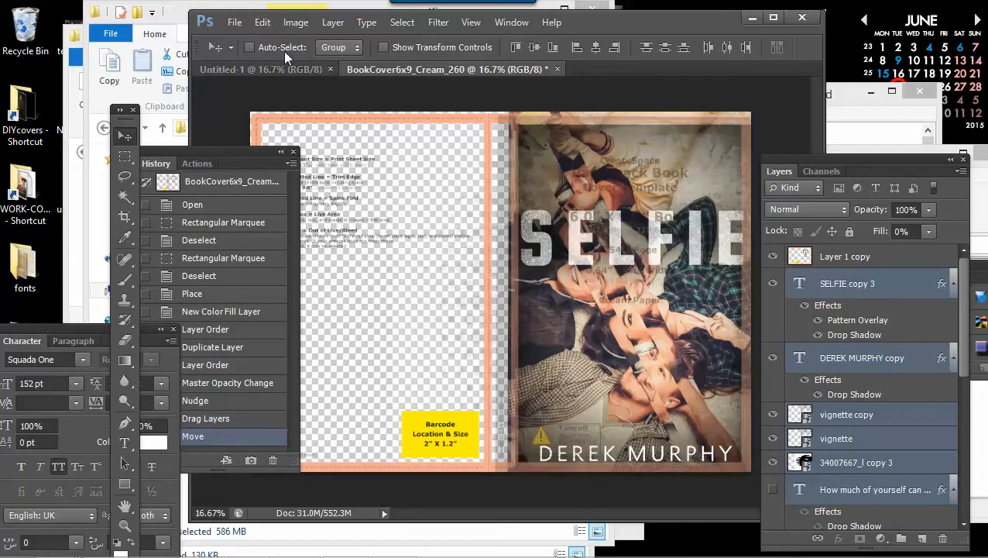
pyautogui.click(260, 24)
pyautogui.click(349, 288)
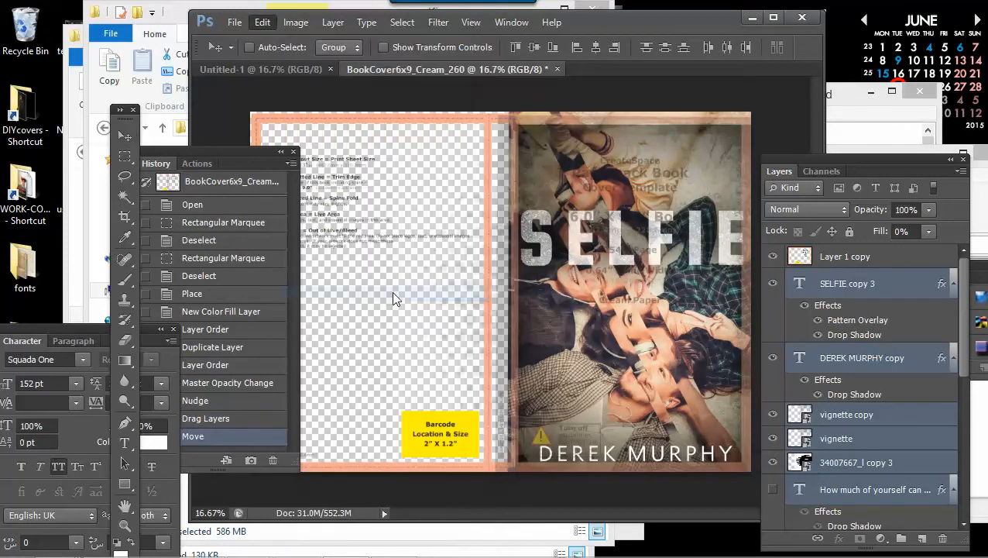
pyautogui.click(470, 22)
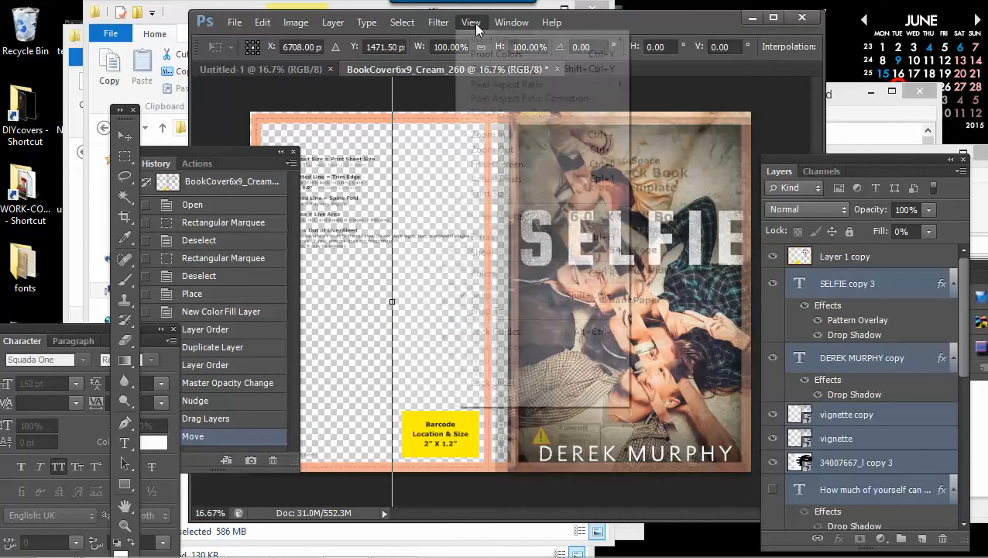
pyautogui.click(499, 151)
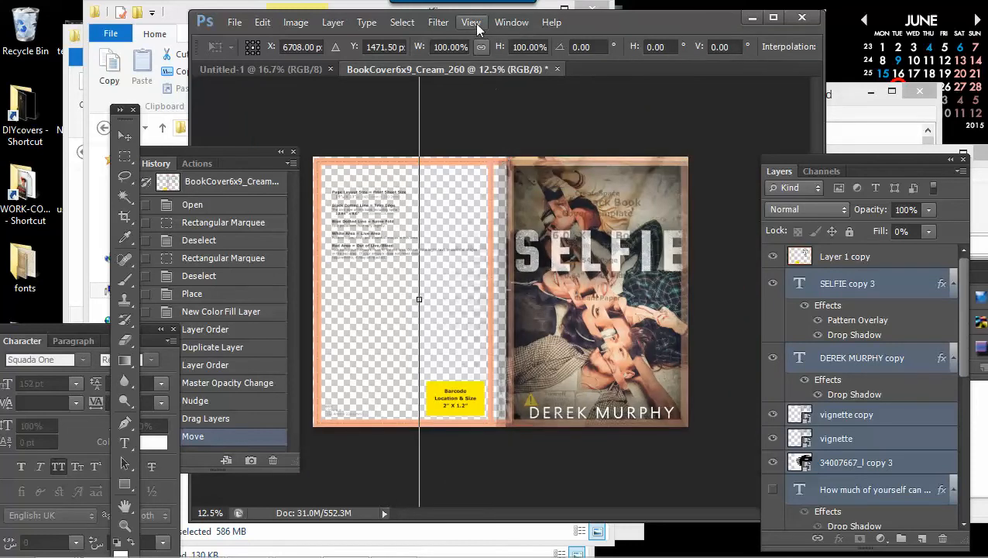
pyautogui.click(470, 23)
pyautogui.click(499, 151)
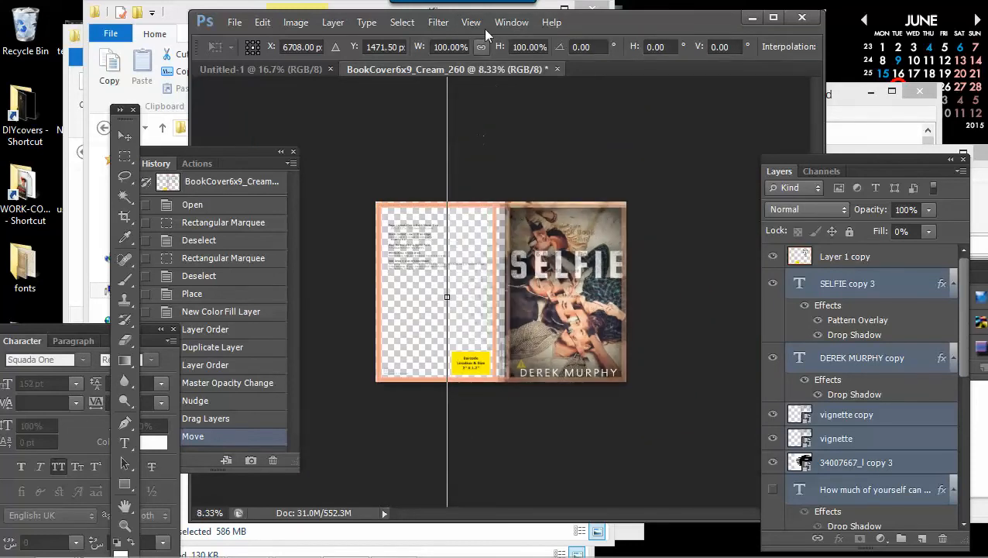
pyautogui.click(480, 23)
pyautogui.click(494, 150)
pyautogui.click(471, 22)
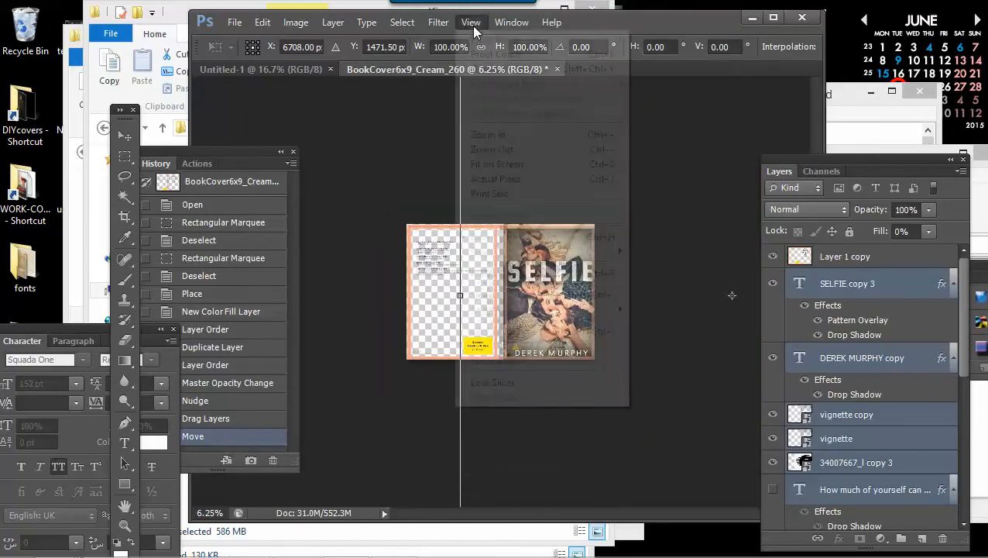
pyautogui.click(495, 151)
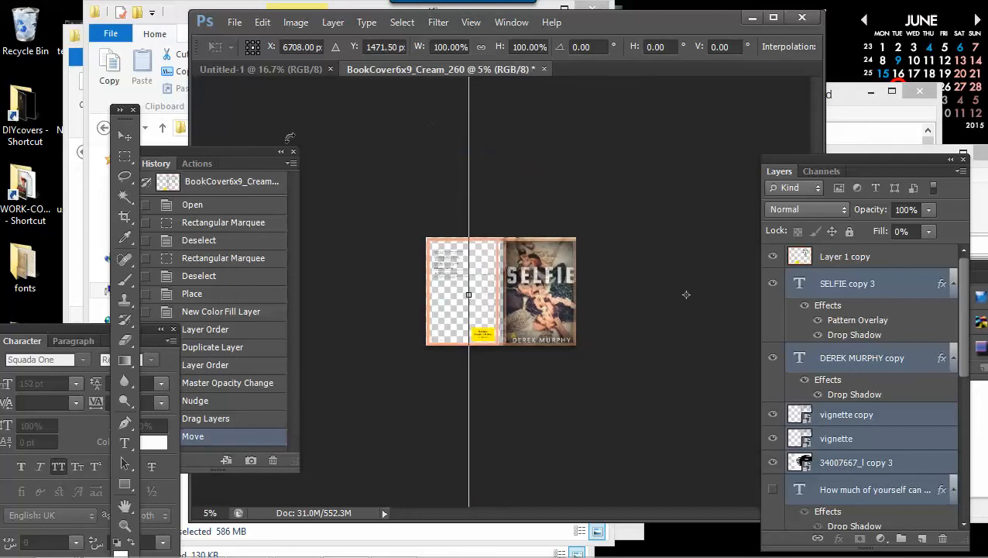
pyautogui.click(126, 139)
# Step: Hide the lower author name text layer between 8017666_l and SELFIE copy
pyautogui.scroll(-2, 853, 404)
pyautogui.scroll(-5, 853, 403)
pyautogui.click(827, 437)
pyautogui.scroll(5, 821, 426)
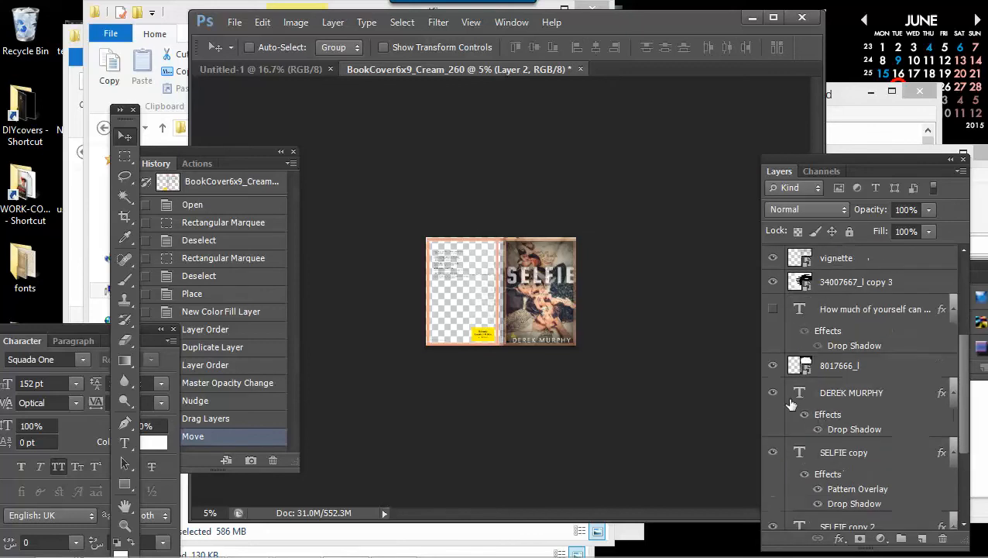
pyautogui.click(772, 394)
pyautogui.click(772, 458)
pyautogui.scroll(-2, 772, 459)
pyautogui.click(772, 455)
pyautogui.click(772, 454)
# Step: Move the SELFIE copy and SELFIE copy 2 text layers together up the stack, above the vignette layer
pyautogui.click(823, 457)
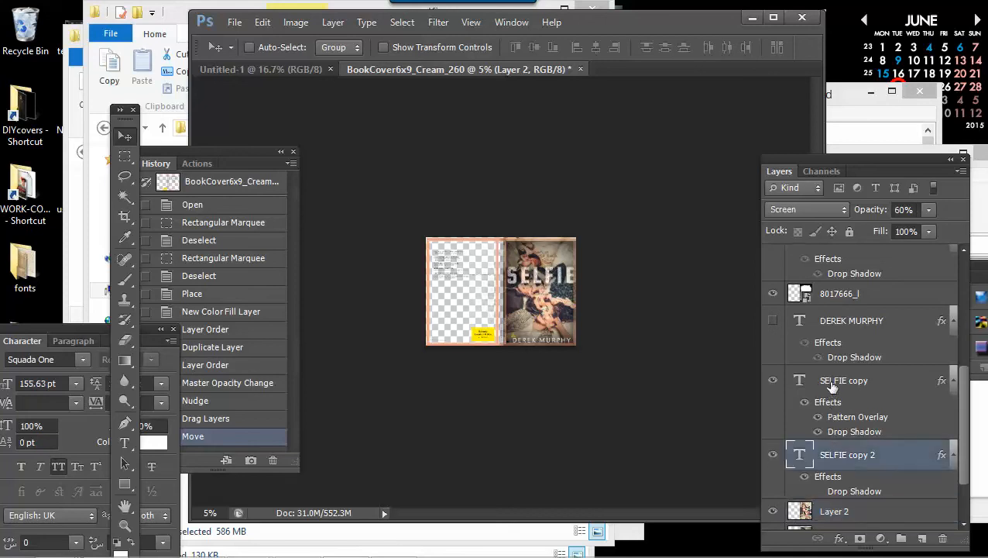
pyautogui.click(841, 383)
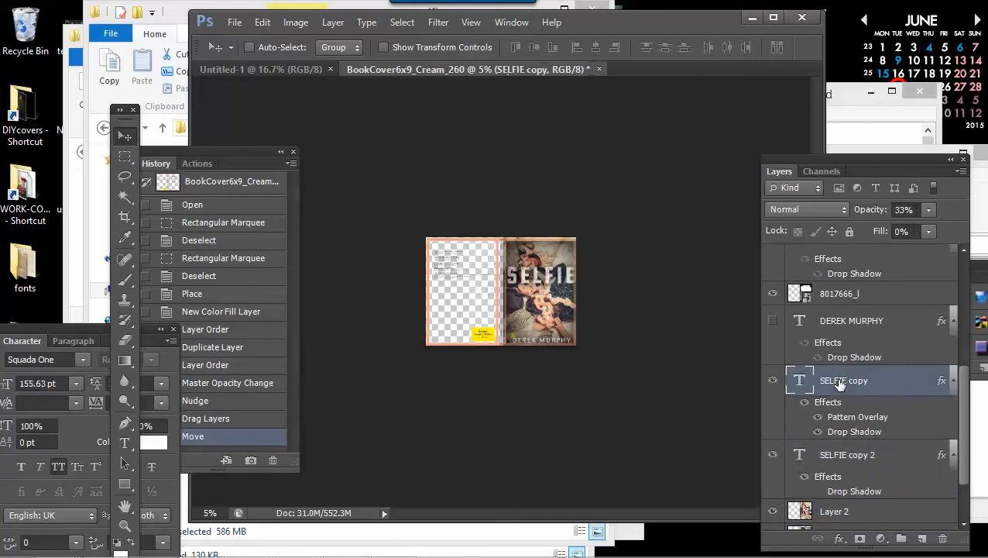
pyautogui.keyDown('shift'); pyautogui.click(845, 451); pyautogui.keyUp('shift')
pyautogui.moveTo(847, 388); pyautogui.dragTo(811, 331)
# Step: Inspect the Layer 2 and selfie layers and examine the whole cover at 12.5% magnification
pyautogui.scroll(-10, 817, 371)
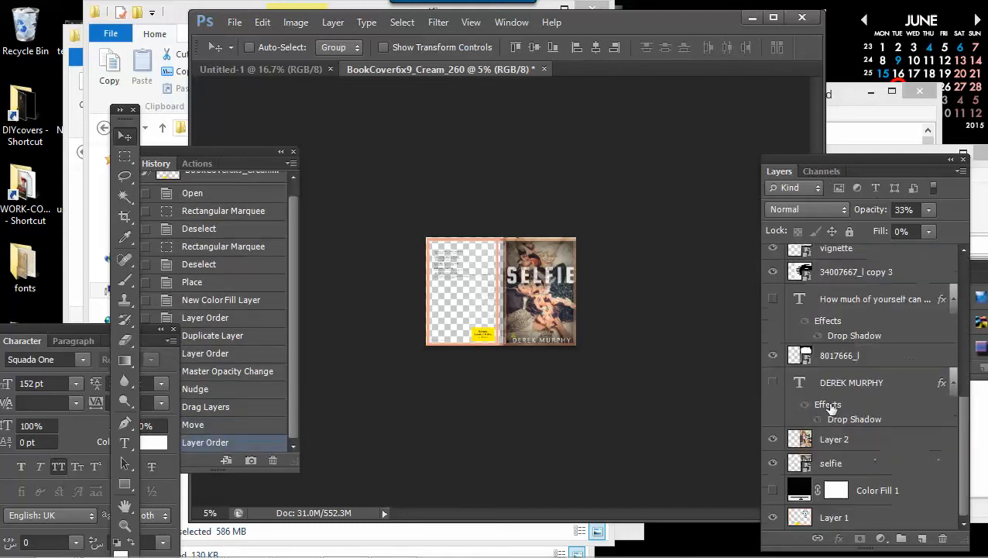
pyautogui.click(833, 439)
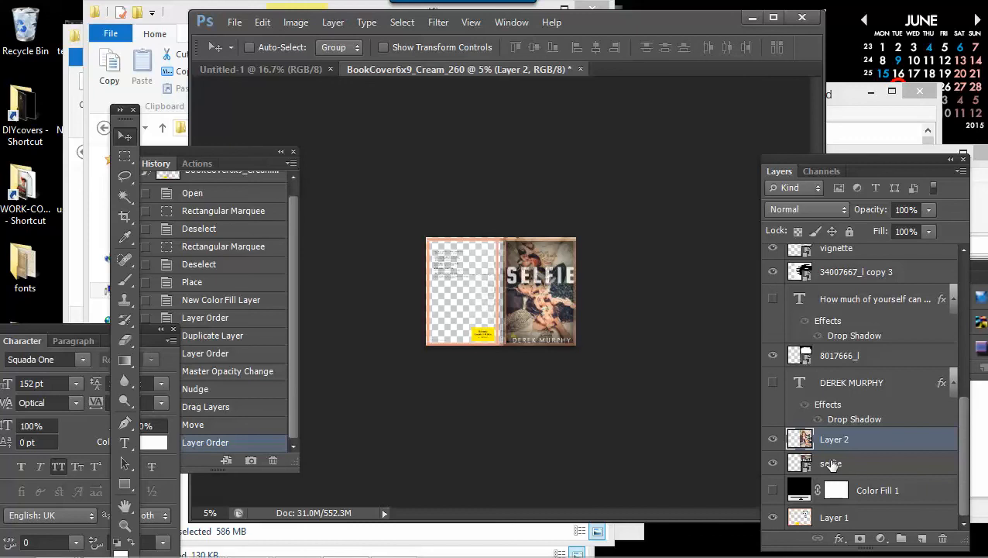
pyautogui.click(831, 463)
pyautogui.click(471, 22)
pyautogui.click(488, 135)
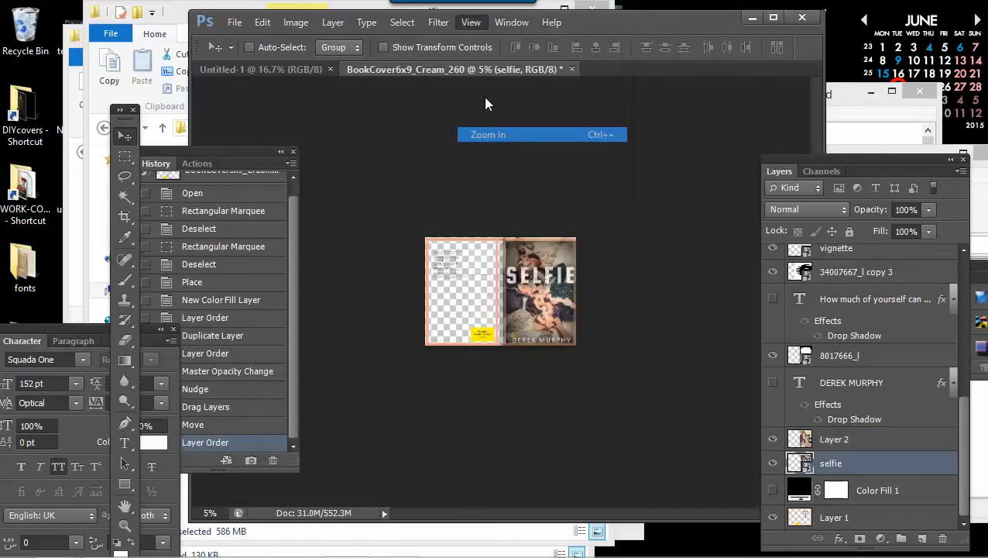
pyautogui.click(474, 22)
pyautogui.click(477, 135)
pyautogui.click(470, 23)
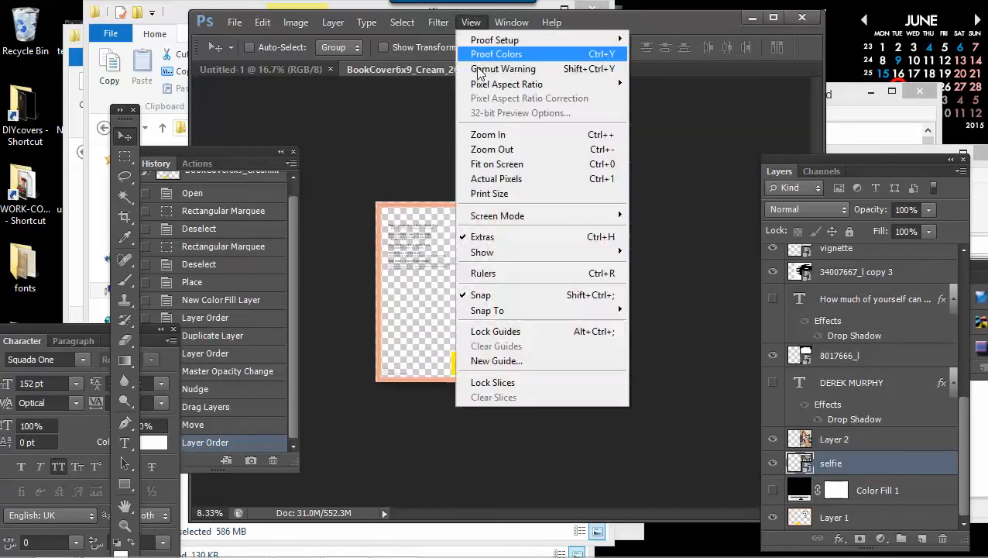
pyautogui.click(490, 133)
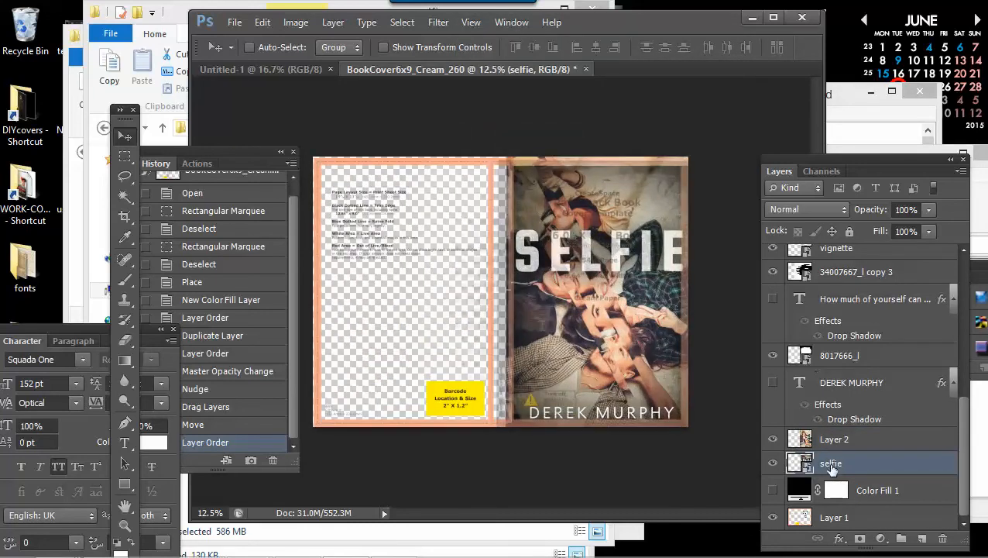
# Step: Merge the layers from Layer 2 up through vignette copy into a single layer
pyautogui.rightClick(830, 463)
pyautogui.click(856, 453)
pyautogui.click(848, 441)
pyautogui.keyDown('ctrl'); pyautogui.click(848, 461); pyautogui.keyUp('ctrl')
pyautogui.keyDown('shift'); pyautogui.click(844, 357); pyautogui.keyUp('shift')
pyautogui.keyDown('shift'); pyautogui.click(833, 298); pyautogui.keyUp('shift')
pyautogui.keyDown('shift'); pyautogui.click(832, 275); pyautogui.keyUp('shift')
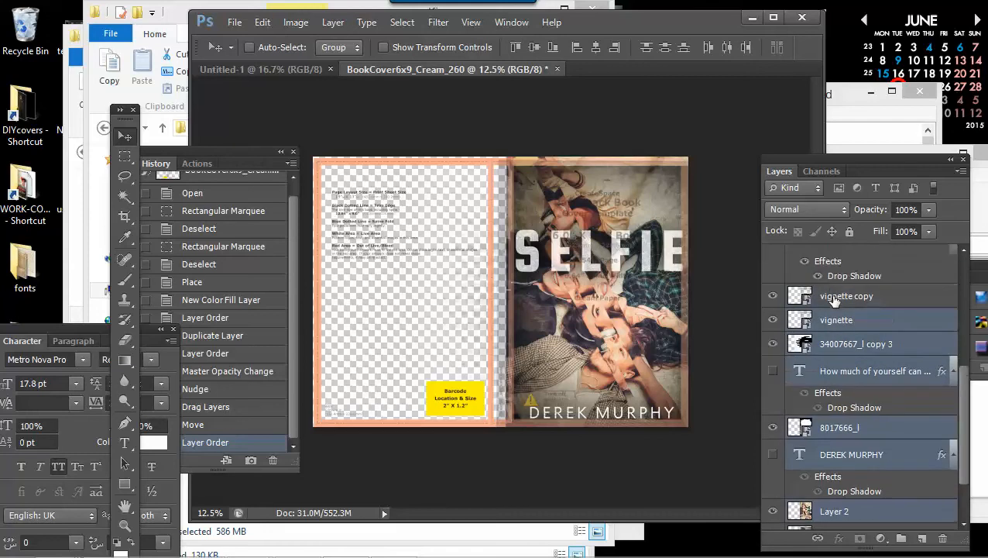
pyautogui.keyDown('shift'); pyautogui.click(835, 299); pyautogui.keyUp('shift')
pyautogui.rightClick(835, 298)
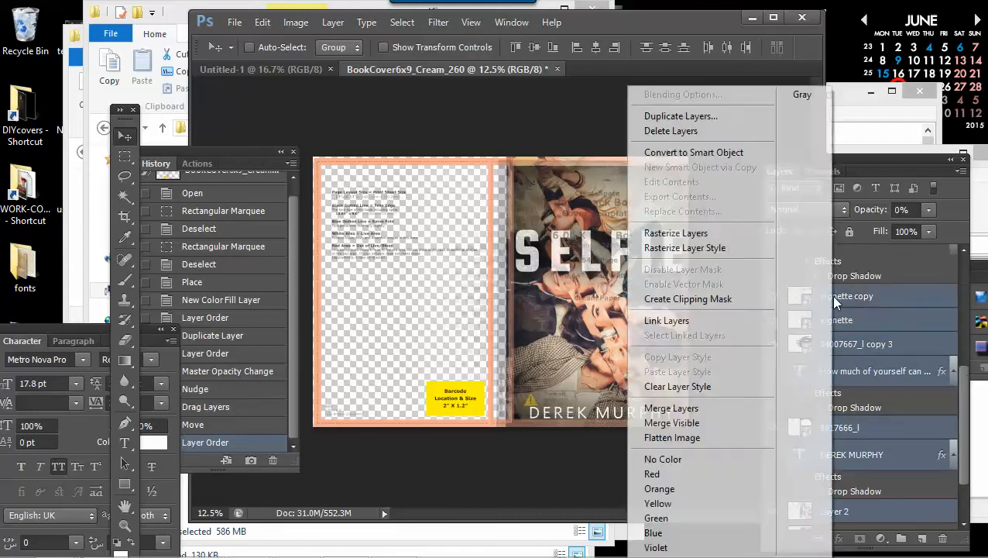
pyautogui.click(694, 415)
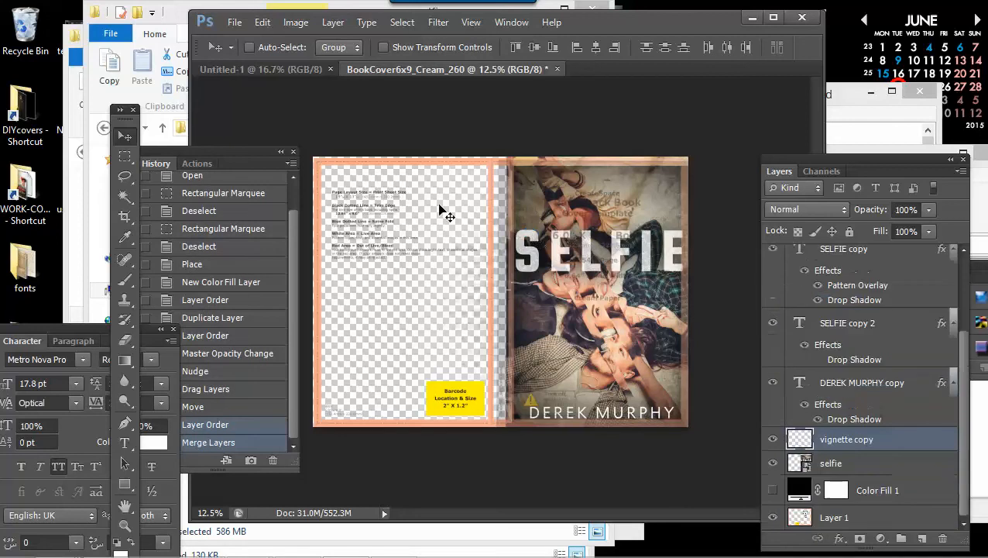
# Step: Copy the merged artwork within the front cover area onto a new layer, and hide the vignette copy and selfie layers
pyautogui.click(123, 157)
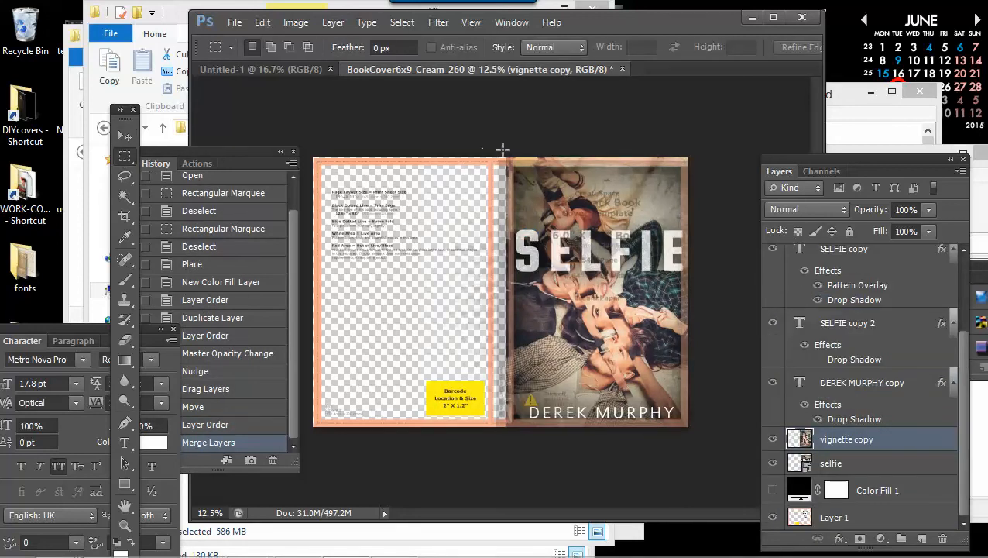
pyautogui.moveTo(506, 148); pyautogui.dragTo(821, 461)
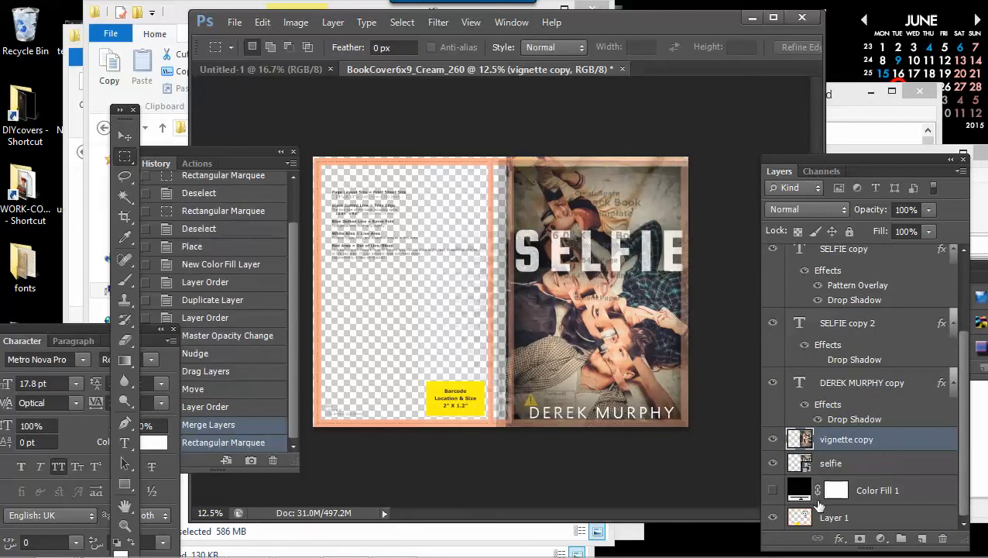
pyautogui.hotkey('ctrl', 'v')
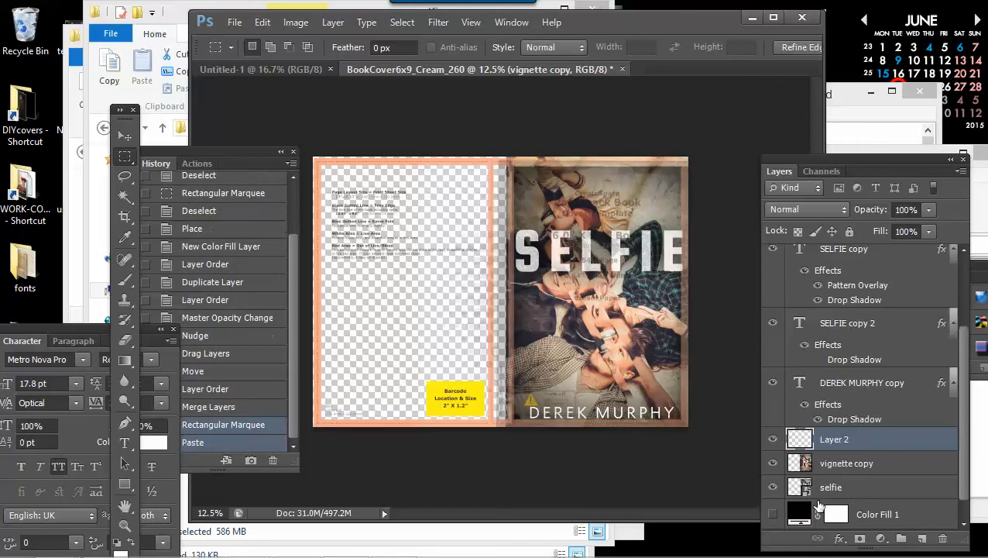
pyautogui.click(771, 465)
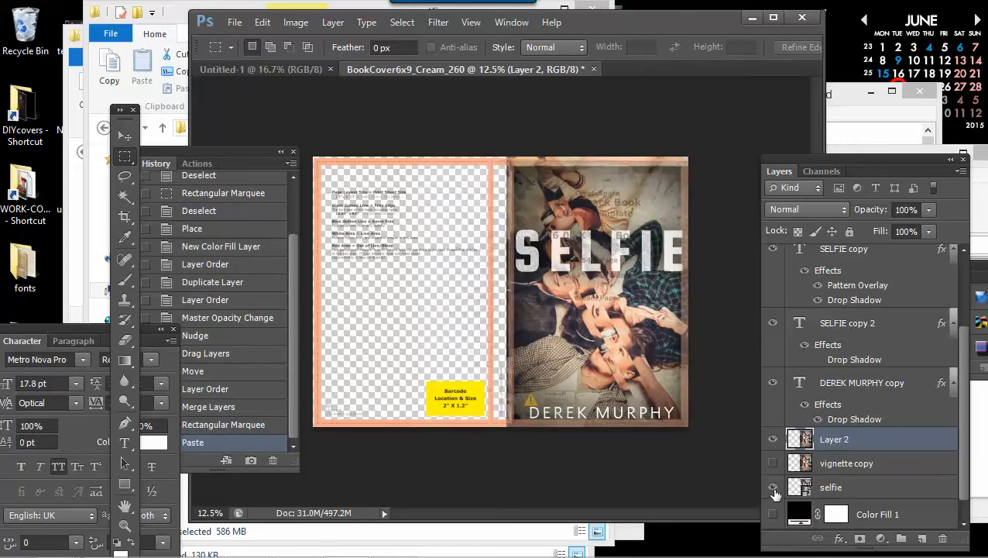
pyautogui.click(773, 440)
# Step: Scale all the SELFIE title copies and the author name layer together to about 94.6% and position them inside the front cover margins
pyautogui.click(826, 381)
pyautogui.scroll(3, 829, 321)
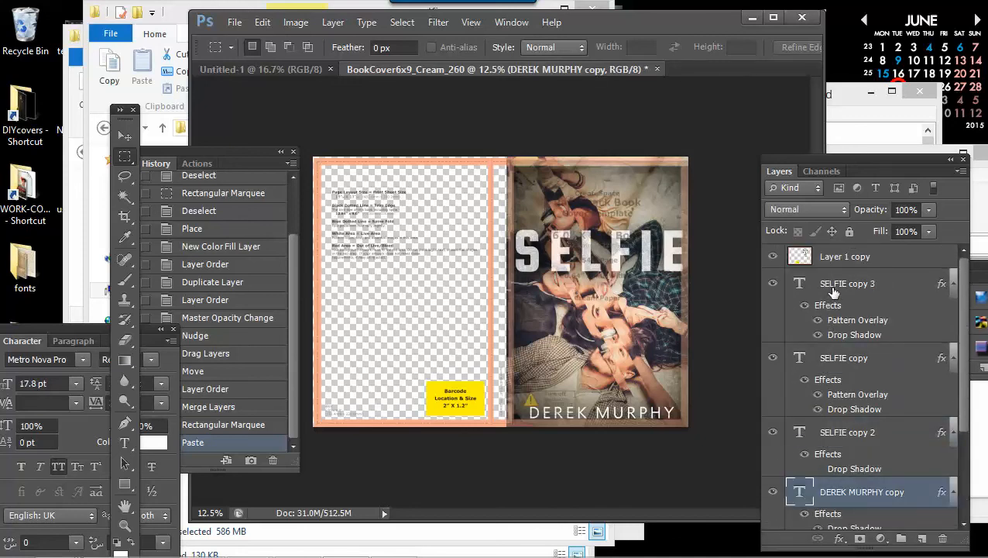
pyautogui.keyDown('shift'); pyautogui.click(802, 287); pyautogui.keyUp('shift')
pyautogui.click(263, 22)
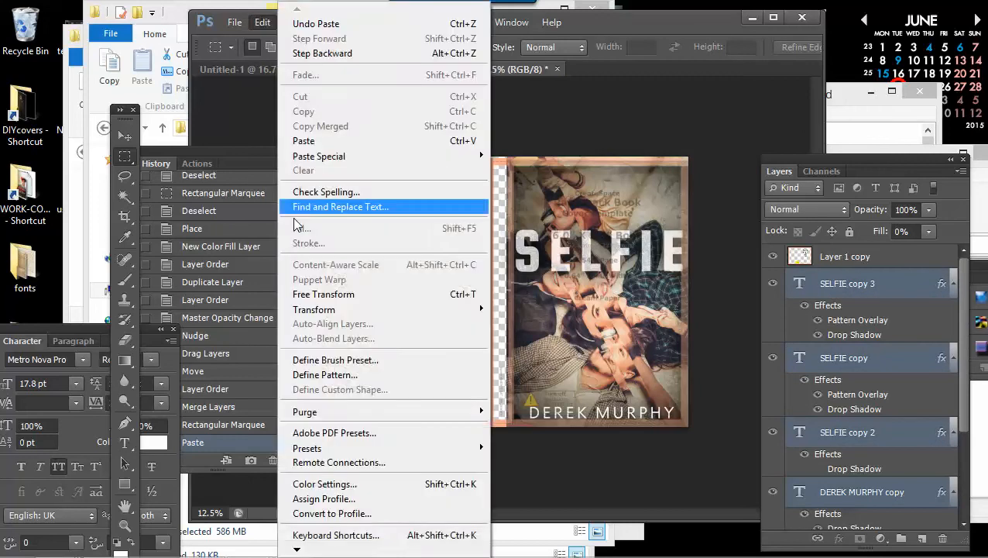
pyautogui.click(340, 294)
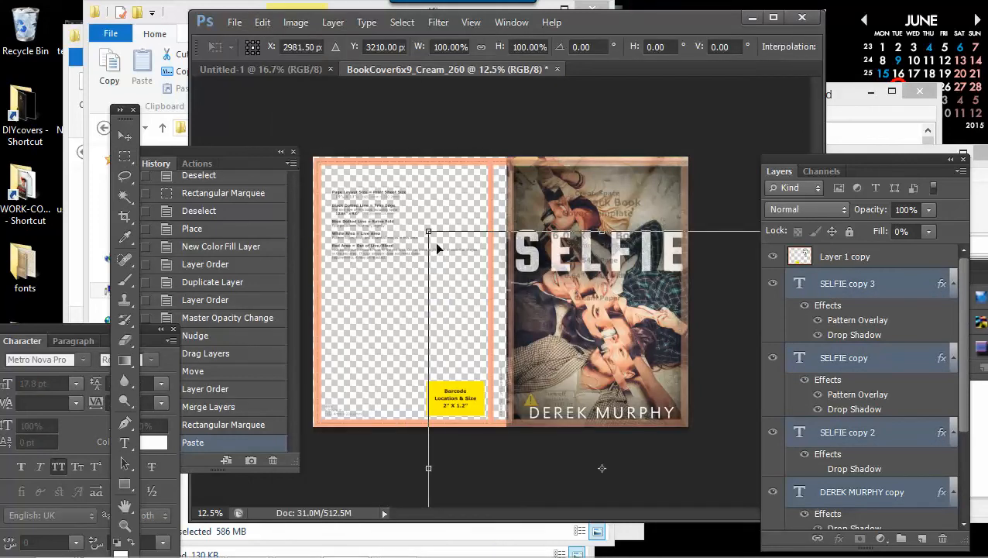
pyautogui.moveTo(428, 231); pyautogui.dragTo(453, 264)
pyautogui.moveTo(571, 302); pyautogui.dragTo(559, 280)
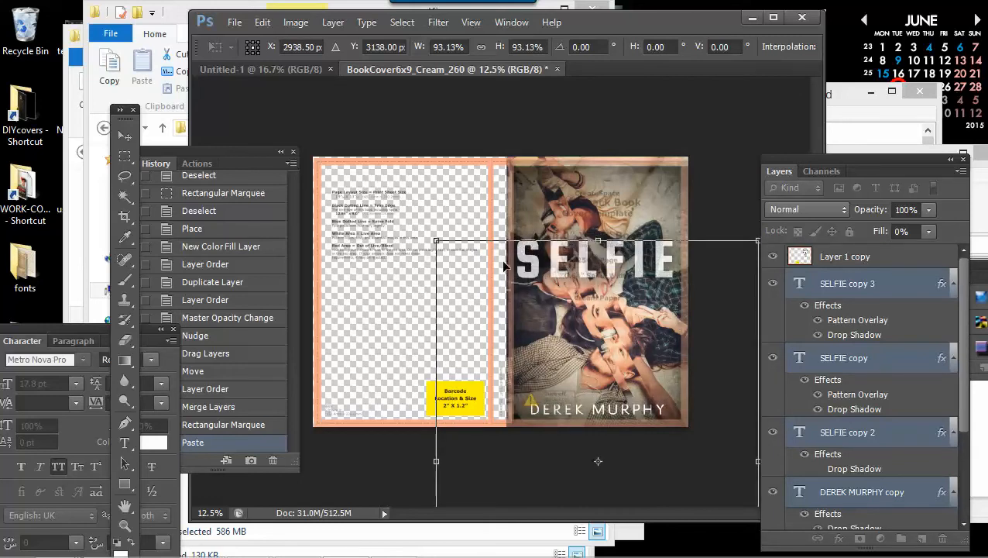
pyautogui.moveTo(436, 240); pyautogui.dragTo(428, 229)
pyautogui.moveTo(532, 269); pyautogui.dragTo(536, 276)
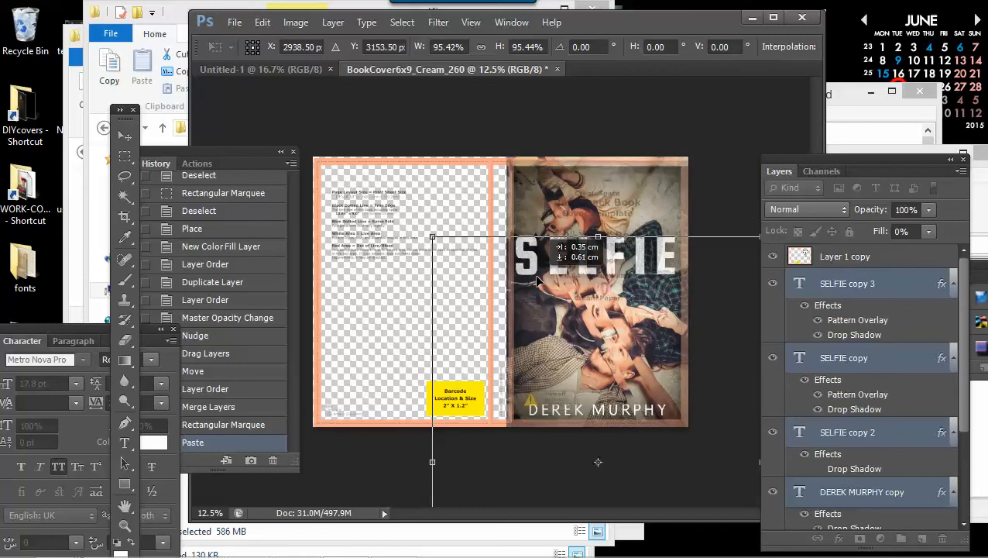
pyautogui.moveTo(432, 238); pyautogui.dragTo(434, 241)
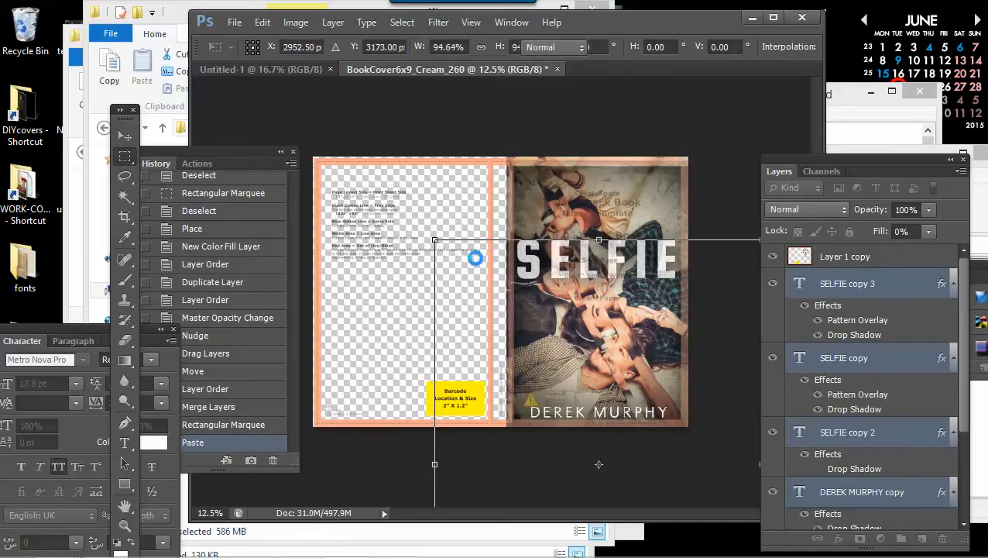
pyautogui.press('Return')
# Step: Nudge the selected title and author name layers slightly upward on the front cover
pyautogui.click(124, 136)
pyautogui.press('Up')
pyautogui.press('Up')
pyautogui.press('Up')
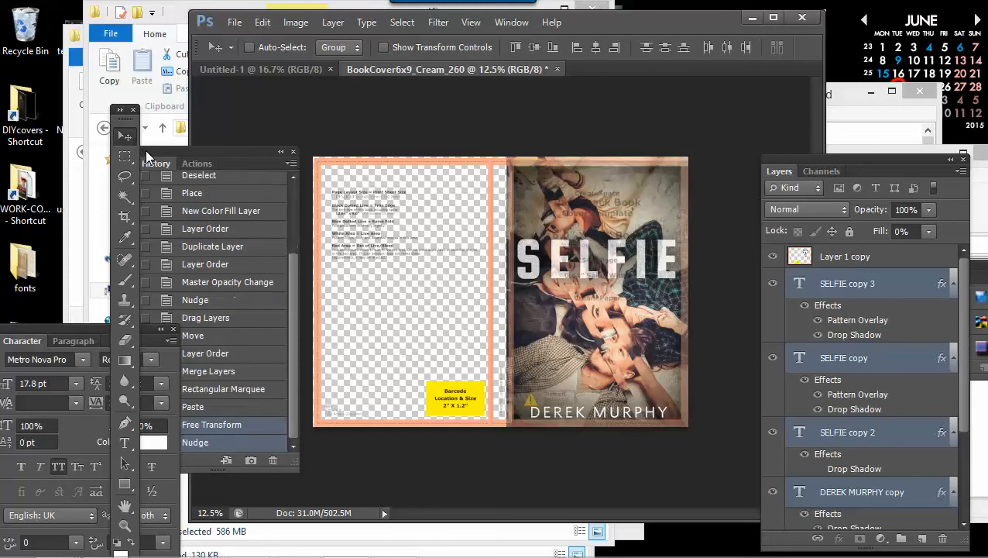
pyautogui.press('Up')
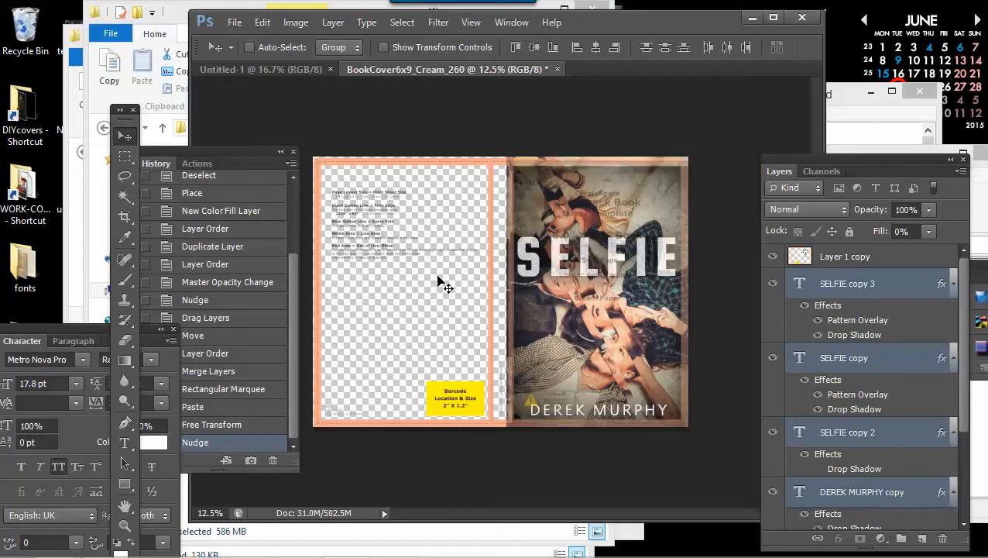
# Step: Duplicate Layer 2 and move the copy over the back cover area
pyautogui.scroll(-3, 829, 387)
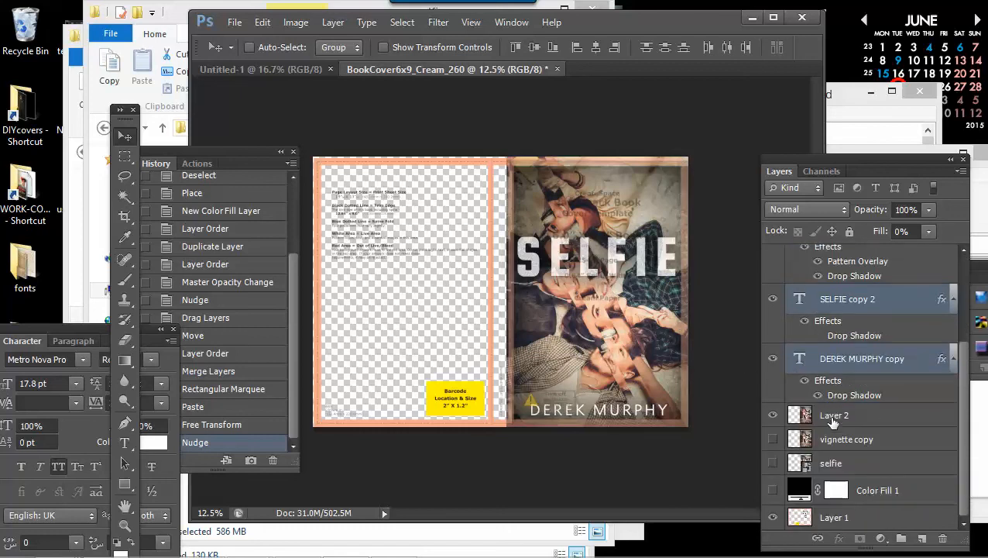
pyautogui.click(832, 417)
pyautogui.rightClick(834, 415)
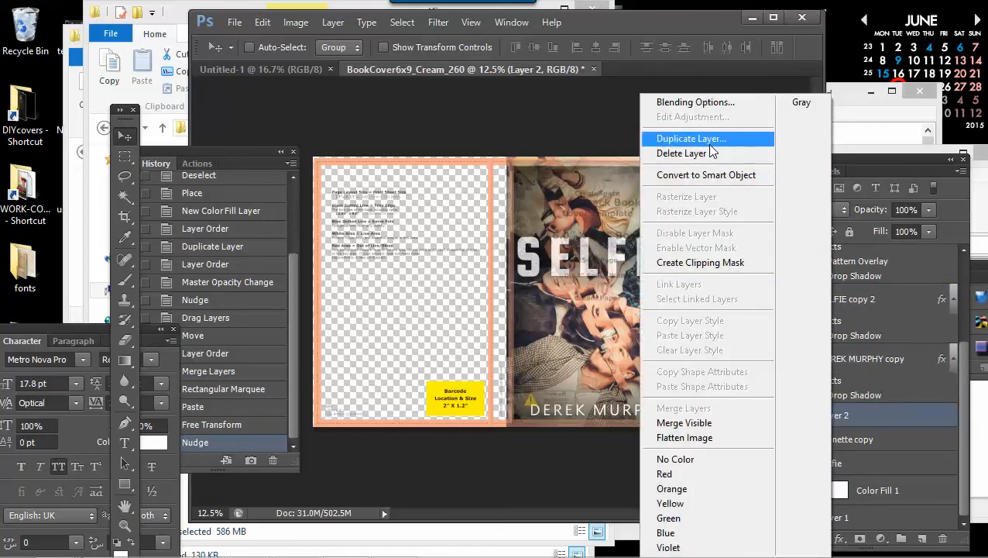
pyautogui.click(710, 144)
pyautogui.click(689, 161)
pyautogui.moveTo(516, 271); pyautogui.dragTo(359, 223)
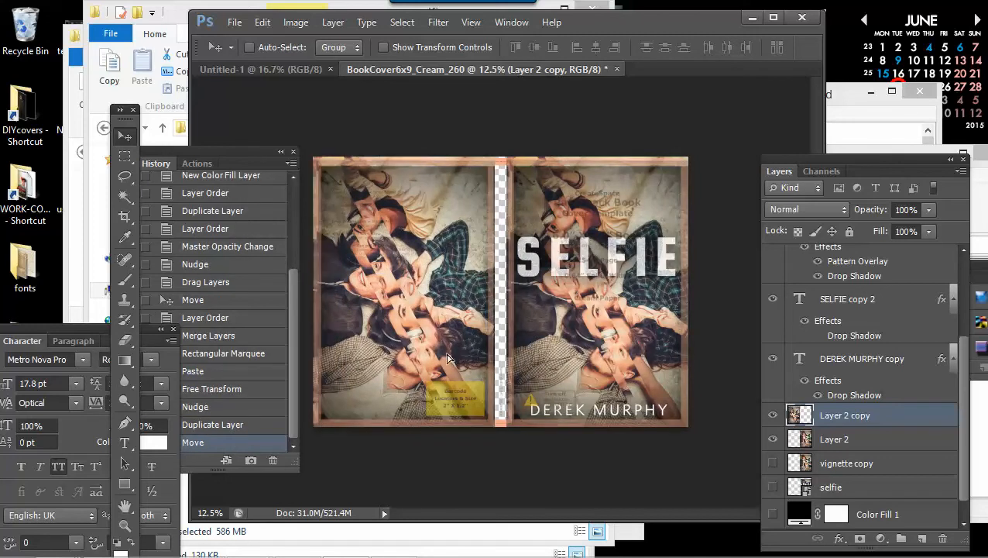
pyautogui.moveTo(447, 358)
pyautogui.mouseDown()
pyautogui.moveTo(512, 294)
pyautogui.moveTo(445, 295)
pyautogui.moveTo(444, 353)
pyautogui.mouseUp()
# Step: Reopen the recent file selfie.psd and dismiss the text engine notice
pyautogui.click(235, 23)
pyautogui.moveTo(256, 129)
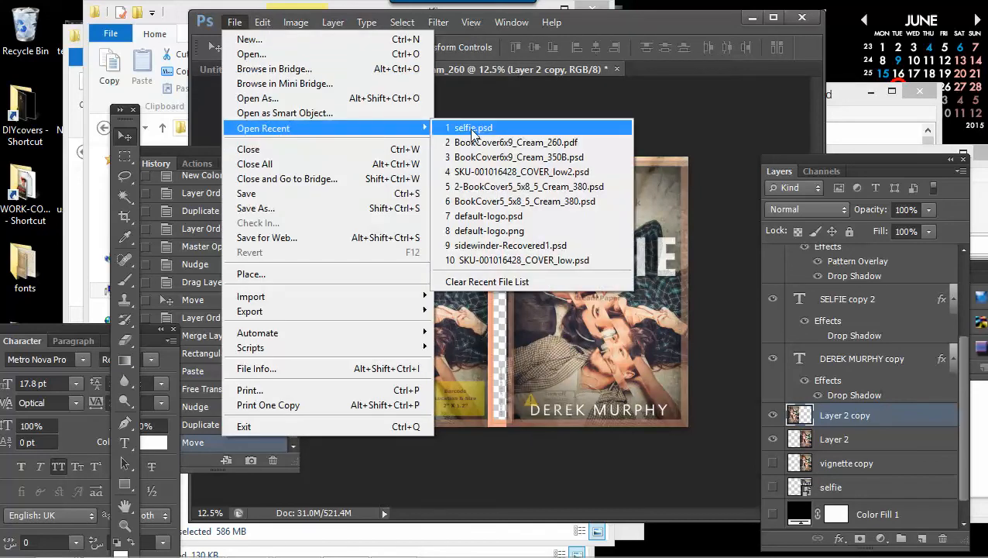
pyautogui.click(472, 129)
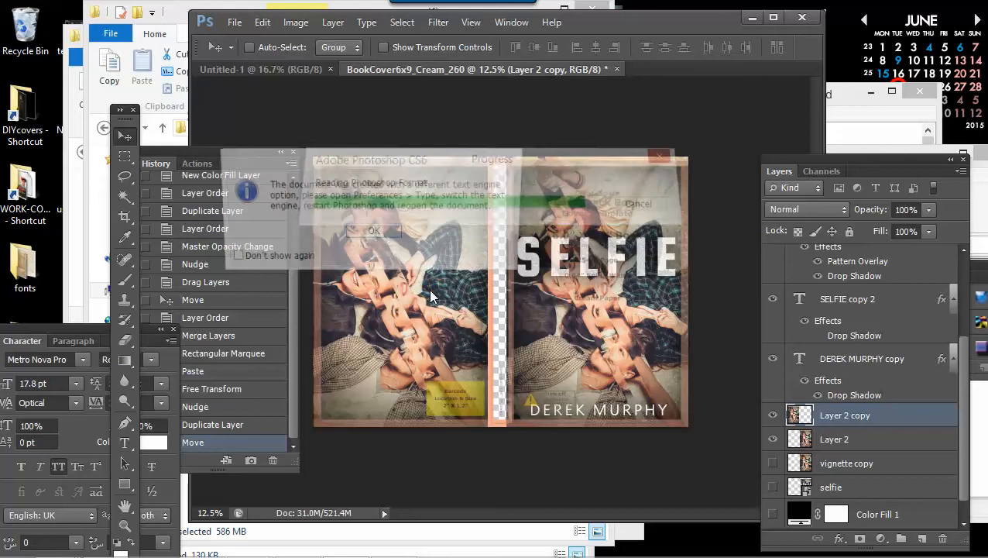
pyautogui.click(378, 232)
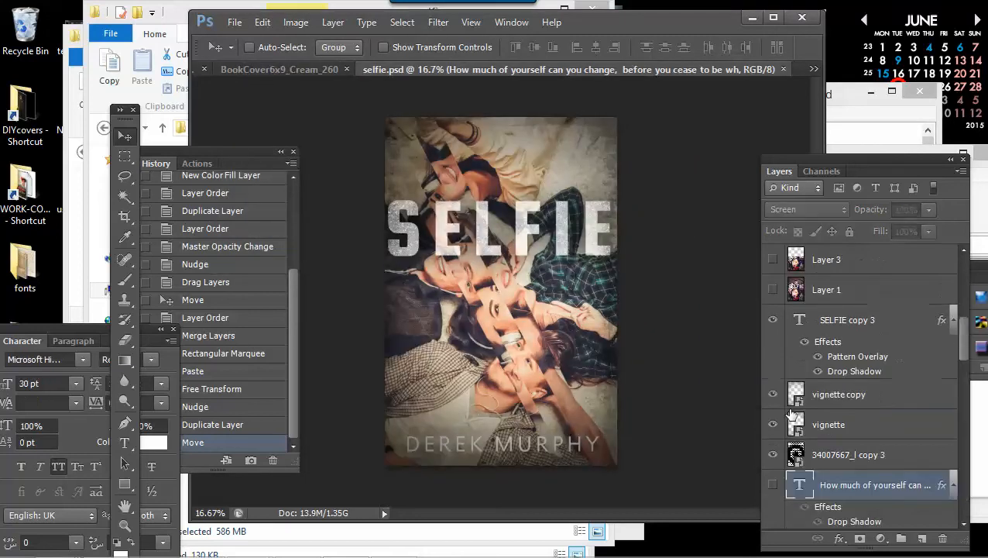
# Step: Hide Layer 14, Layer 15 and the upper 38374198_ml layers, keeping only the lowest 38374198_ml photo visible and selected
pyautogui.scroll(-10, 828, 395)
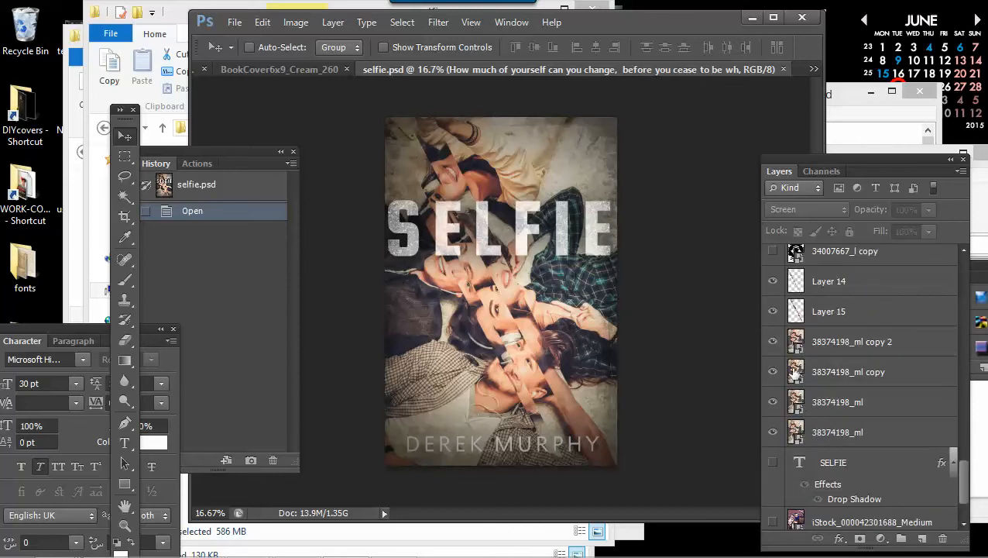
pyautogui.moveTo(772, 344); pyautogui.dragTo(771, 283)
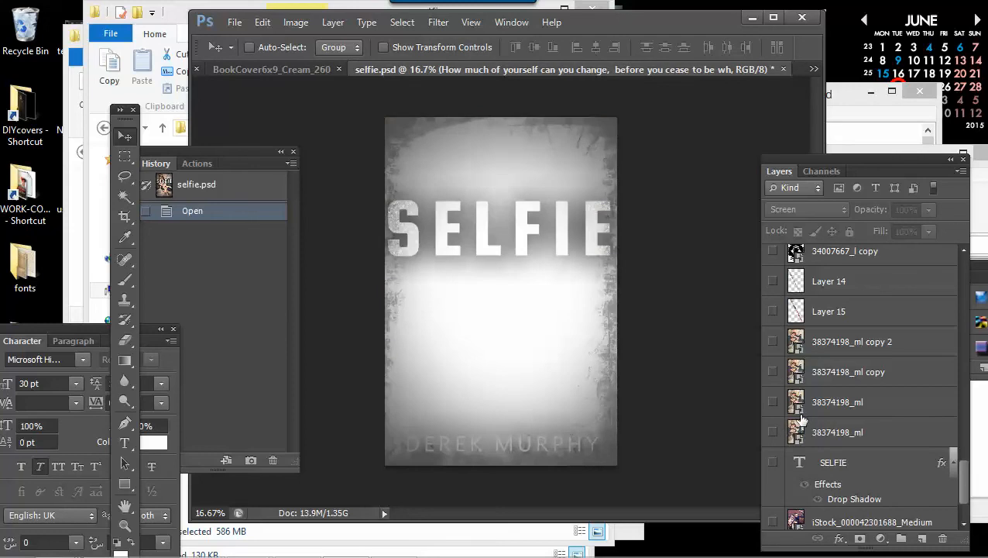
pyautogui.scroll(-3, 802, 418)
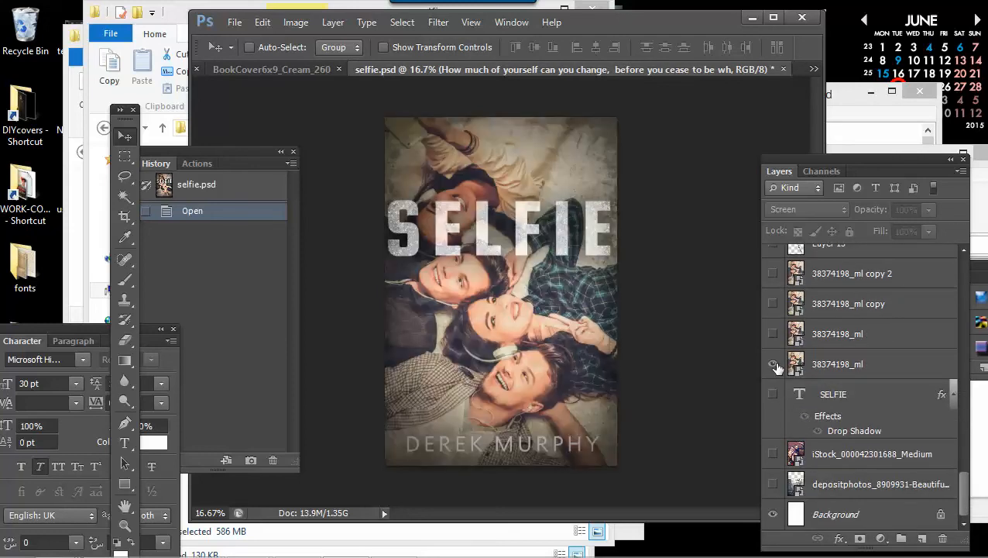
pyautogui.click(802, 365)
# Step: Sample the light background colour beside the people in the photo and rasterize the lowest 38374198_ml layer for painting
pyautogui.click(125, 237)
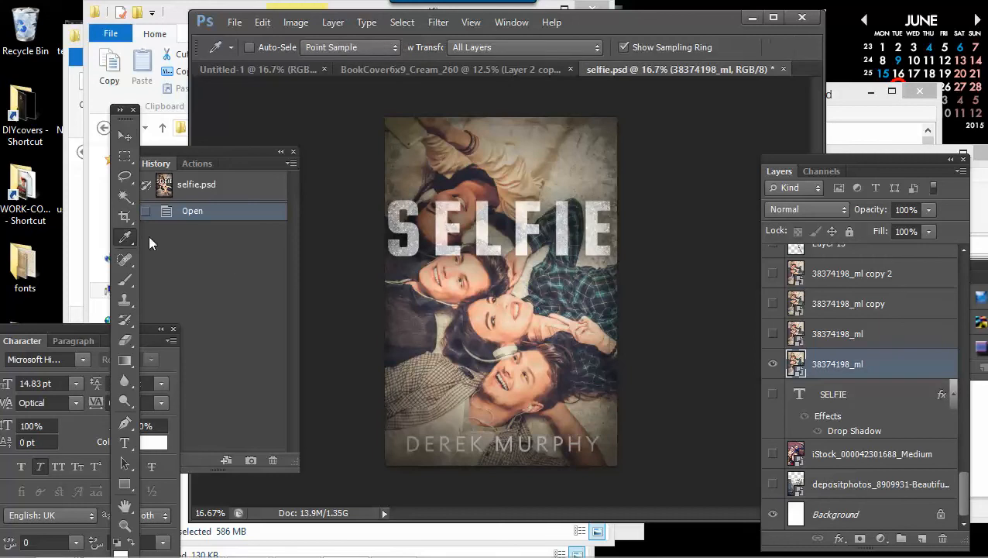
pyautogui.click(578, 152)
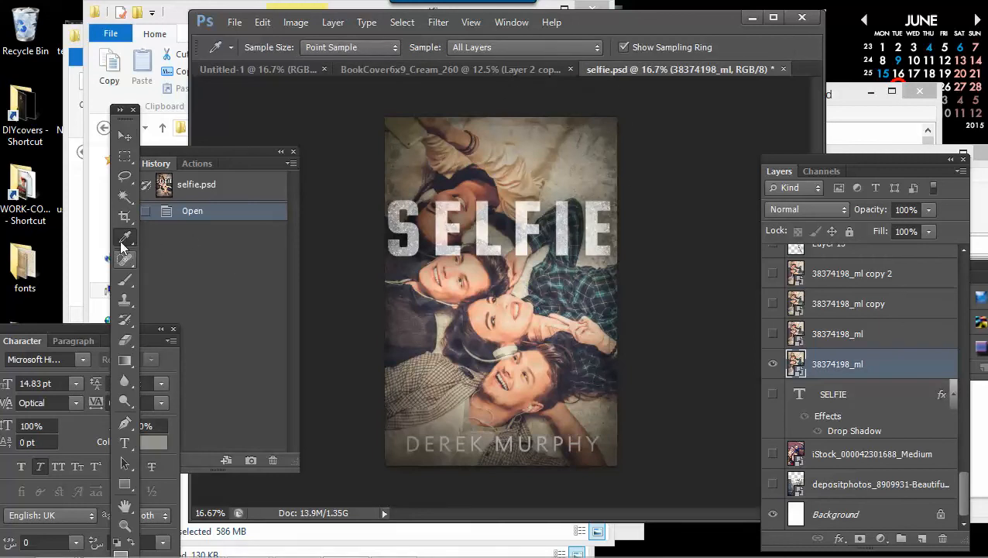
pyautogui.click(125, 279)
pyautogui.click(476, 247)
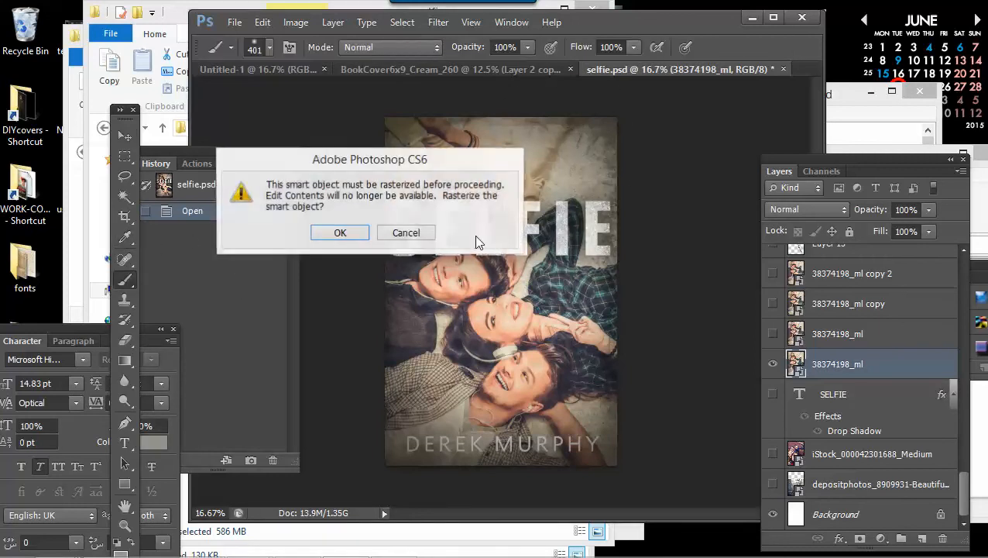
pyautogui.click(340, 233)
# Step: Choose a large brush and paint the sampled colour over the entire photo on the lowest 38374198_ml layer
pyautogui.click(268, 48)
pyautogui.moveTo(341, 95); pyautogui.dragTo(363, 102)
pyautogui.click(603, 273)
pyautogui.moveTo(482, 266)
pyautogui.mouseDown()
pyautogui.moveTo(451, 203)
pyautogui.moveTo(552, 209)
pyautogui.moveTo(485, 140)
pyautogui.moveTo(574, 120)
pyautogui.moveTo(392, 124)
pyautogui.moveTo(405, 139)
pyautogui.moveTo(639, 144)
pyautogui.moveTo(340, 129)
pyautogui.moveTo(532, 111)
pyautogui.moveTo(364, 106)
pyautogui.mouseUp()
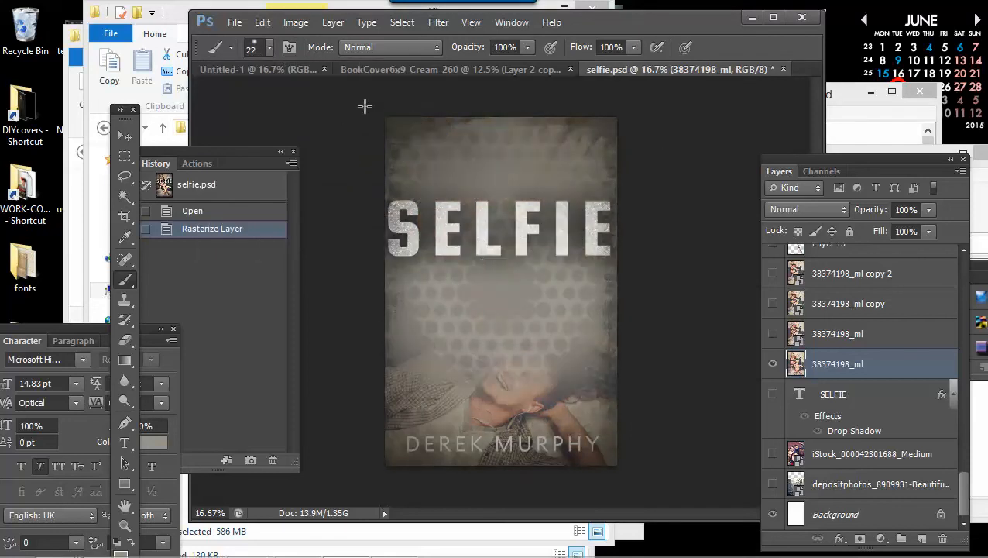
pyautogui.click(774, 364)
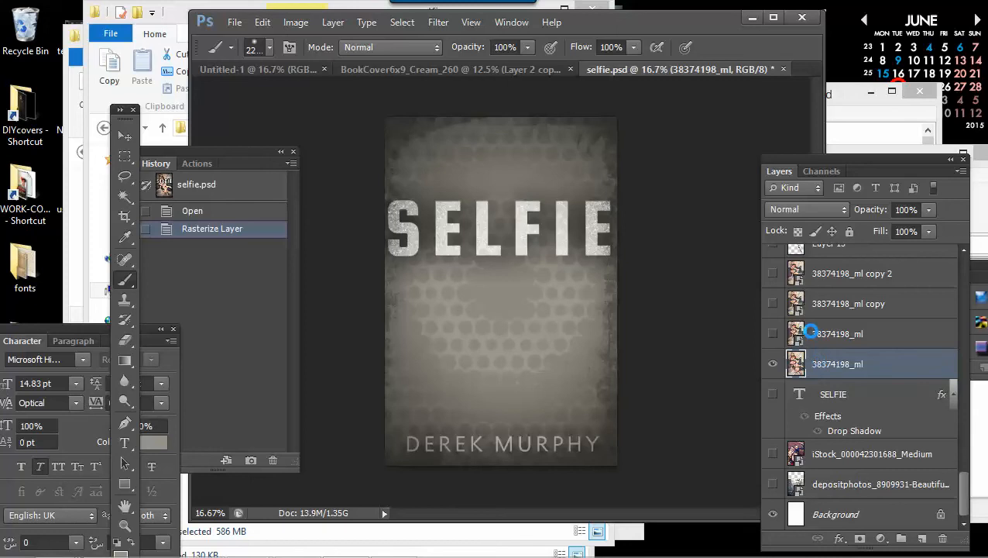
pyautogui.scroll(10, 813, 331)
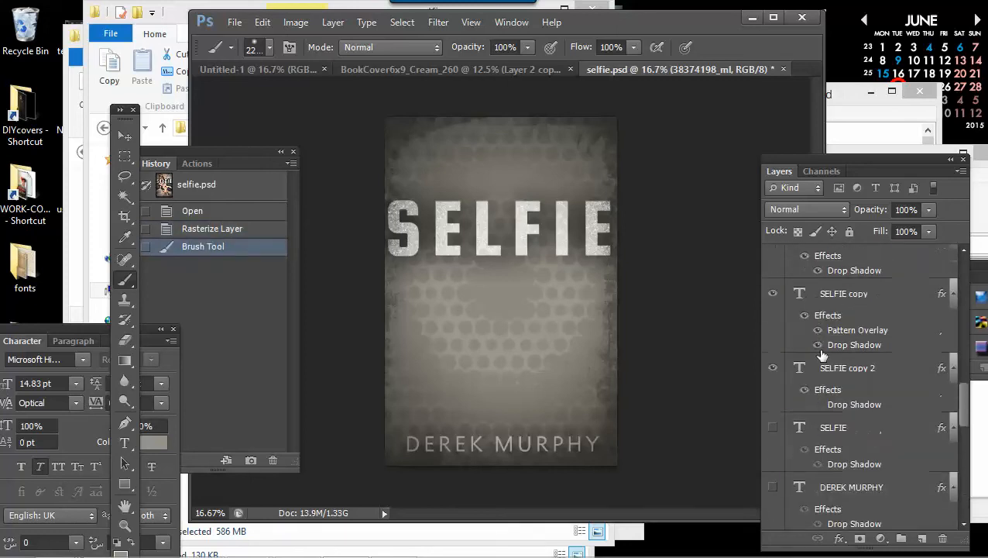
# Step: Hide the visible author-name, SELFIE copy and SELFIE copy 2 text layers so only the textured background shows
pyautogui.scroll(5, 836, 357)
pyautogui.scroll(-10, 794, 317)
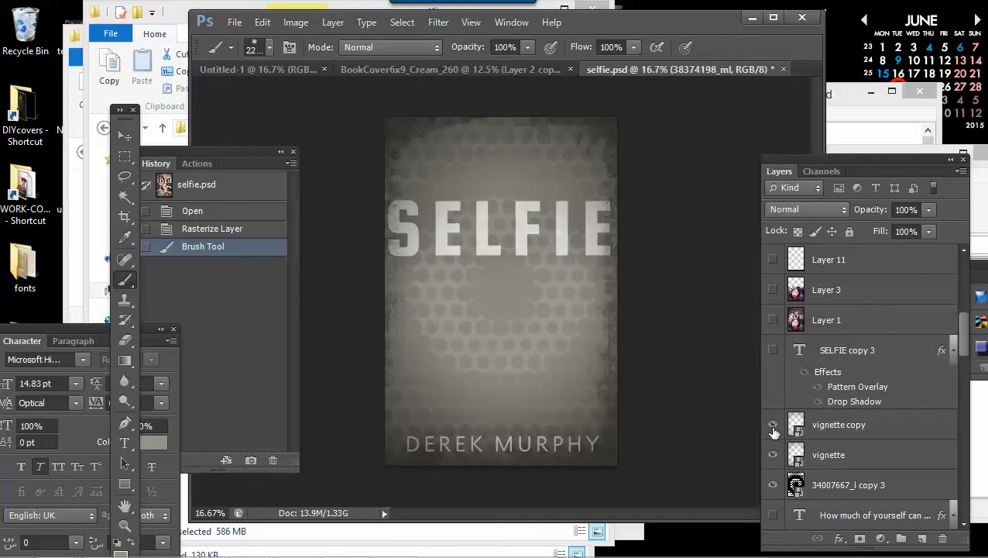
pyautogui.scroll(-4, 793, 424)
pyautogui.click(774, 367)
pyautogui.scroll(-3, 782, 380)
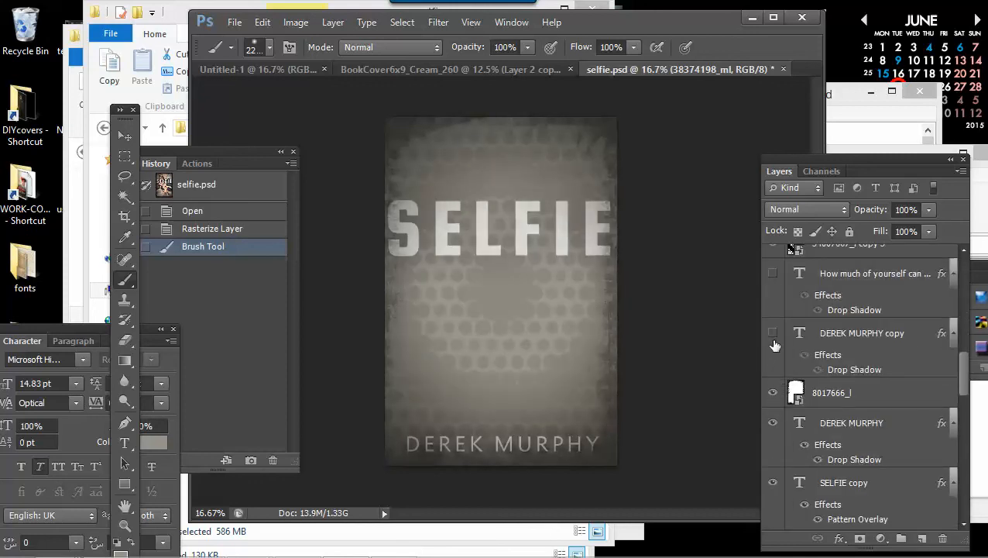
pyautogui.scroll(-3, 786, 359)
pyautogui.click(773, 390)
pyautogui.click(772, 463)
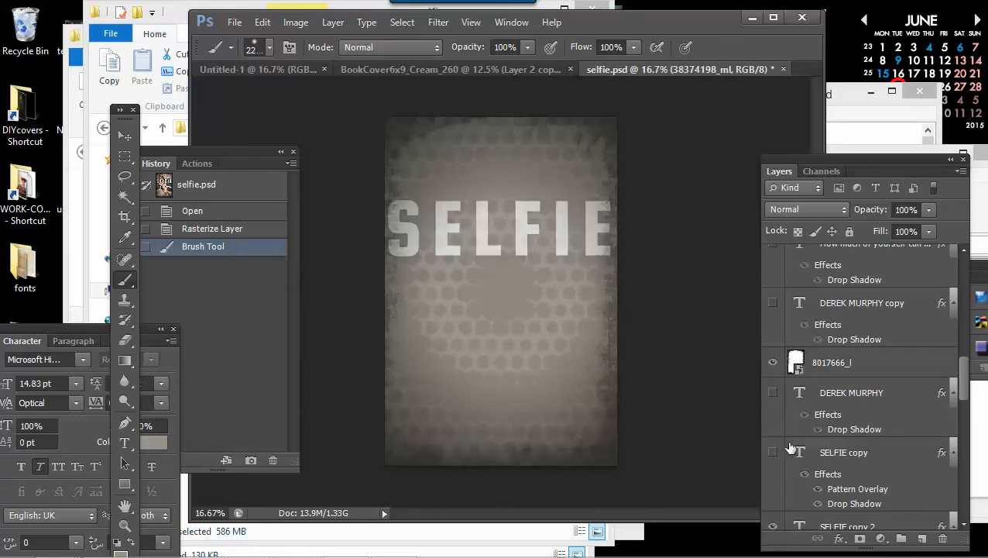
pyautogui.scroll(-3, 790, 433)
pyautogui.click(772, 377)
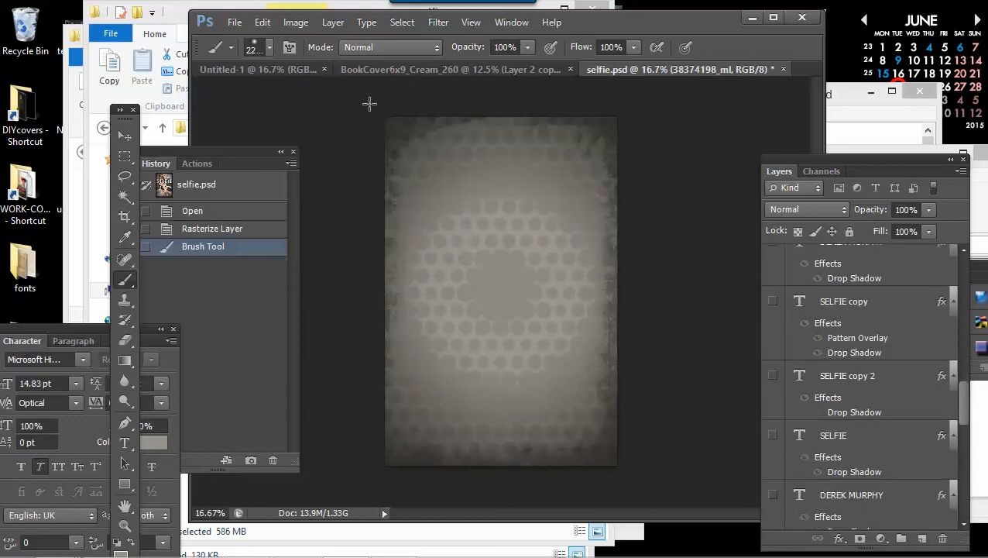
# Step: Flatten selfie.psd to a single background image, discarding the hidden layers
pyautogui.click(332, 22)
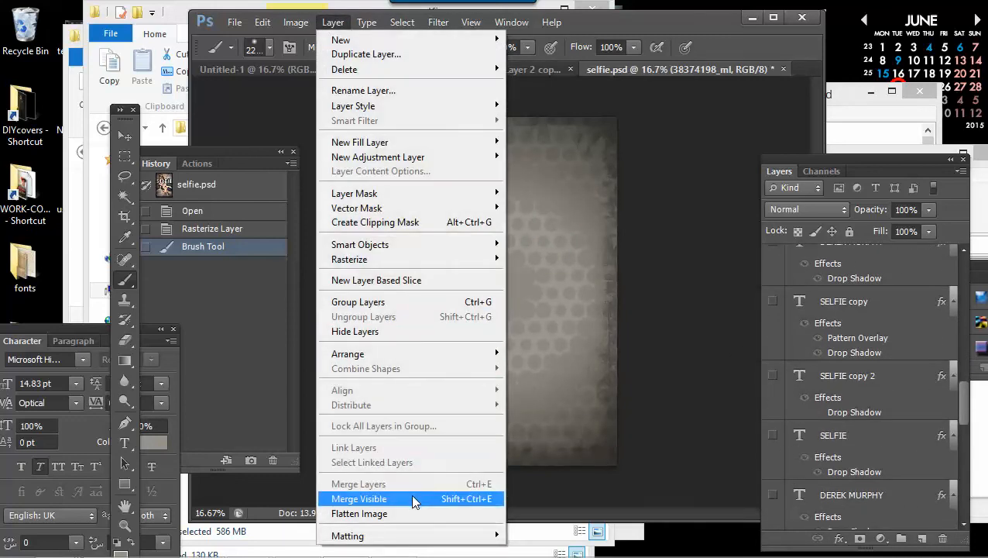
pyautogui.click(407, 514)
pyautogui.click(303, 225)
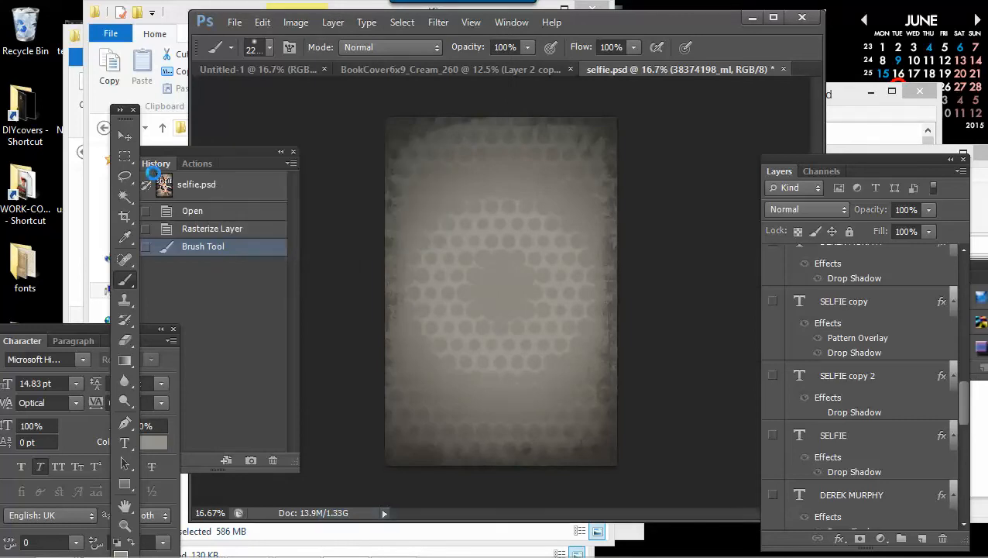
# Step: Copy the whole flattened texture into BookCover6x9_Cream_260 and move it over the back cover
pyautogui.press('m')
pyautogui.moveTo(487, 239); pyautogui.dragTo(841, 555)
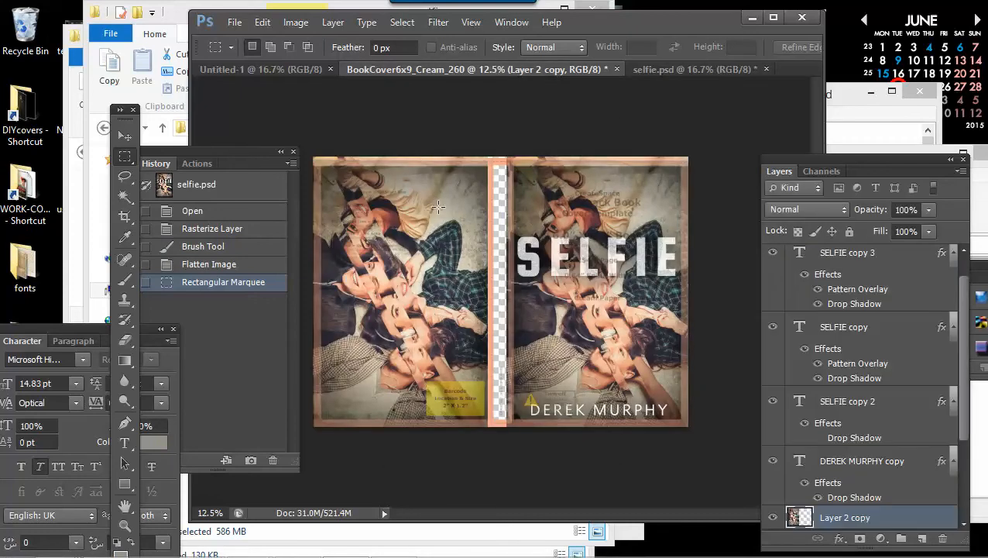
pyautogui.hotkey('ctrl', 'v')
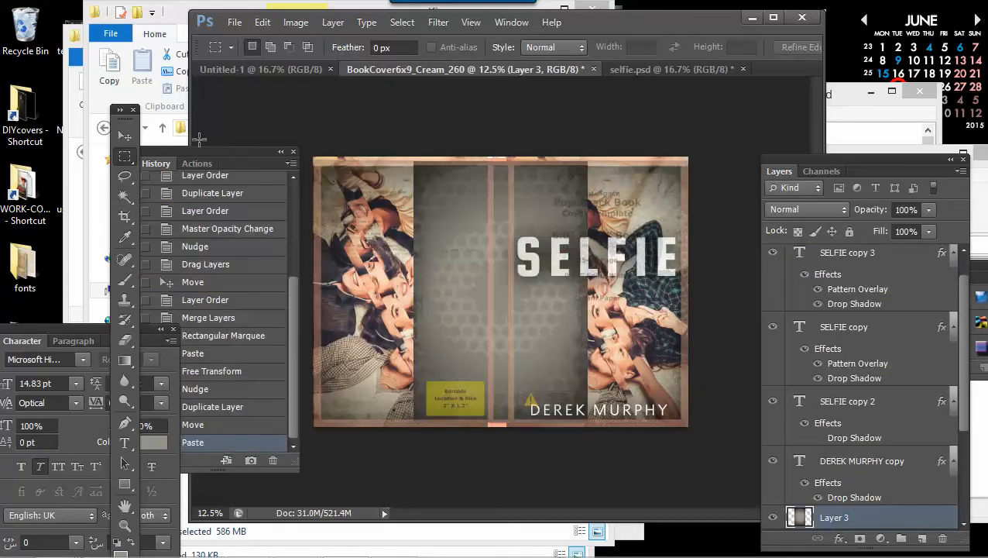
pyautogui.click(131, 136)
pyautogui.moveTo(507, 246); pyautogui.dragTo(457, 256)
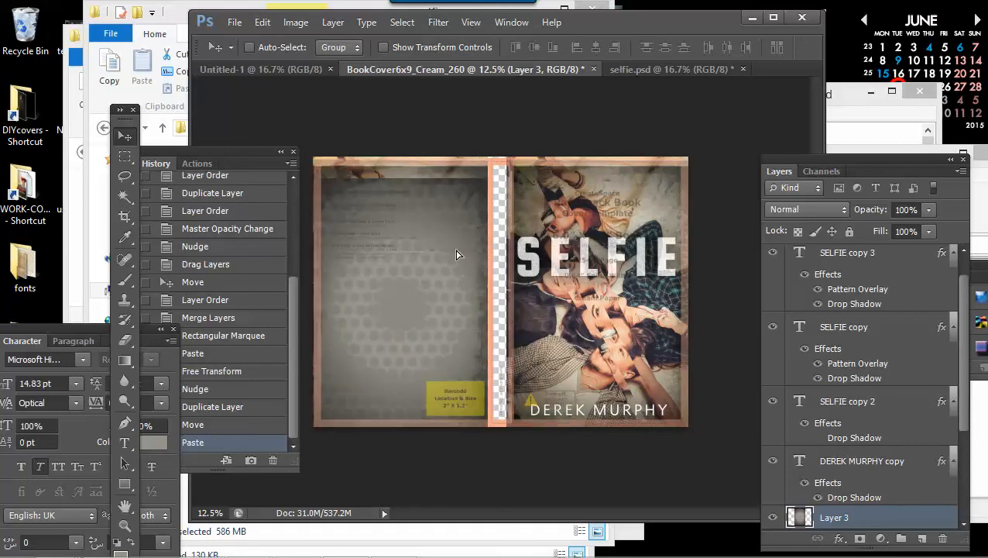
# Step: Stretch Layer 3 vertically to 103.33% to span the full template height and nudge it right toward the spine
pyautogui.click(262, 23)
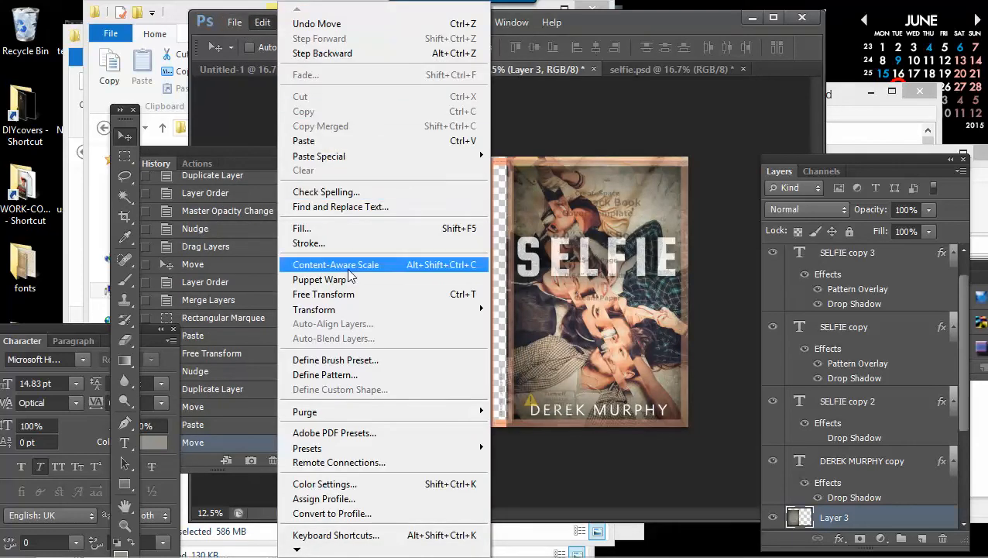
pyautogui.click(353, 294)
pyautogui.moveTo(314, 178); pyautogui.dragTo(314, 158)
pyautogui.moveTo(403, 432)
pyautogui.mouseDown()
pyautogui.moveTo(403, 446)
pyautogui.moveTo(402, 426)
pyautogui.mouseUp()
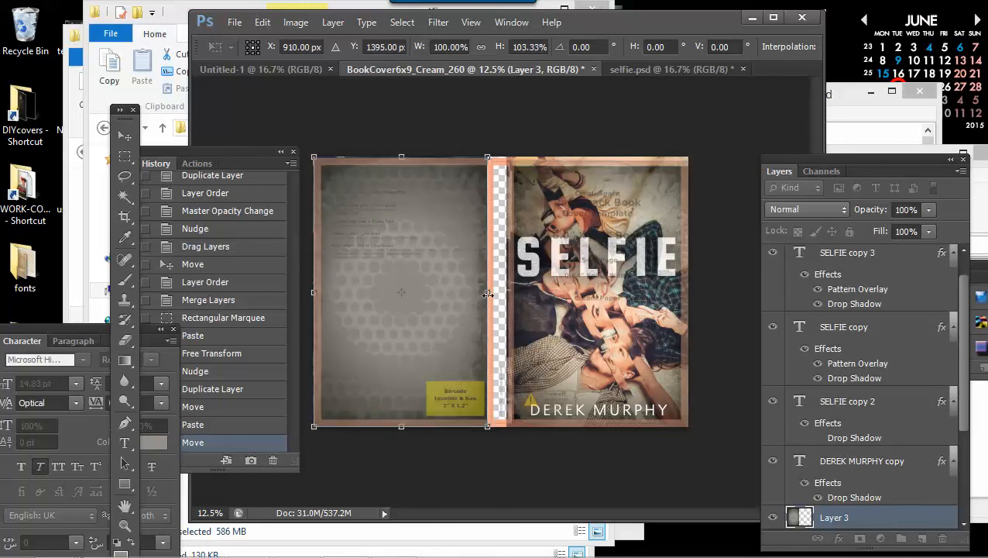
pyautogui.press('Return')
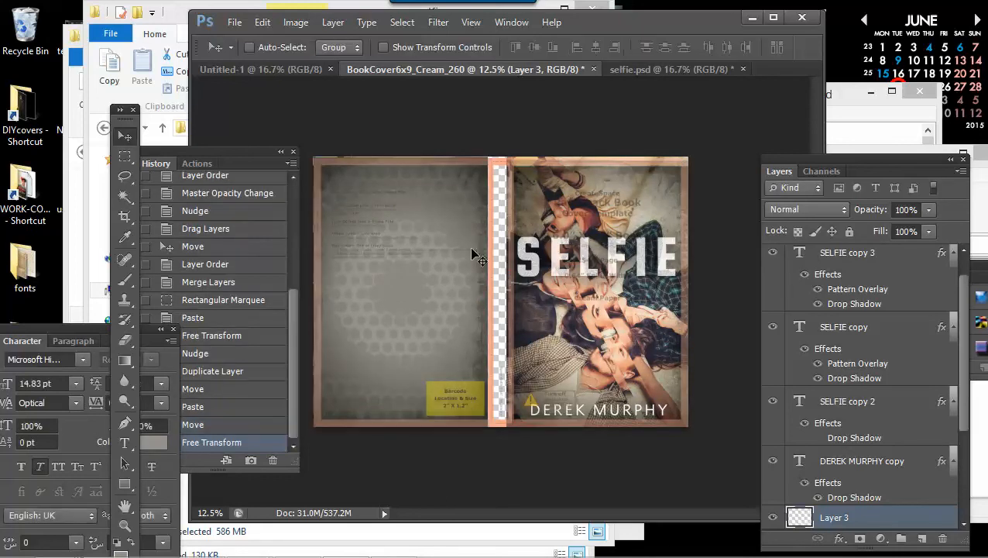
pyautogui.press('Right')
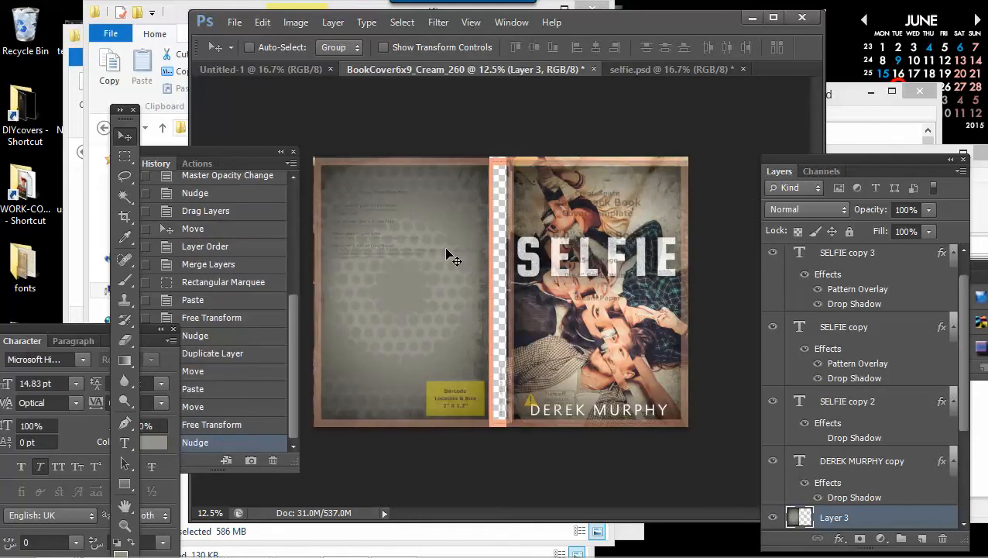
# Step: Nudge Layer 2, the front cover photo, slightly right at the spine edge
pyautogui.click(470, 22)
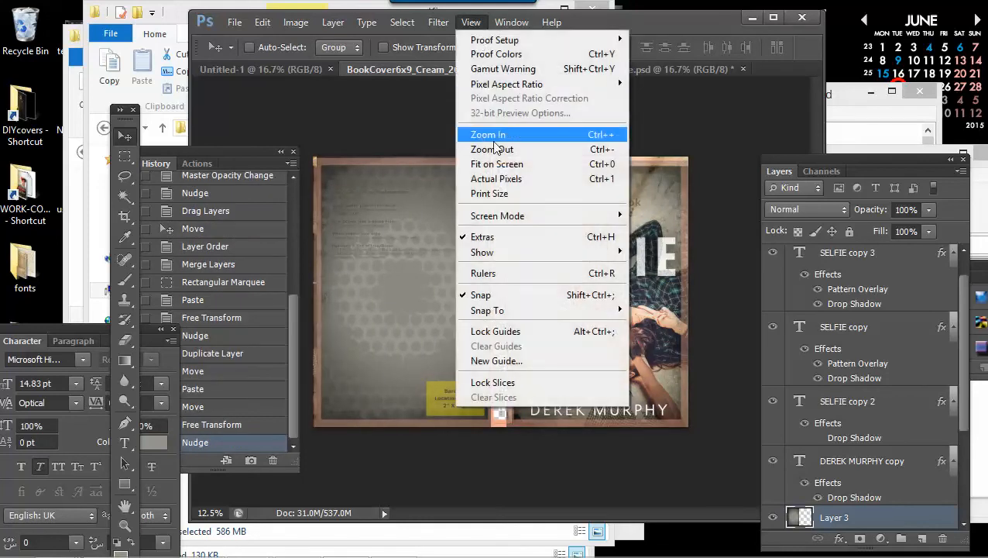
pyautogui.click(496, 128)
pyautogui.click(470, 22)
pyautogui.click(499, 133)
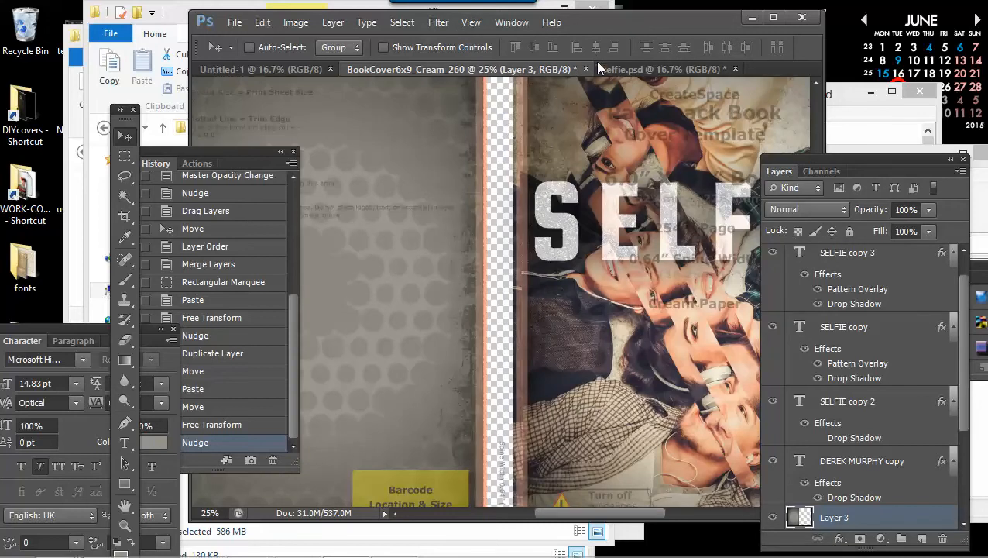
pyautogui.moveTo(624, 28); pyautogui.dragTo(666, 31)
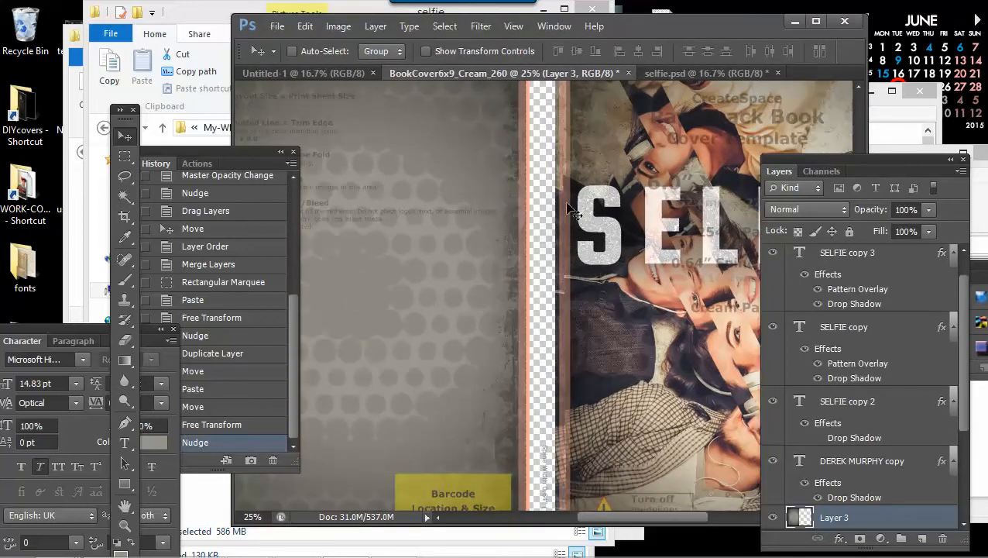
pyautogui.scroll(-2, 676, 328)
pyautogui.scroll(-3, 801, 409)
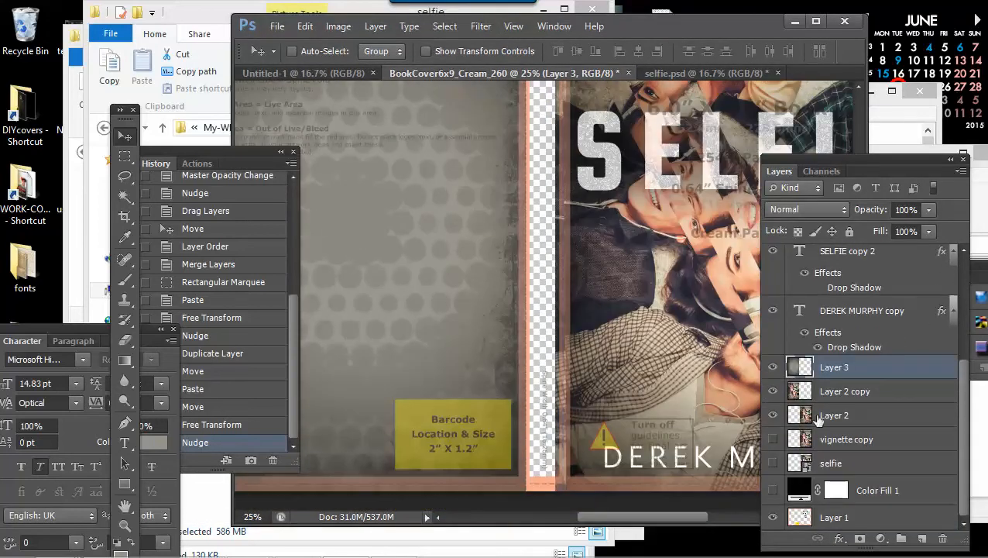
pyautogui.click(785, 419)
pyautogui.click(776, 419)
pyautogui.press('Right')
pyautogui.press('Right')
pyautogui.press('Right')
pyautogui.press('Right')
pyautogui.press('Right')
pyautogui.press('Right')
pyautogui.press('Right')
pyautogui.press('Right')
pyautogui.press('Right')
pyautogui.press('Right')
pyautogui.press('Right')
pyautogui.press('Right')
pyautogui.press('Right')
pyautogui.press('Right')
pyautogui.press('Right')
pyautogui.press('Right')
pyautogui.press('Right')
pyautogui.press('Right')
pyautogui.press('Right')
pyautogui.press('Right')
pyautogui.press('Right')
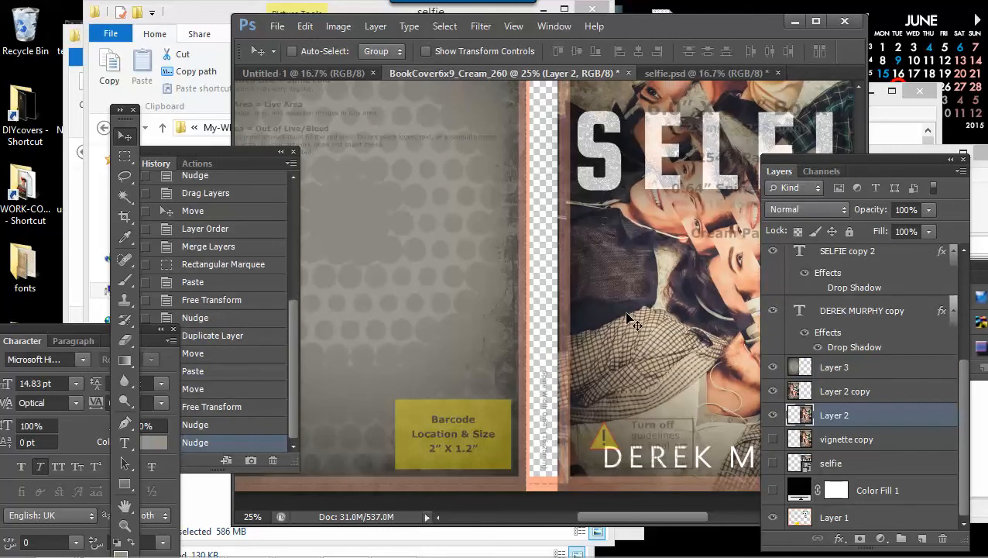
pyautogui.press('Right')
pyautogui.press('Right')
pyautogui.press('Right')
pyautogui.press('Right')
pyautogui.press('Right')
pyautogui.press('Right')
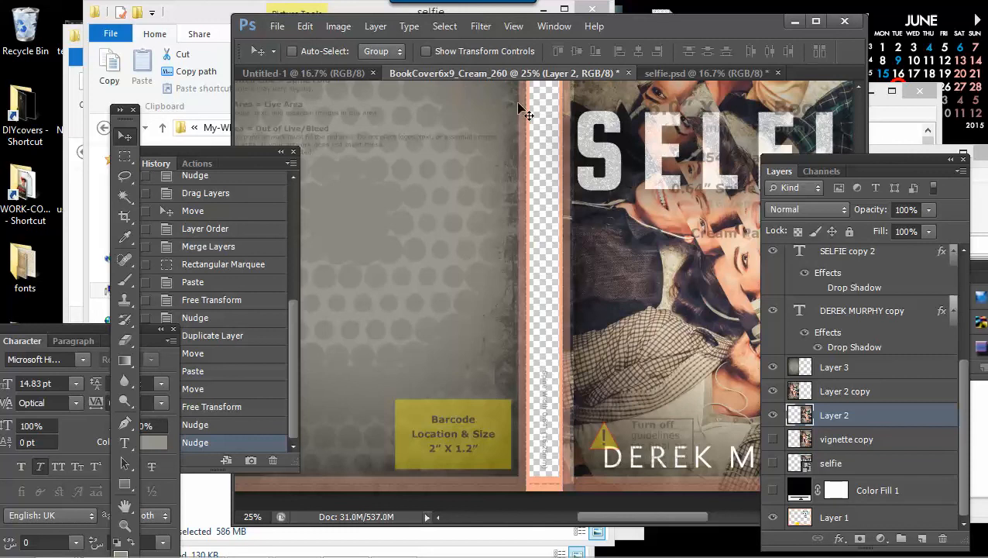
# Step: Duplicate Layer 2 and shift the copy left so it covers the spine
pyautogui.click(511, 26)
pyautogui.click(540, 153)
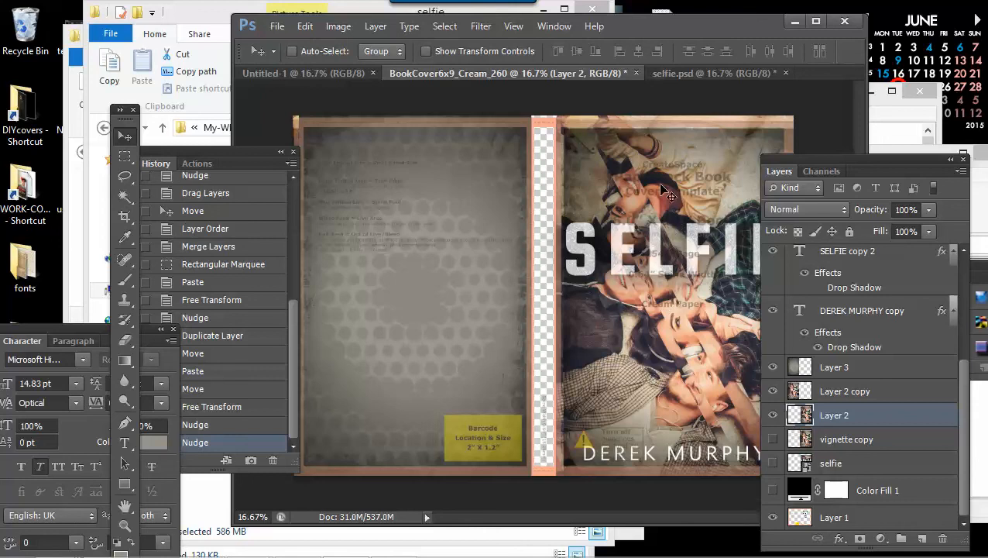
pyautogui.rightClick(834, 417)
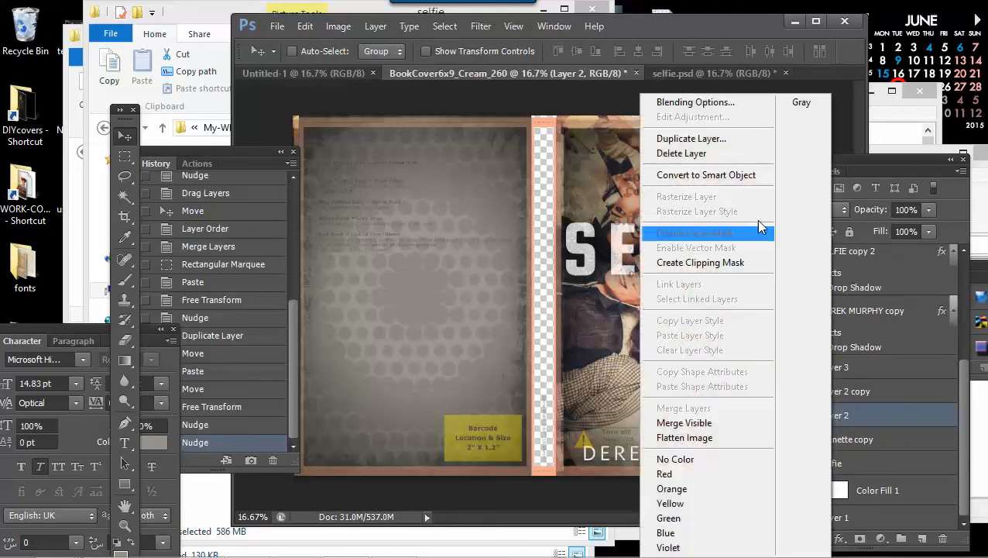
pyautogui.click(658, 135)
pyautogui.click(638, 165)
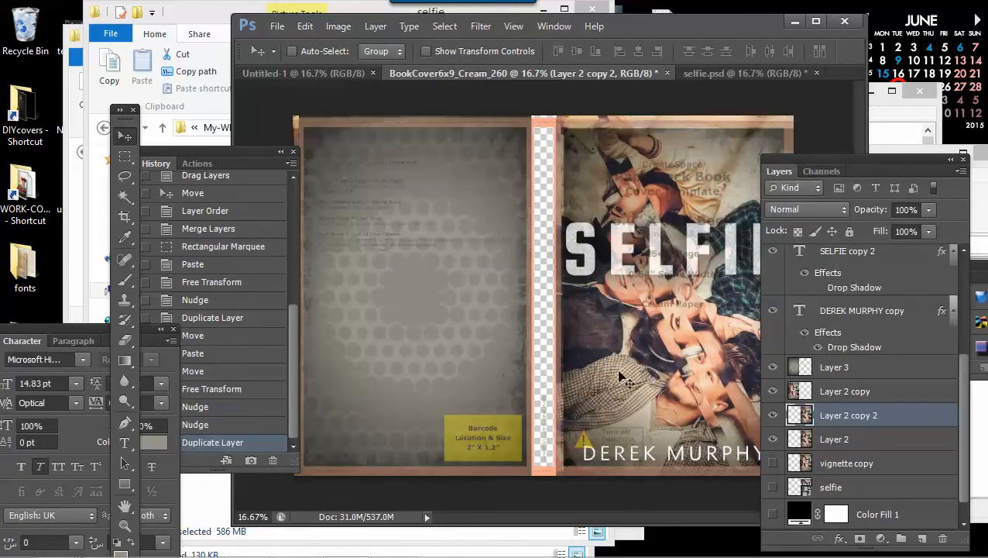
pyautogui.moveTo(533, 376); pyautogui.dragTo(525, 375)
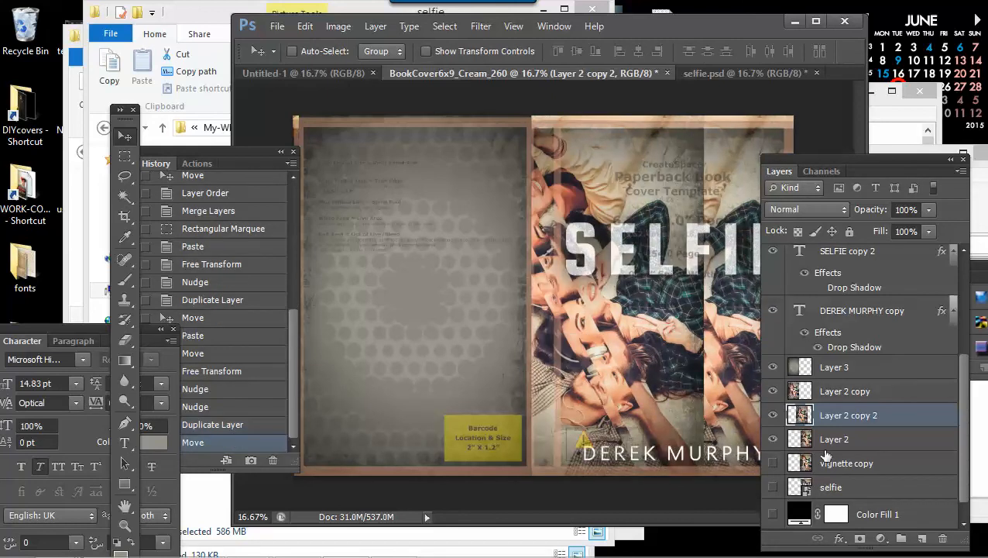
# Step: Place Layer 2 copy 2 beneath Layer 2 and shift it further left to adjust the photo portion on the spine
pyautogui.moveTo(831, 425); pyautogui.dragTo(819, 454)
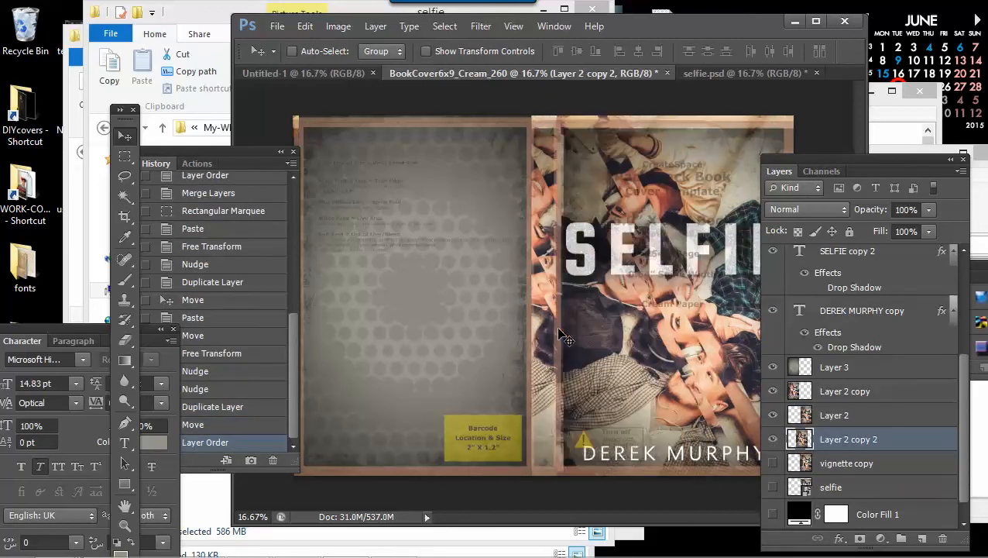
pyautogui.moveTo(525, 223); pyautogui.dragTo(511, 221)
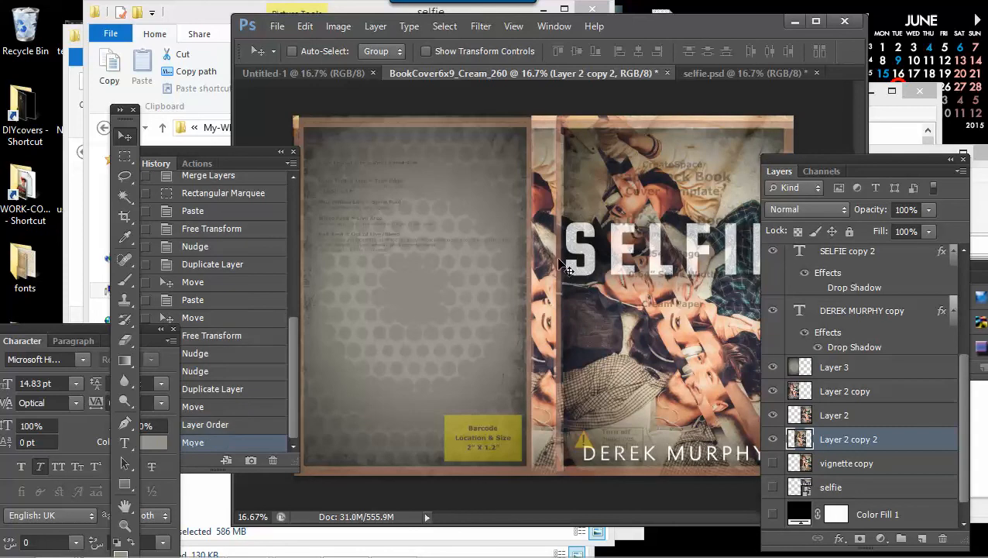
pyautogui.moveTo(546, 277); pyautogui.dragTo(540, 271)
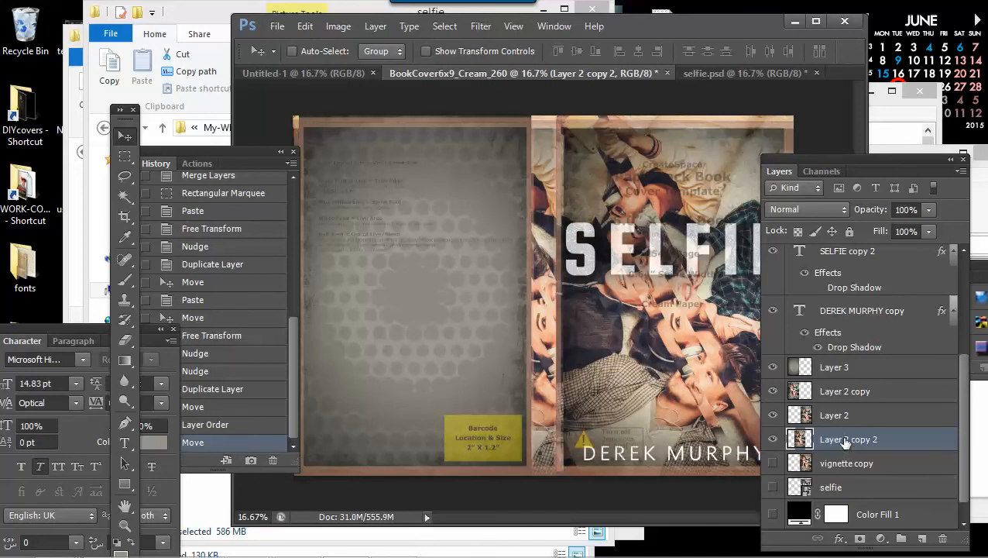
# Step: Duplicate the texture on Layer 3 and place the copy between Layer 2 and Layer 2 copy 2
pyautogui.rightClick(826, 369)
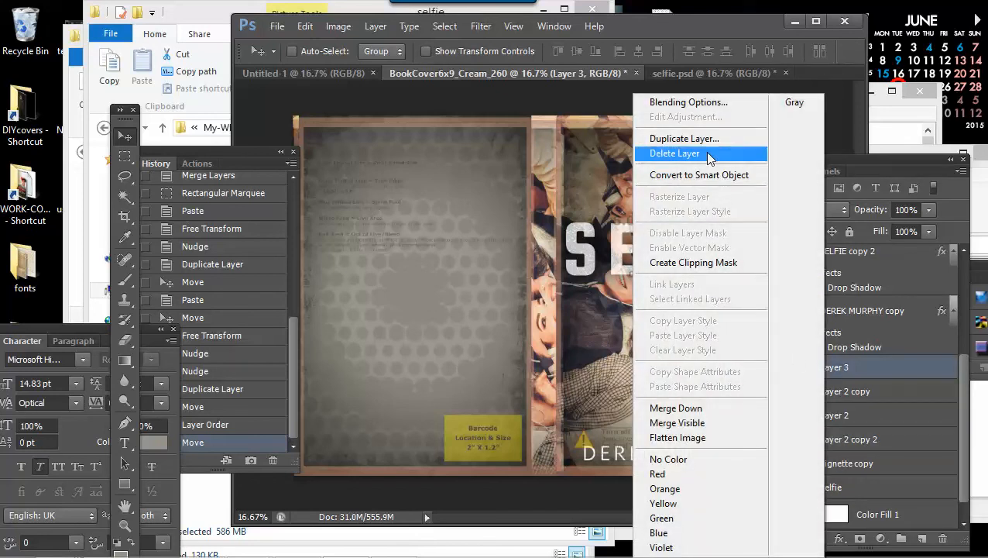
pyautogui.click(682, 136)
pyautogui.press('Return')
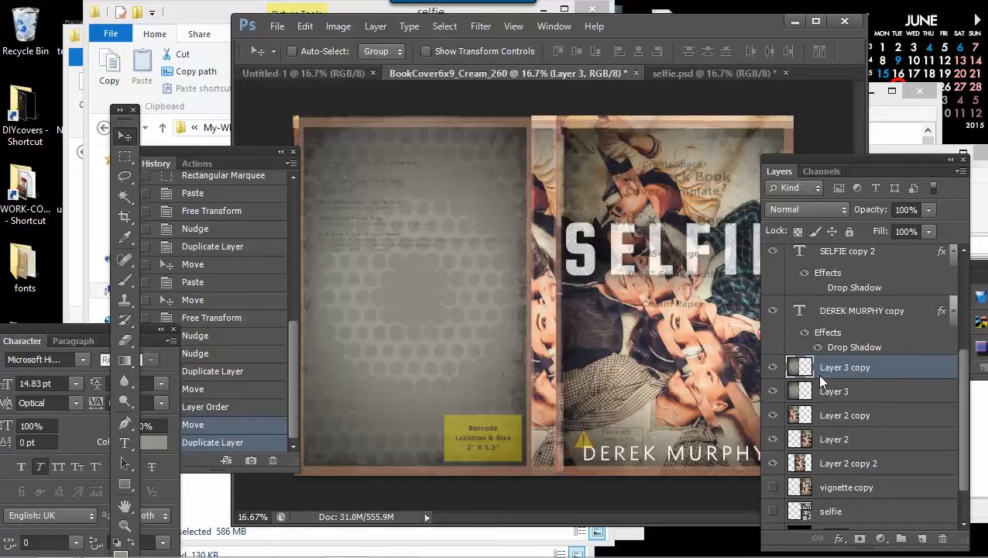
pyautogui.moveTo(822, 370); pyautogui.dragTo(828, 446)
# Step: Shift Layer 3 copy right to cover the spine and set its blending mode to Multiply
pyautogui.moveTo(487, 322); pyautogui.dragTo(548, 326)
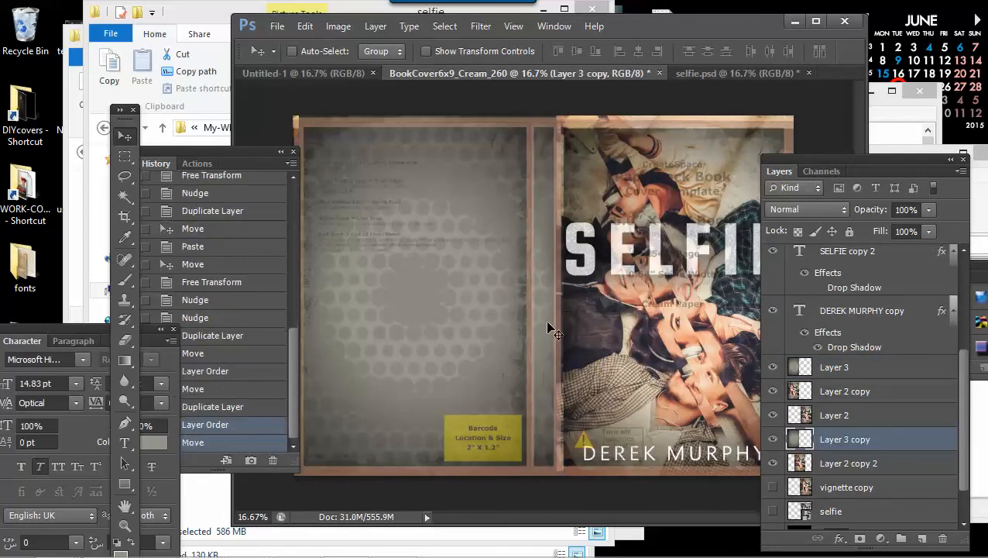
pyautogui.click(838, 213)
pyautogui.click(813, 57)
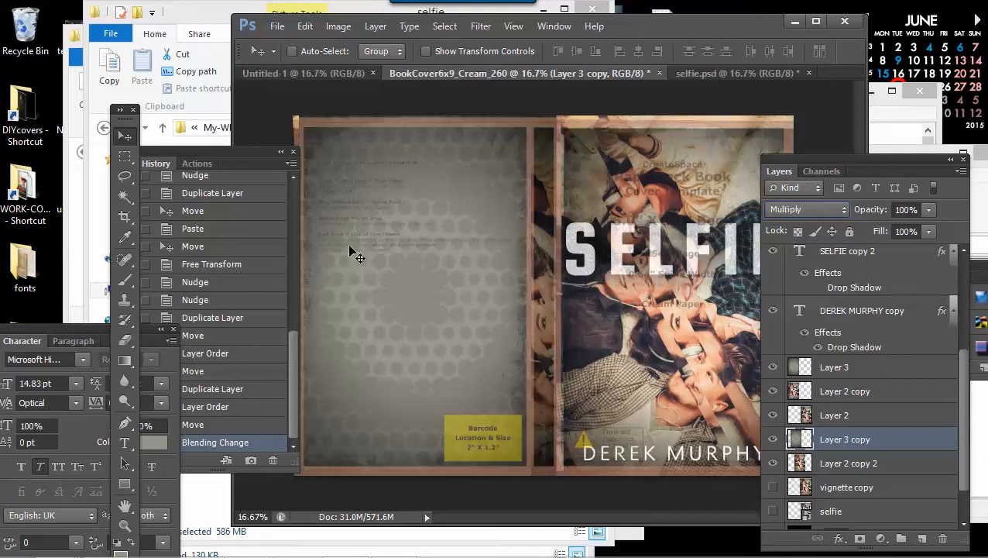
# Step: Hide Layer 2 copy and widen Layer 3 to 102.56% so the texture reaches the back cover's outer edge
pyautogui.click(835, 369)
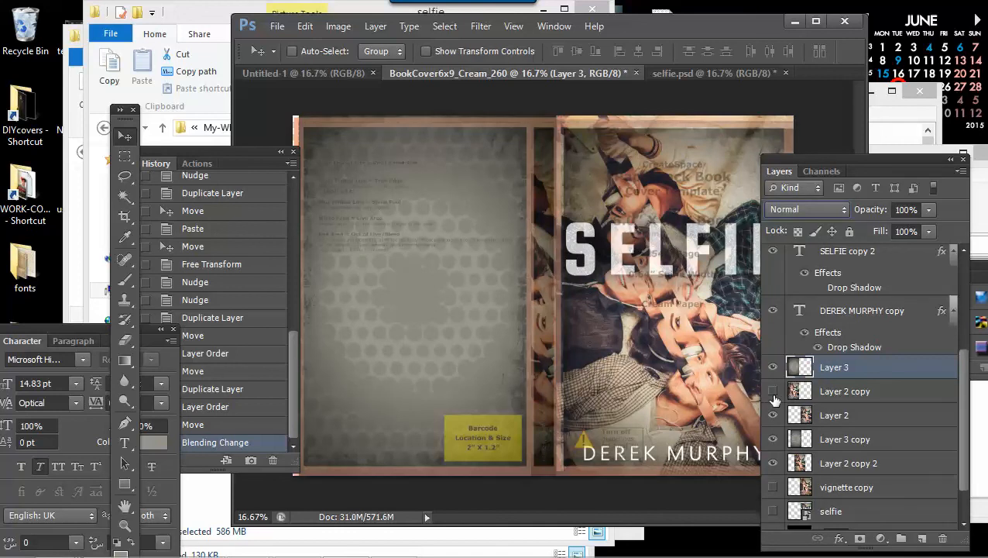
pyautogui.click(304, 27)
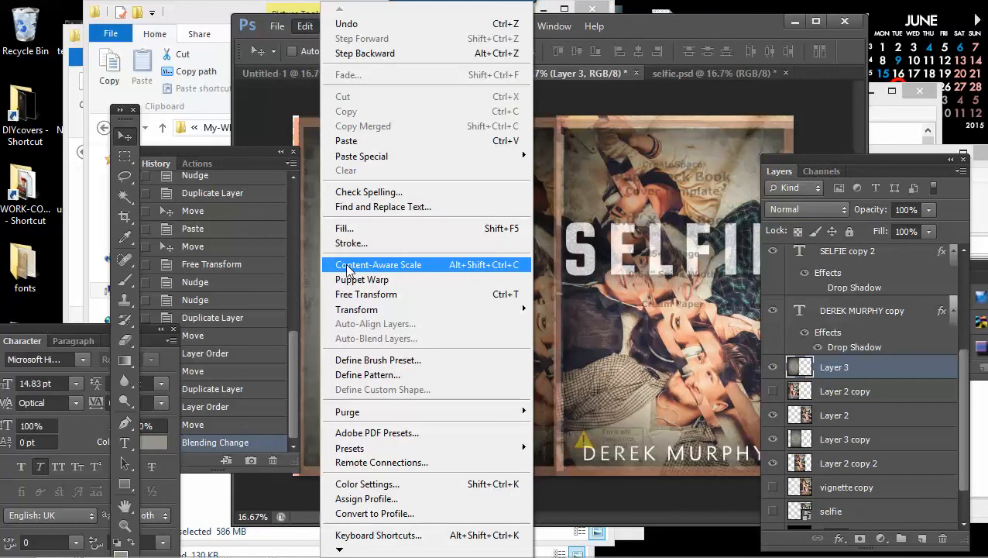
pyautogui.click(372, 295)
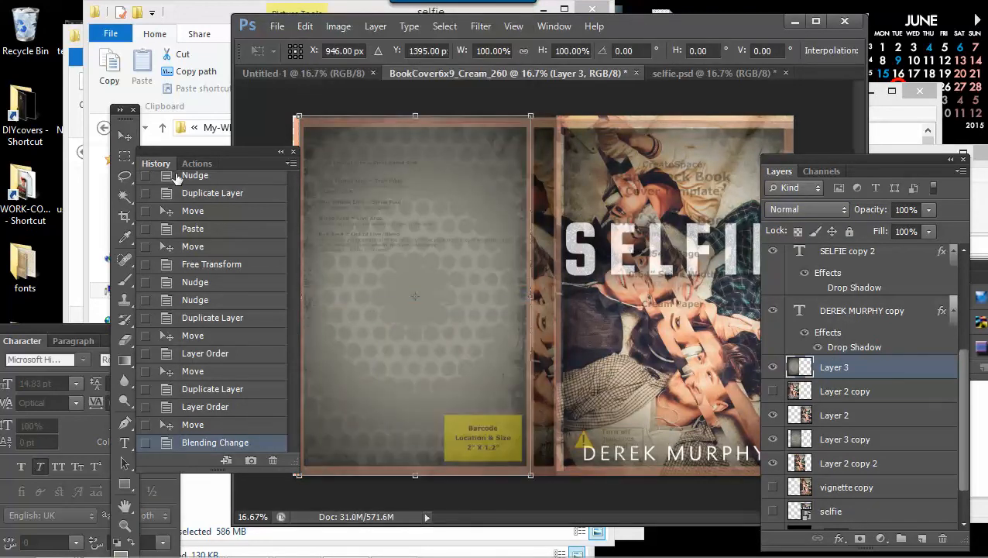
pyautogui.moveTo(246, 151); pyautogui.dragTo(176, 157)
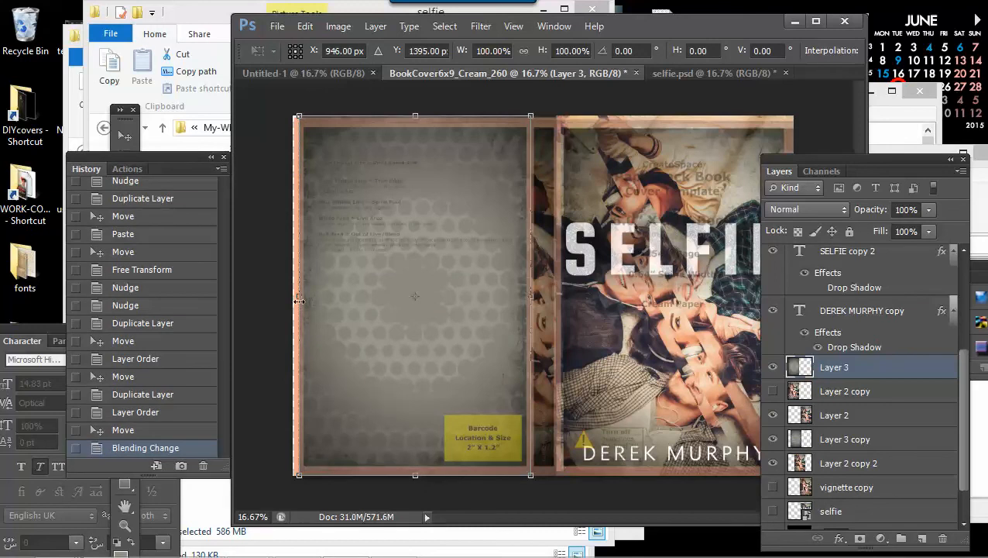
pyautogui.moveTo(288, 300); pyautogui.dragTo(282, 300)
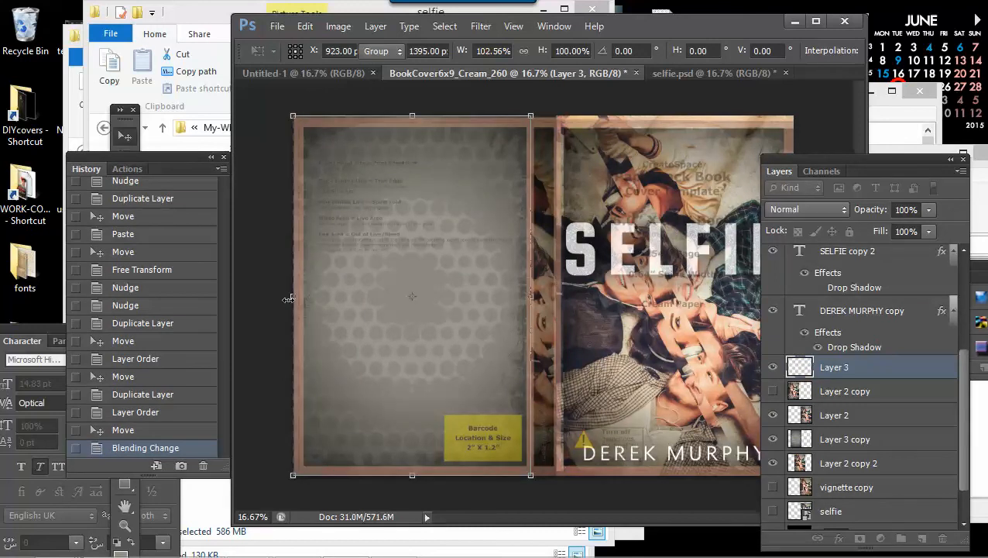
# Step: Apply the Layer 3 transform and copy the barcode box area from Layer 1 copy onto a new layer
pyautogui.press('Return')
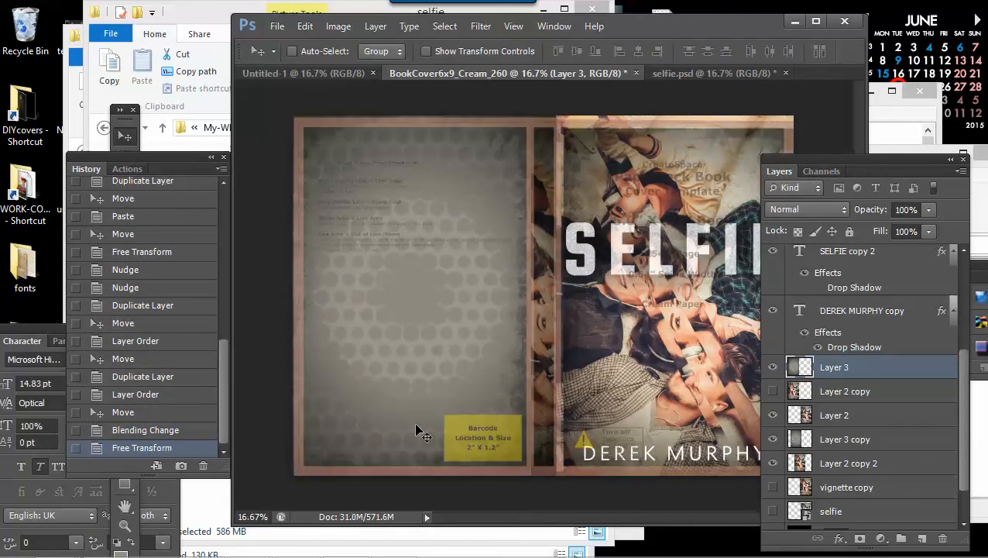
pyautogui.scroll(3, 829, 345)
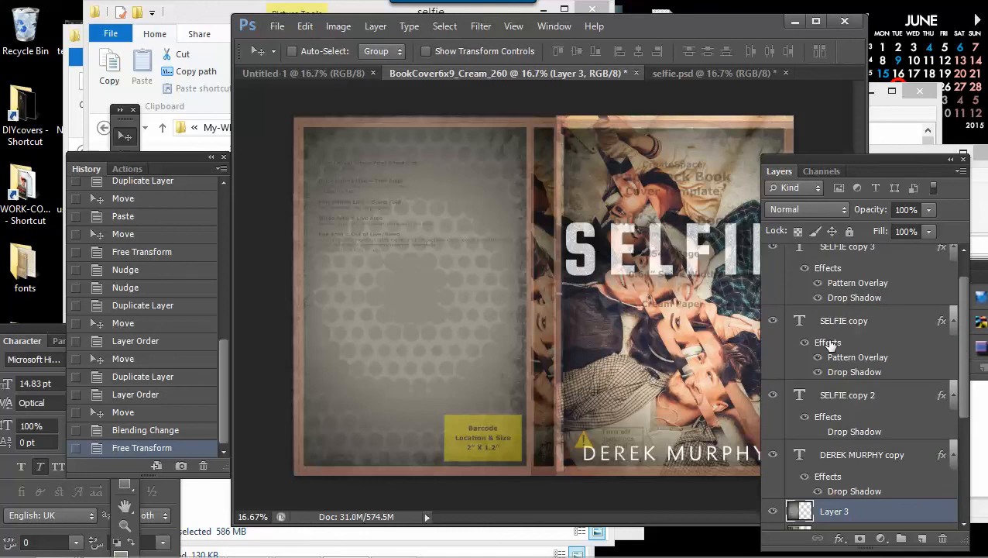
pyautogui.scroll(1, 830, 345)
pyautogui.click(822, 259)
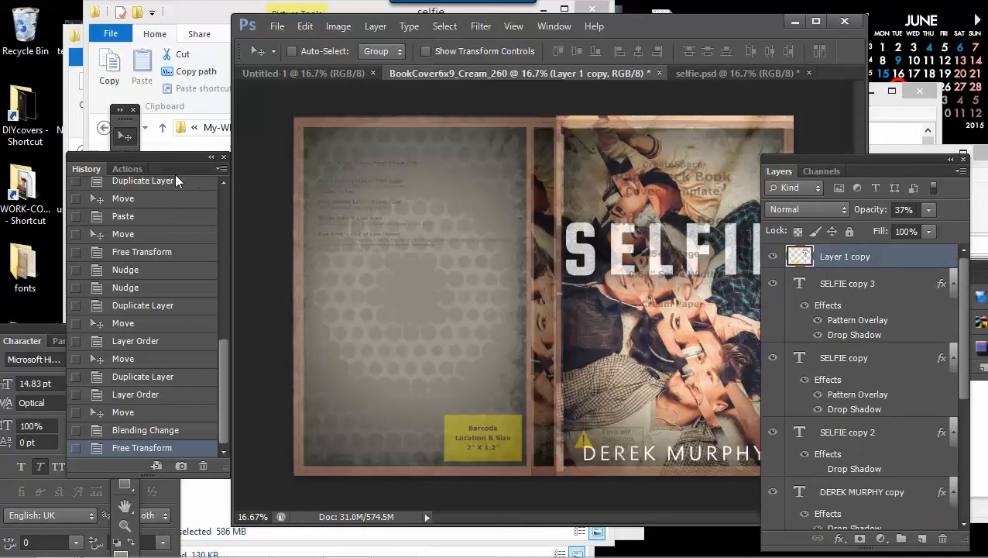
pyautogui.click(123, 136)
pyautogui.click(125, 442)
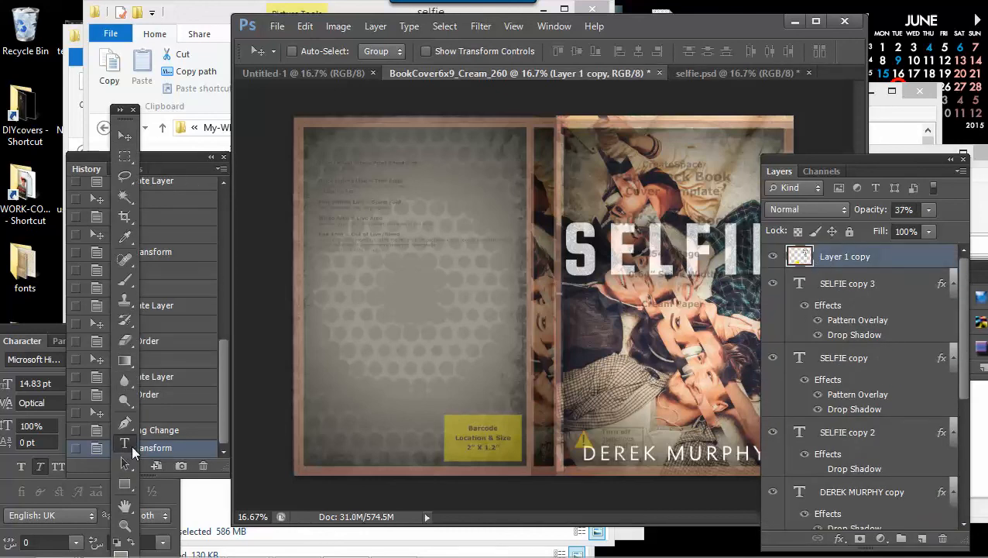
pyautogui.click(124, 156)
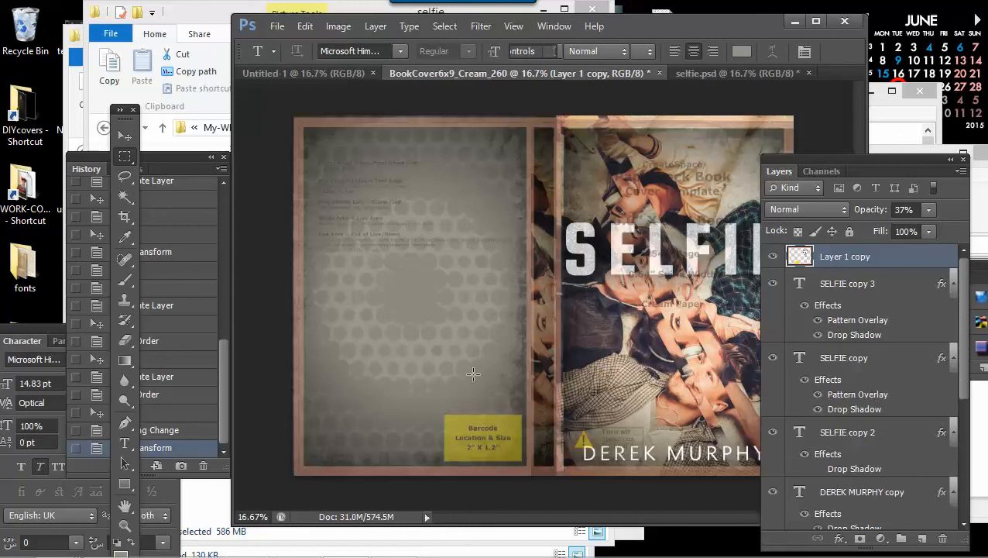
pyautogui.moveTo(440, 412); pyautogui.dragTo(523, 465)
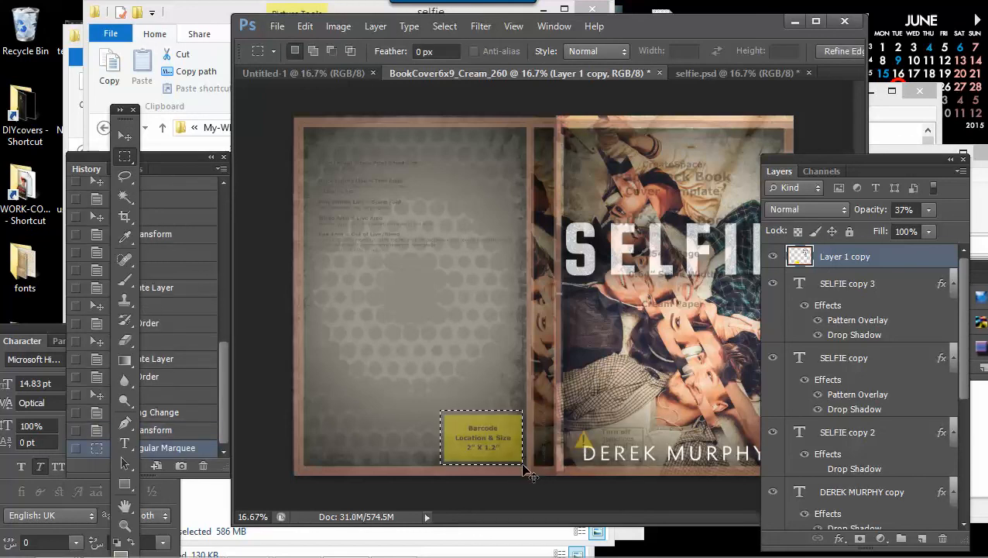
pyautogui.hotkey('ctrl', 'j')
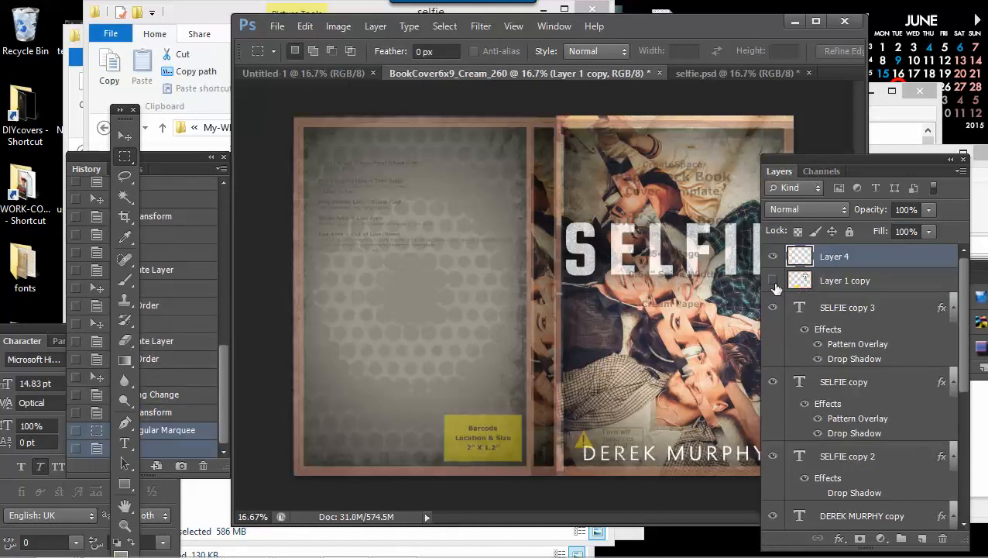
# Step: Hide the template overlay Layer 1 copy and give the barcode box on Layer 4 a white (ffffff) Color Overlay
pyautogui.click(772, 282)
pyautogui.click(773, 256)
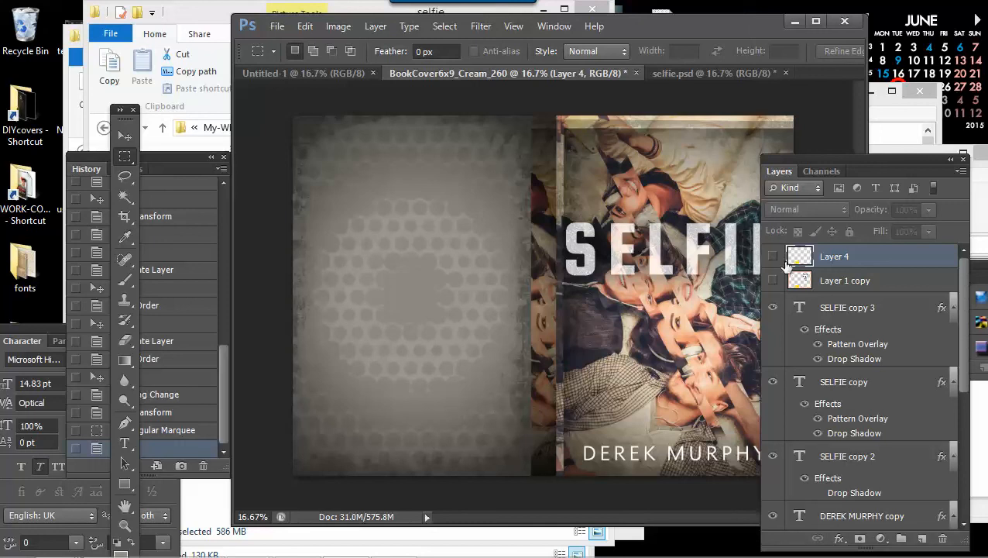
pyautogui.click(773, 257)
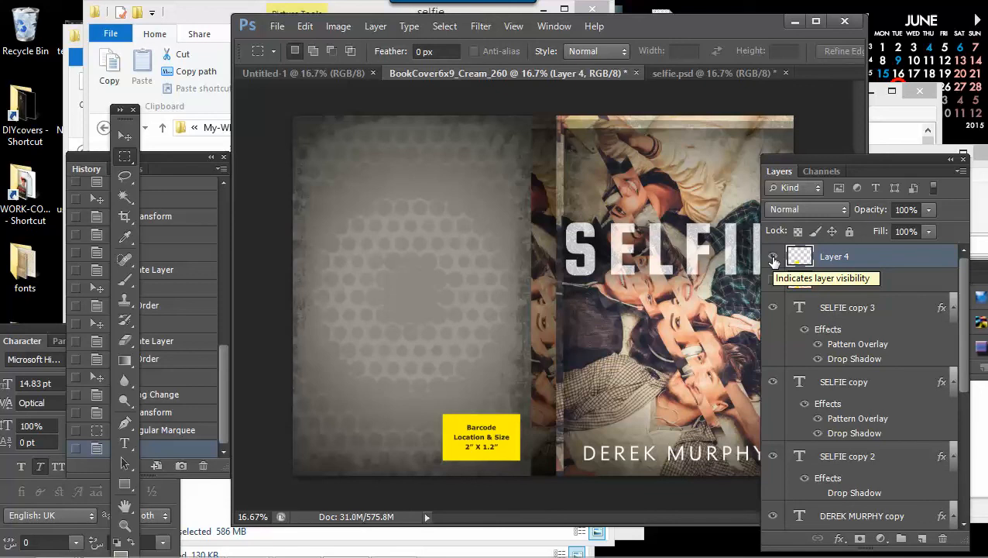
pyautogui.click(375, 26)
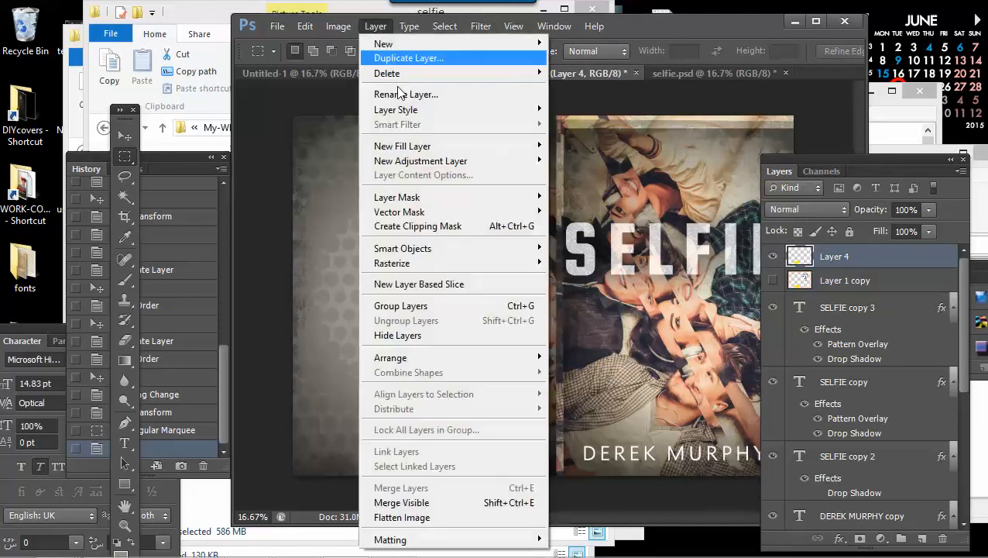
pyautogui.moveTo(415, 109)
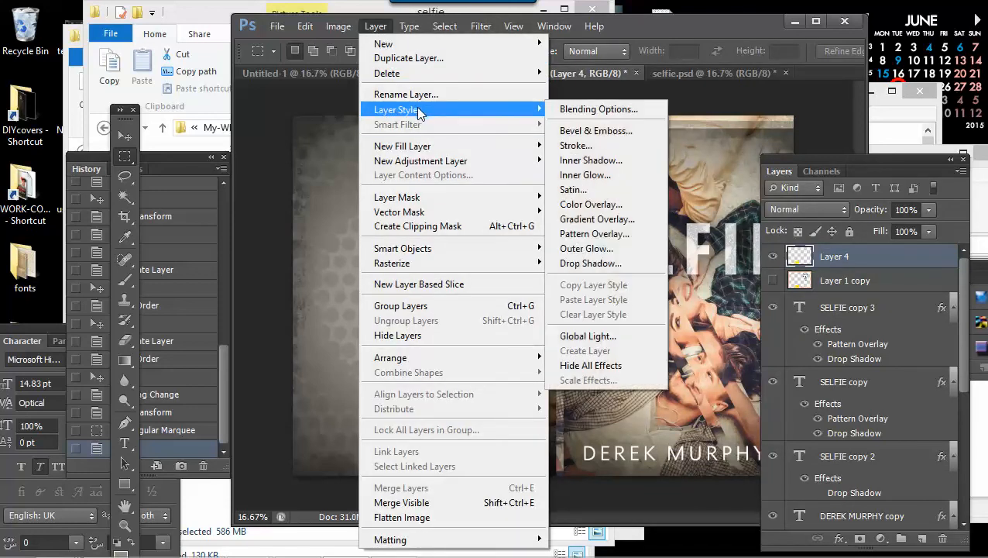
pyautogui.click(590, 204)
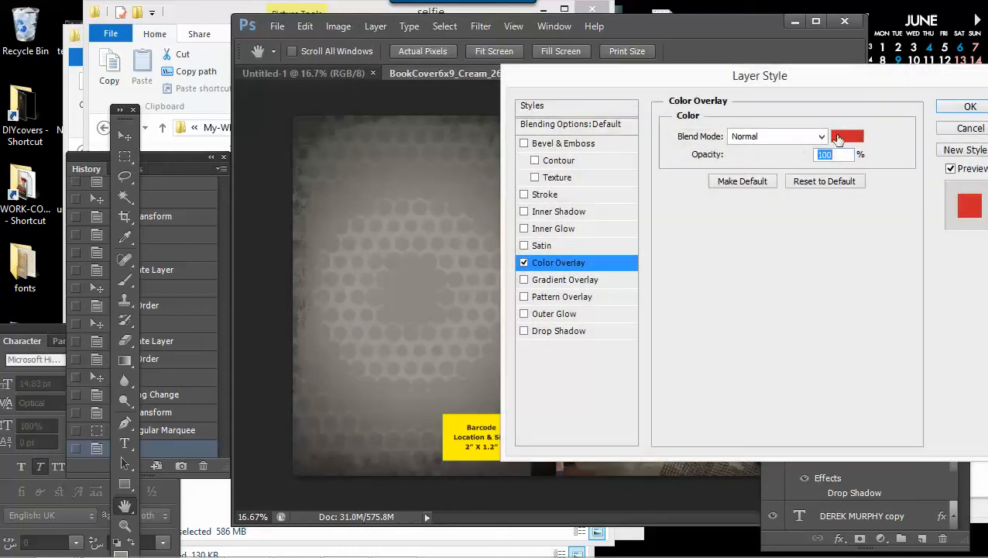
pyautogui.click(847, 136)
pyautogui.moveTo(167, 278); pyautogui.dragTo(8, 249)
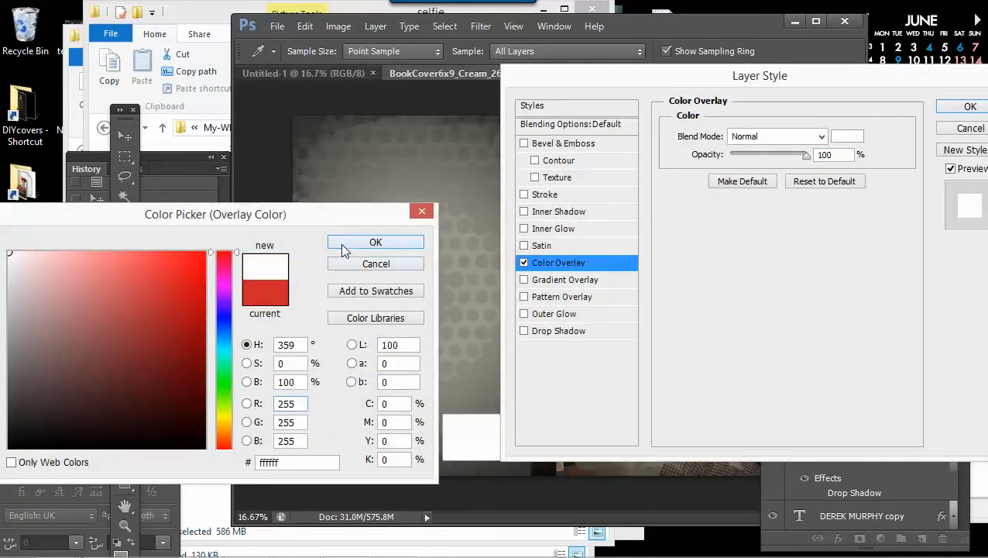
pyautogui.click(340, 243)
pyautogui.click(953, 110)
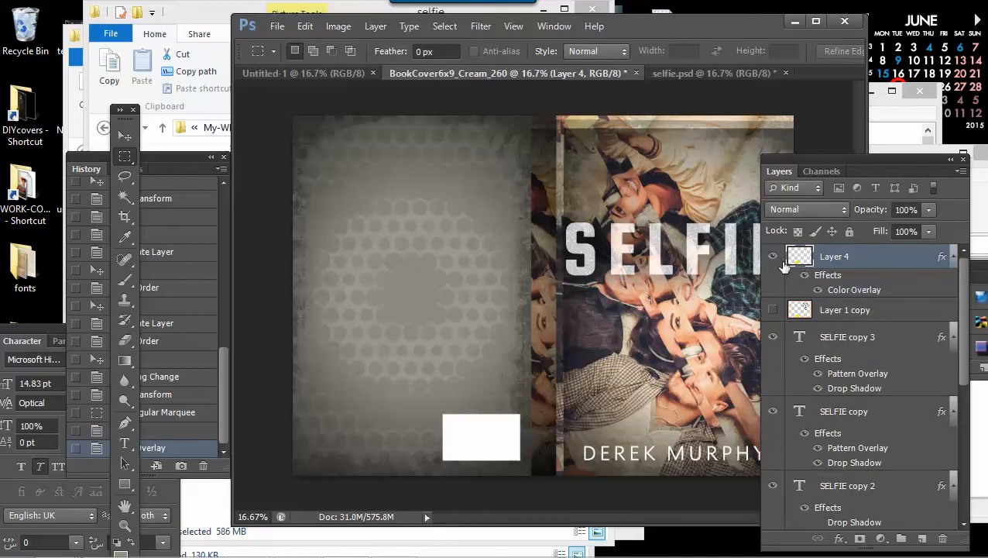
# Step: Compare the cover artwork with the template guides by toggling the visibility of Layer 1 copy and Layer 2
pyautogui.click(774, 311)
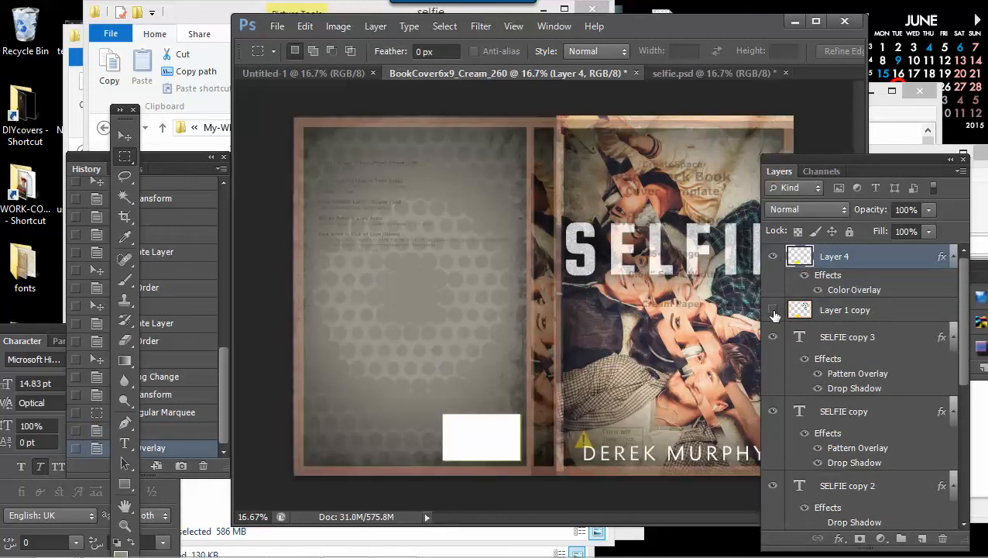
pyautogui.click(774, 312)
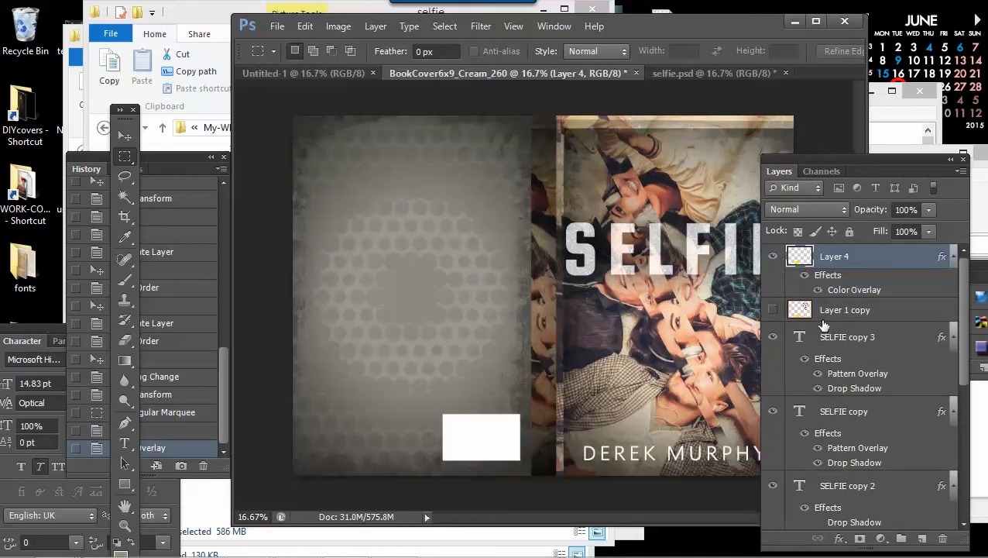
pyautogui.scroll(-10, 829, 310)
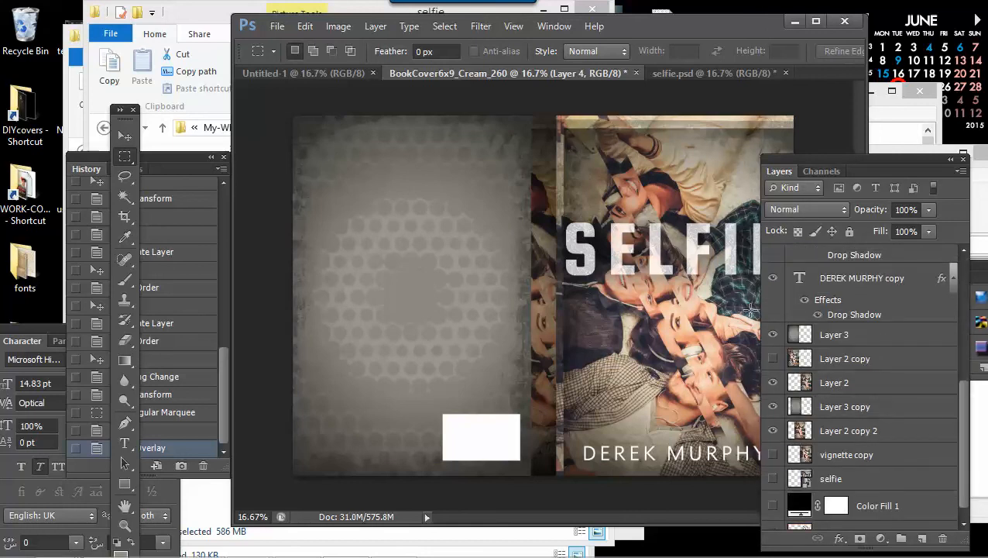
pyautogui.click(773, 384)
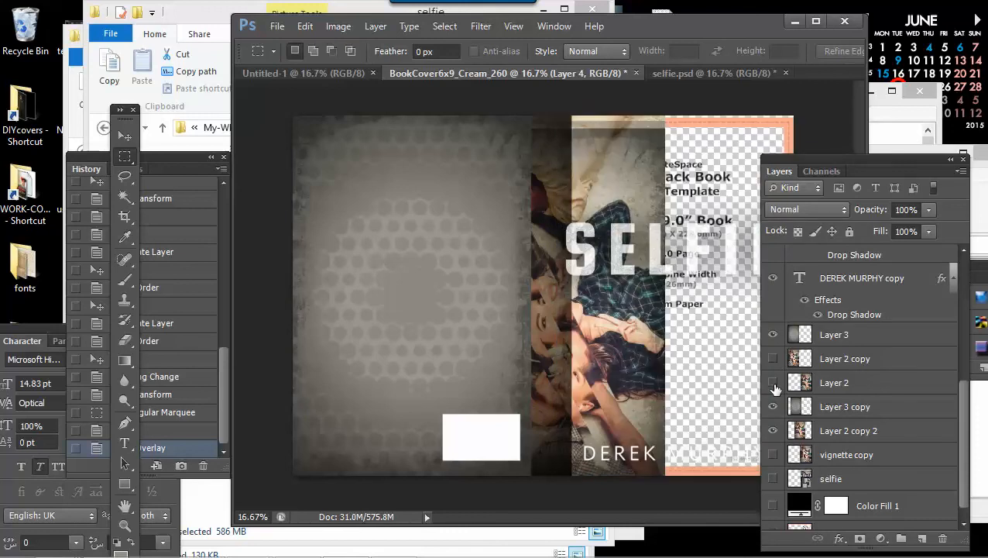
pyautogui.click(773, 383)
pyautogui.click(773, 384)
pyautogui.click(820, 388)
pyautogui.scroll(5, 820, 358)
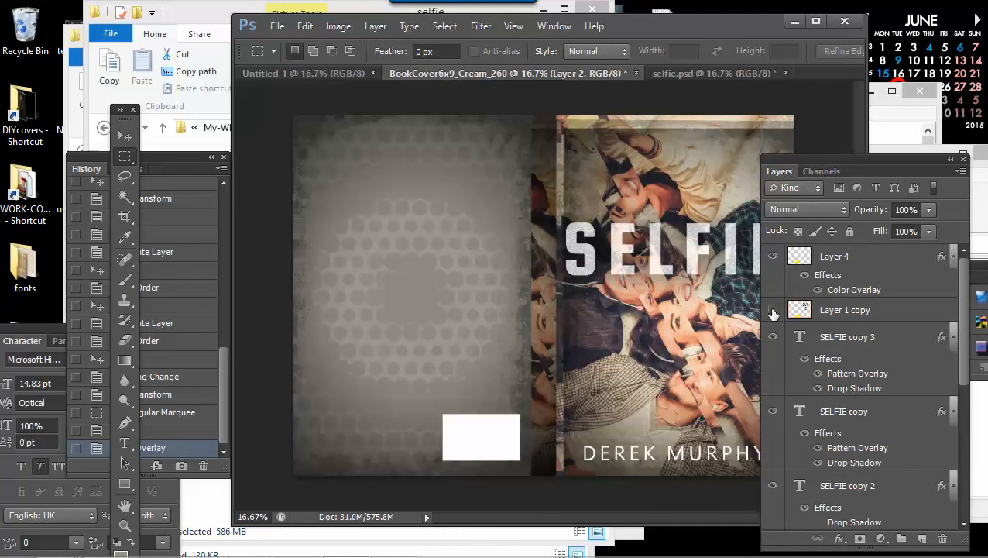
pyautogui.click(773, 312)
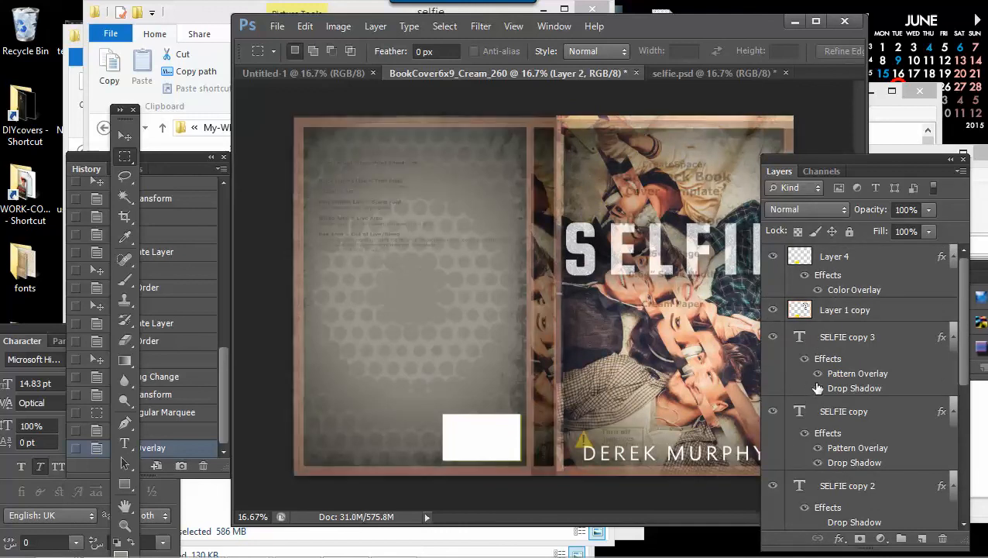
pyautogui.click(772, 310)
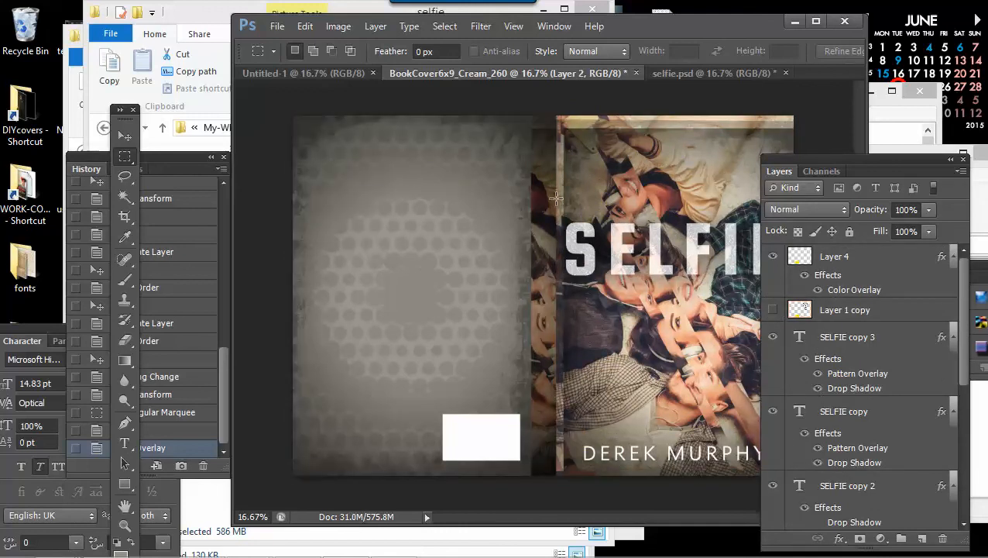
# Step: Show Layer 1 copy and enlarge the front photo on Layer 2 to 103.88% width, extending it up and toward the spine
pyautogui.scroll(-3, 790, 371)
pyautogui.scroll(3, 778, 383)
pyautogui.click(773, 309)
pyautogui.scroll(-5, 823, 364)
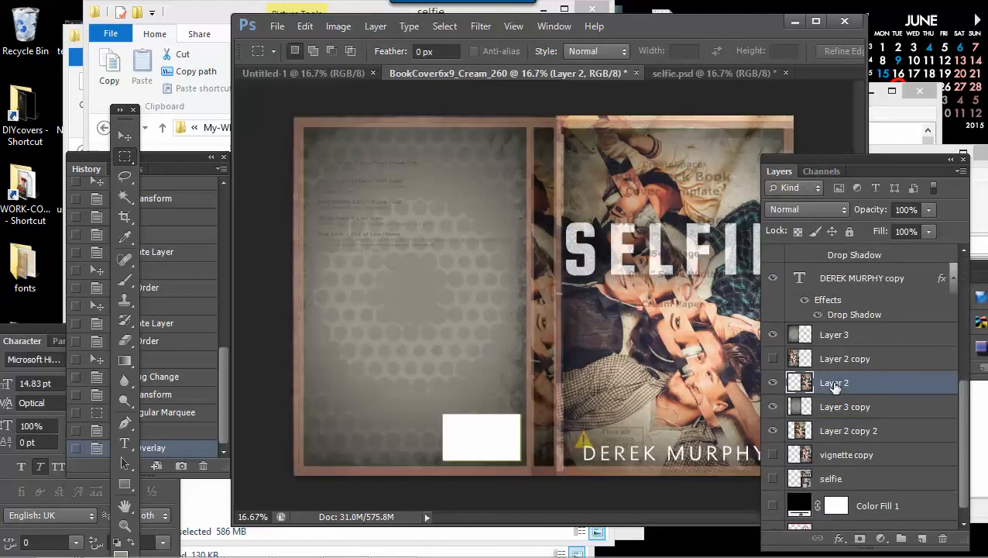
pyautogui.click(305, 25)
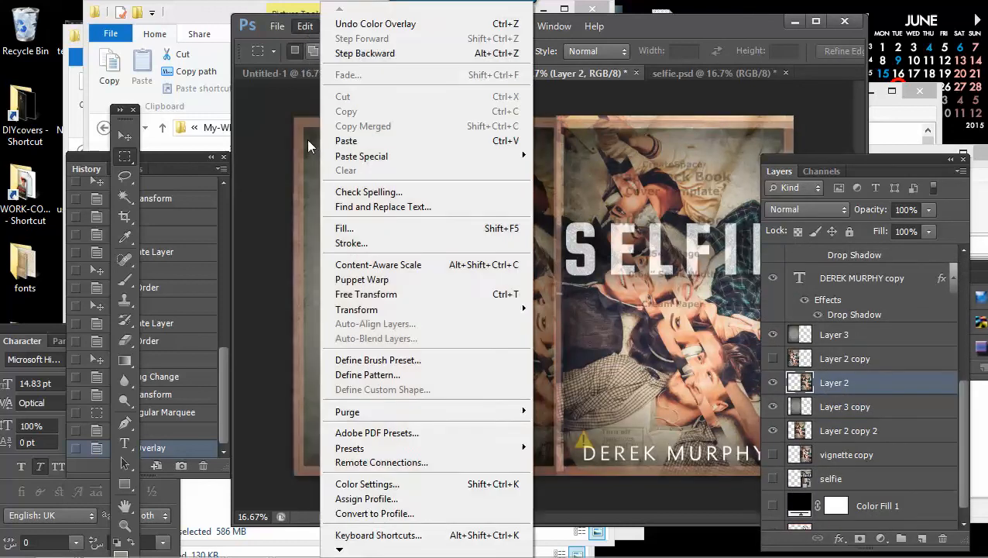
pyautogui.click(363, 295)
pyautogui.moveTo(542, 105); pyautogui.dragTo(536, 101)
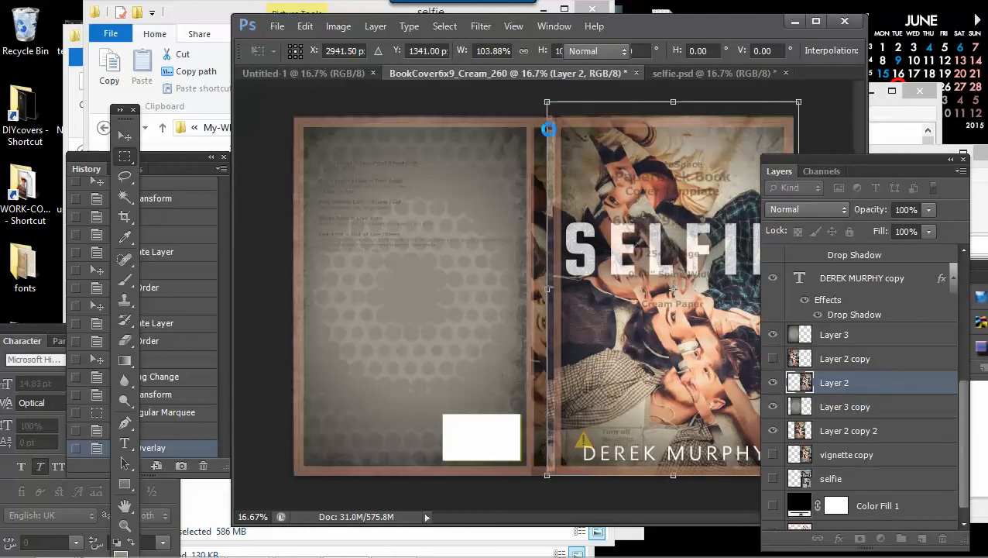
pyautogui.press('Return')
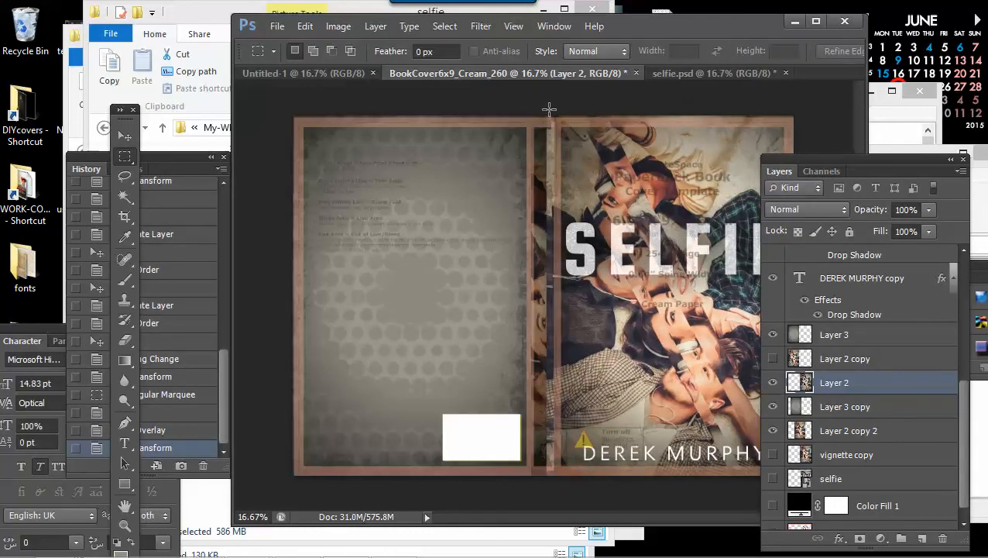
# Step: Erase the strip of Layer 2 that overlaps the spine within a rectangular selection ending at the front cover's edge, and deselect
pyautogui.moveTo(555, 111); pyautogui.dragTo(470, 468)
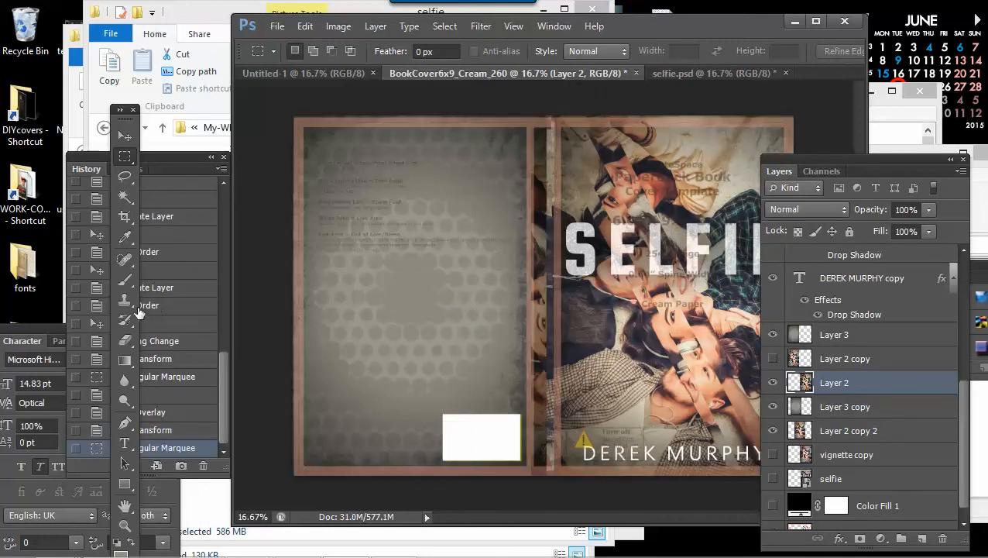
pyautogui.press('e')
pyautogui.moveTo(544, 411)
pyautogui.mouseDown()
pyautogui.moveTo(555, 256)
pyautogui.moveTo(550, 339)
pyautogui.moveTo(538, 146)
pyautogui.moveTo(560, 197)
pyautogui.moveTo(548, 114)
pyautogui.moveTo(554, 159)
pyautogui.moveTo(550, 117)
pyautogui.mouseUp()
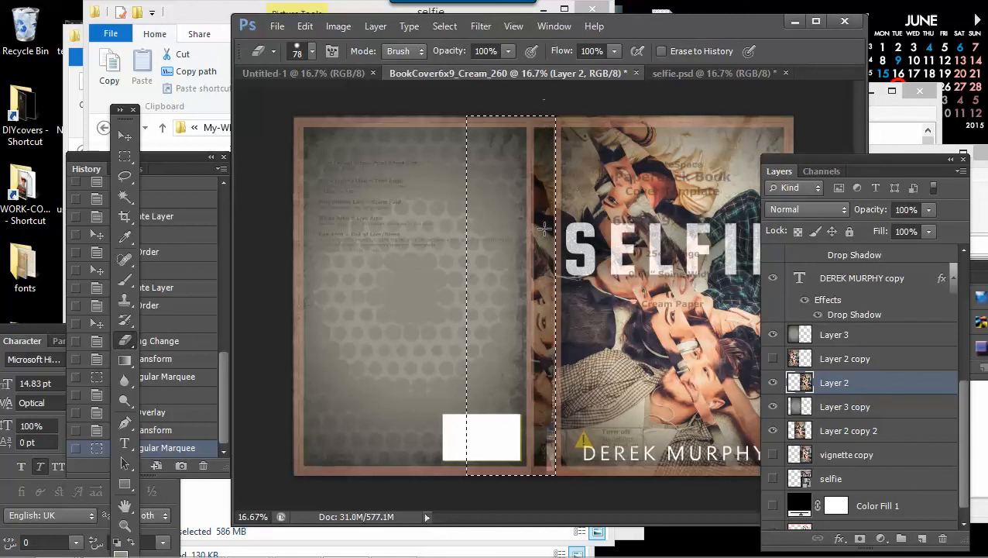
pyautogui.moveTo(564, 343)
pyautogui.mouseDown()
pyautogui.moveTo(551, 466)
pyautogui.moveTo(538, 339)
pyautogui.mouseUp()
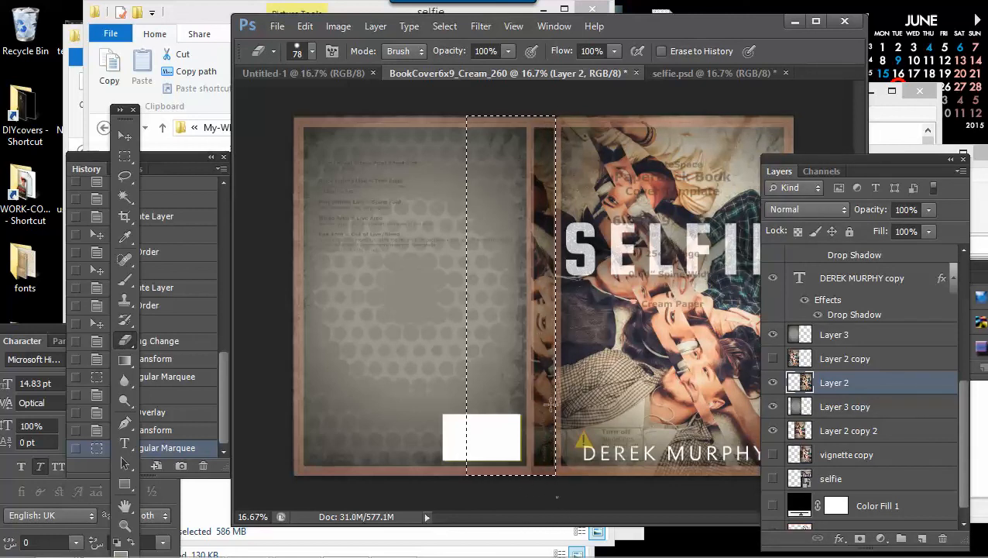
pyautogui.click(125, 156)
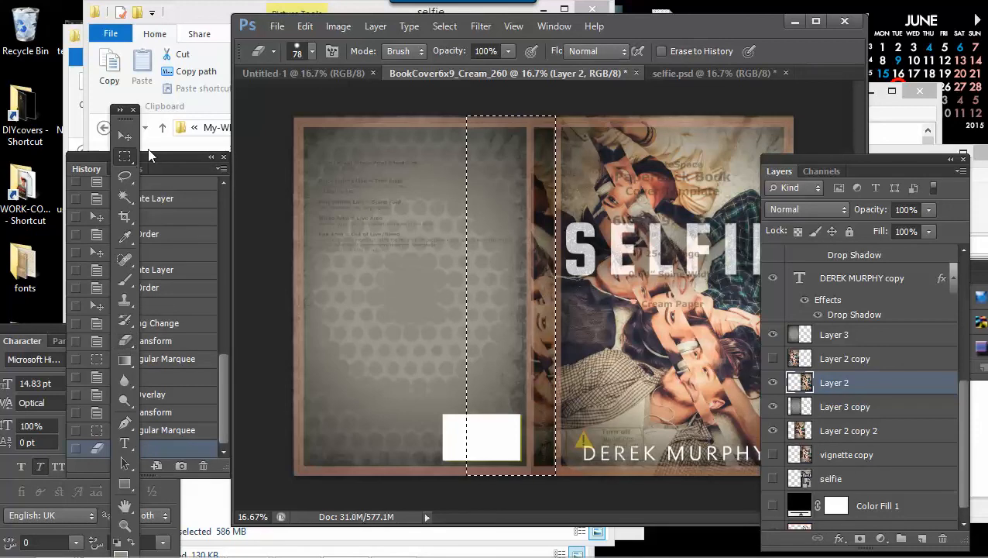
pyautogui.click(311, 95)
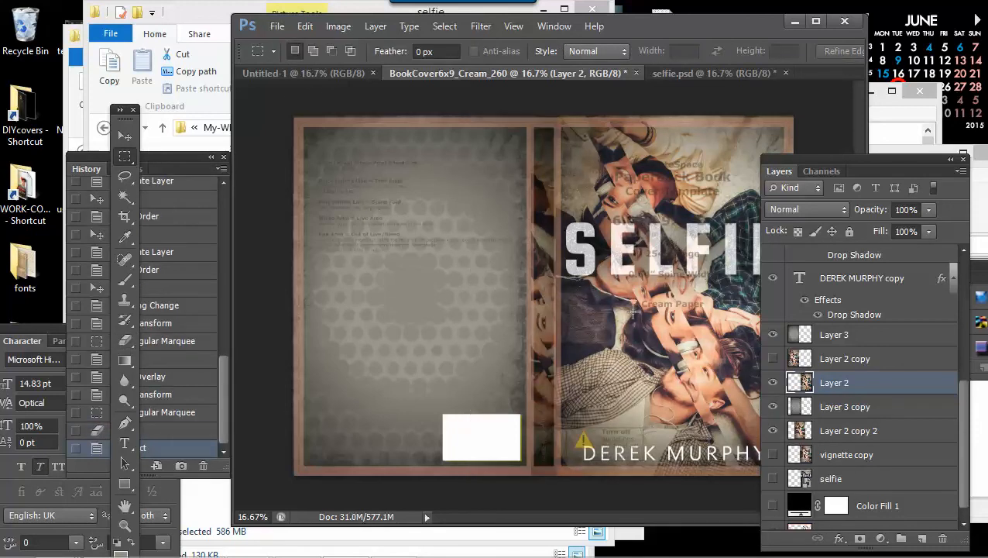
# Step: Duplicate the three SELFIE title layers and the author name layer together
pyautogui.scroll(5, 825, 346)
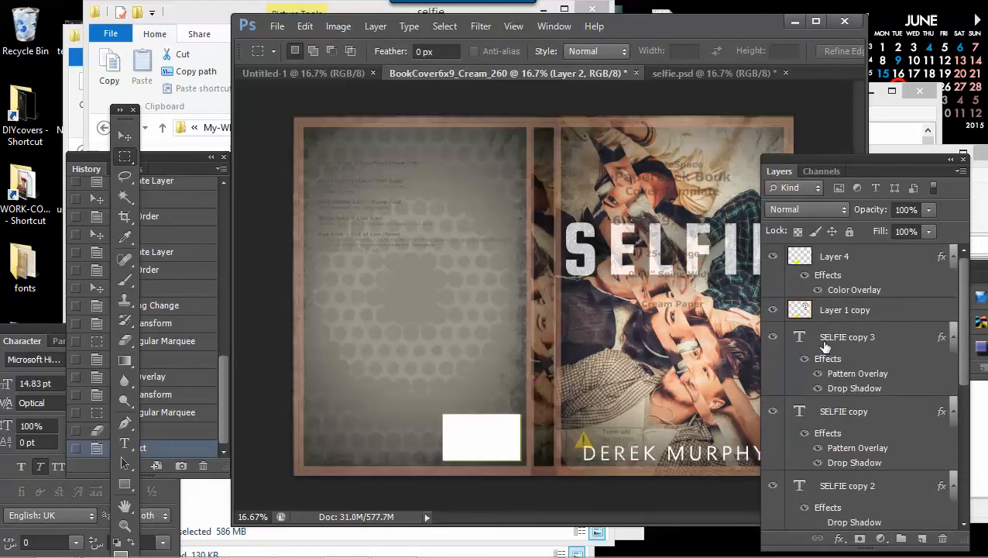
pyautogui.click(823, 372)
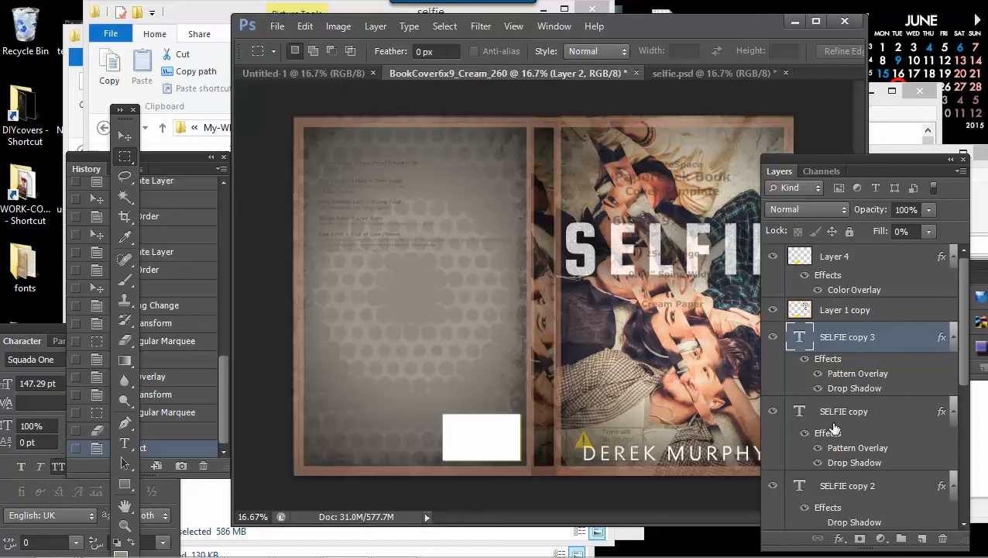
pyautogui.click(834, 428)
pyautogui.scroll(-3, 833, 428)
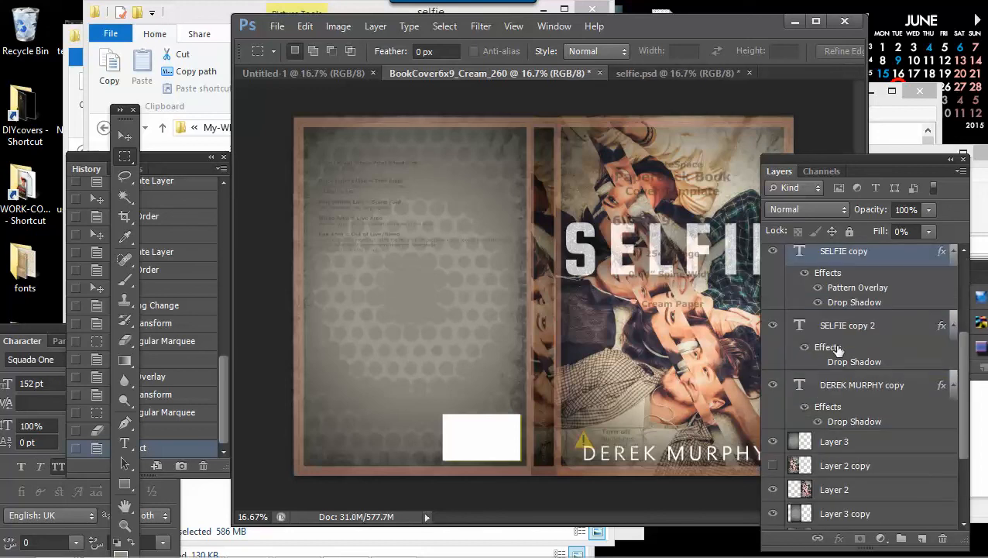
pyautogui.keyDown('ctrl'); pyautogui.click(839, 381); pyautogui.keyUp('ctrl')
pyautogui.keyDown('ctrl'); pyautogui.click(830, 331); pyautogui.keyUp('ctrl')
pyautogui.rightClick(831, 332)
pyautogui.click(685, 133)
pyautogui.click(636, 159)
# Step: Rotate the duplicated title and author name layers 90° clockwise
pyautogui.click(305, 27)
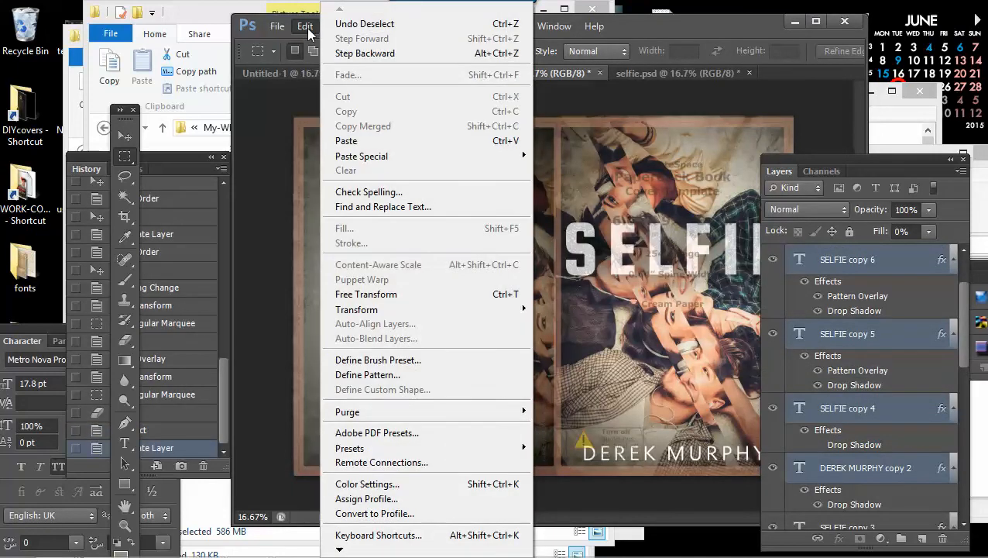
pyautogui.moveTo(408, 306)
pyautogui.click(569, 441)
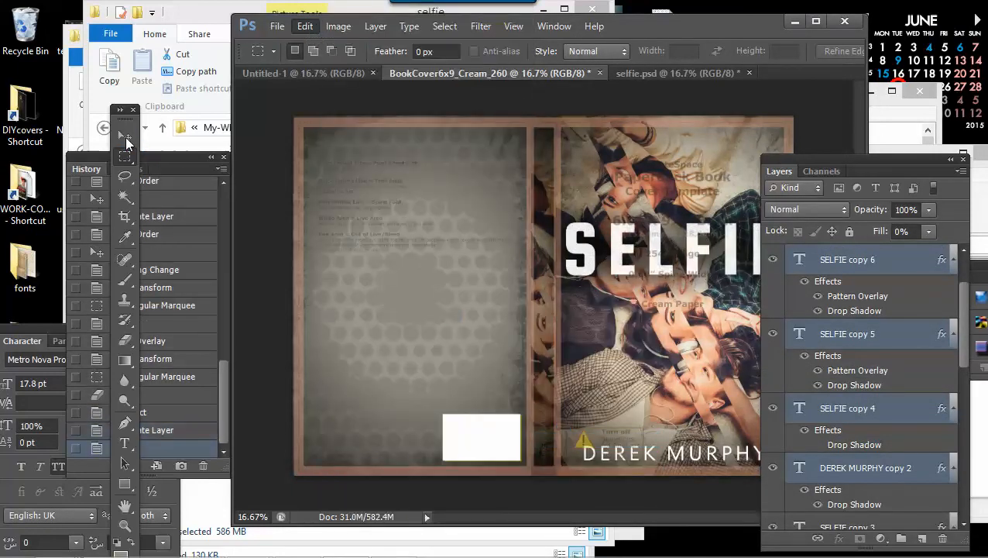
# Step: Move the rotated title and author name copies left, so the title overlaps the spine and the name sits on the back cover
pyautogui.click(126, 138)
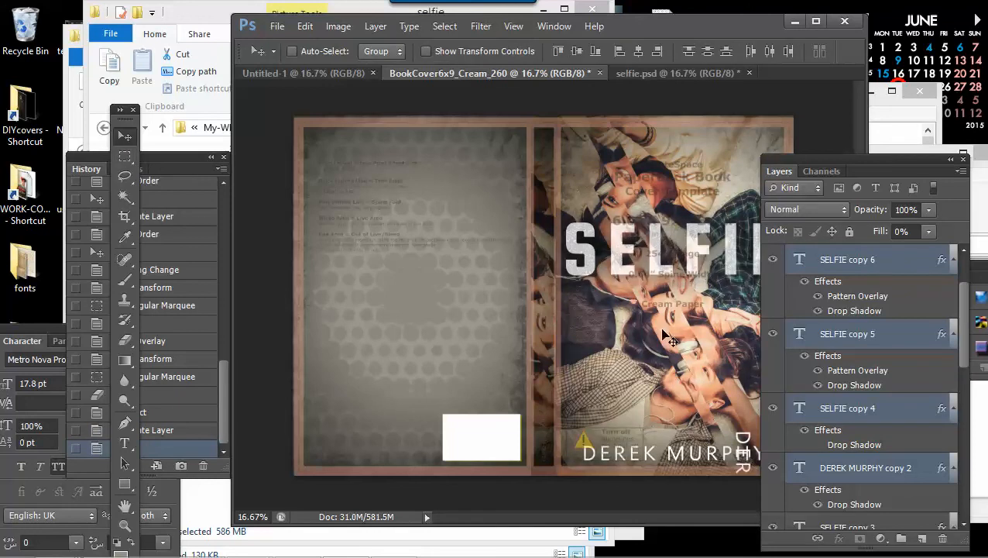
pyautogui.moveTo(345, 194); pyautogui.dragTo(341, 194)
pyautogui.moveTo(548, 316); pyautogui.dragTo(457, 190)
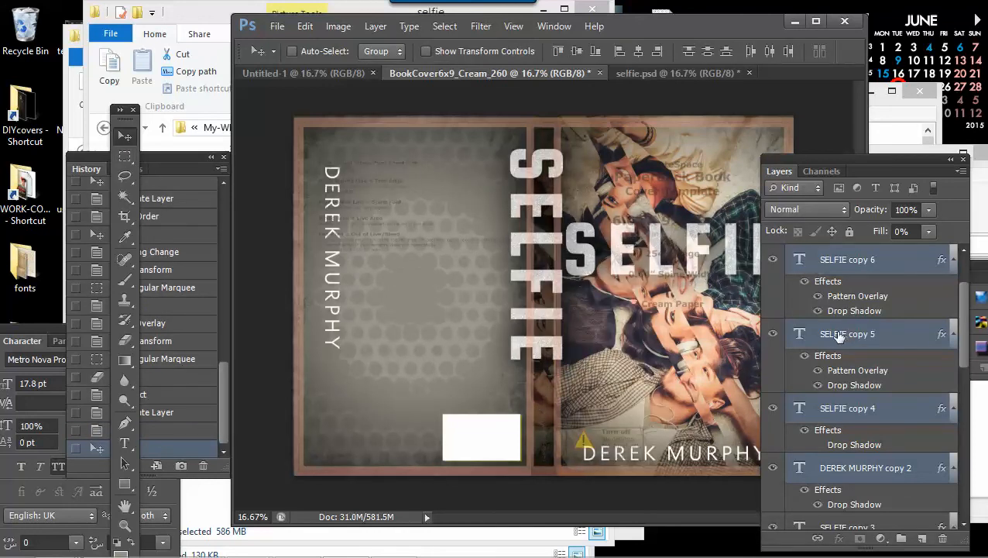
# Step: Scale the three rotated SELFIE title layers together to about 32.5% and place them on the upper part of the spine
pyautogui.click(846, 261)
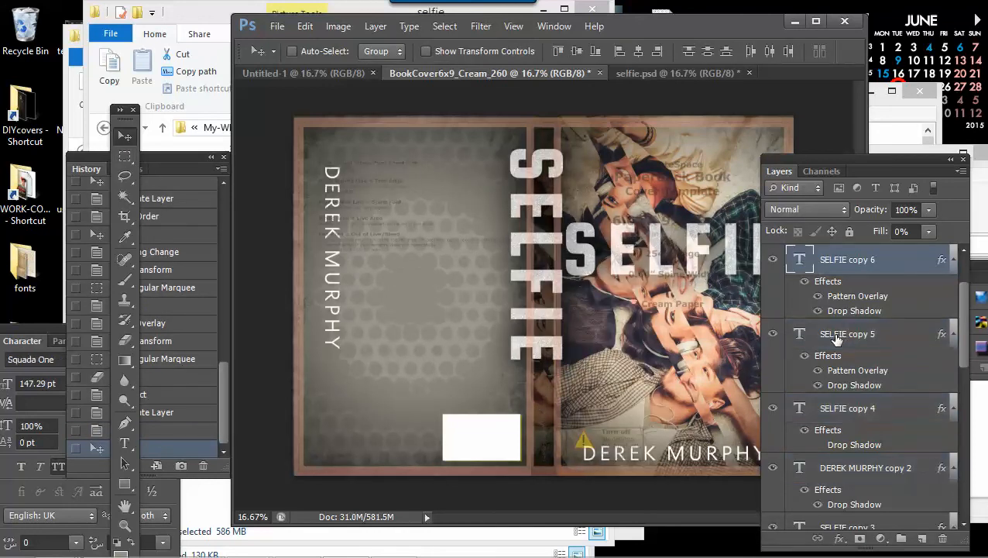
pyautogui.hotkey('alt', '[')
pyautogui.keyDown('shift'); pyautogui.click(840, 418); pyautogui.keyUp('shift')
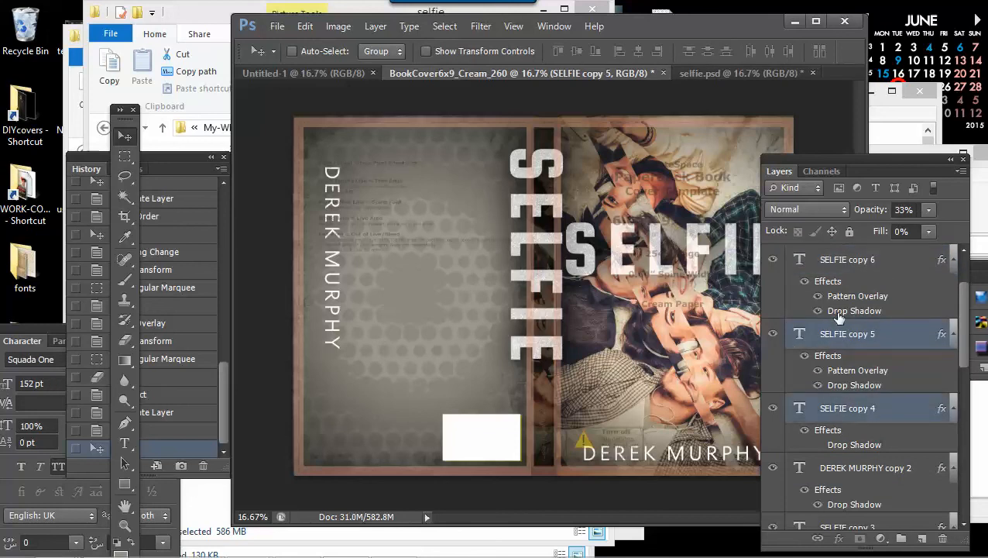
pyautogui.keyDown('shift'); pyautogui.click(809, 265); pyautogui.keyUp('shift')
pyautogui.click(301, 27)
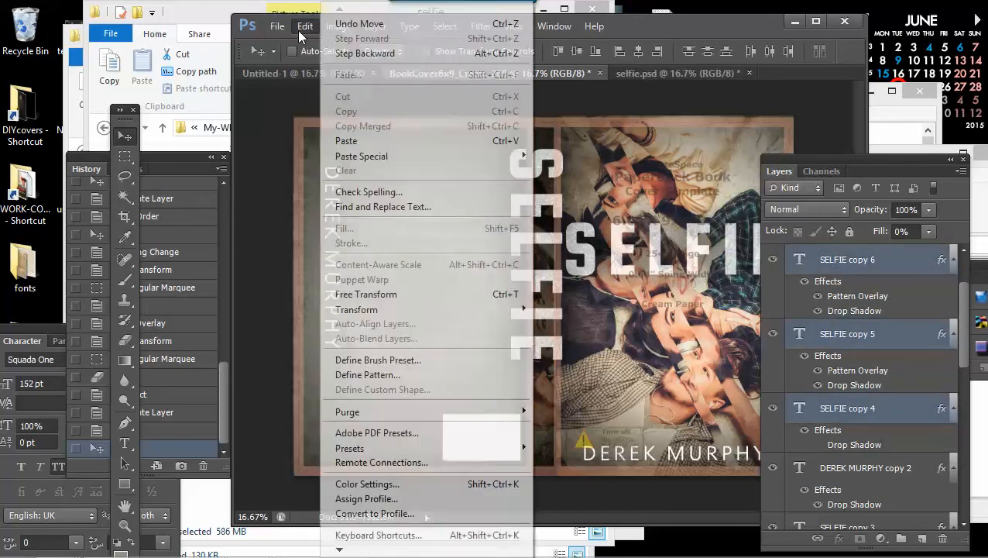
pyautogui.click(371, 300)
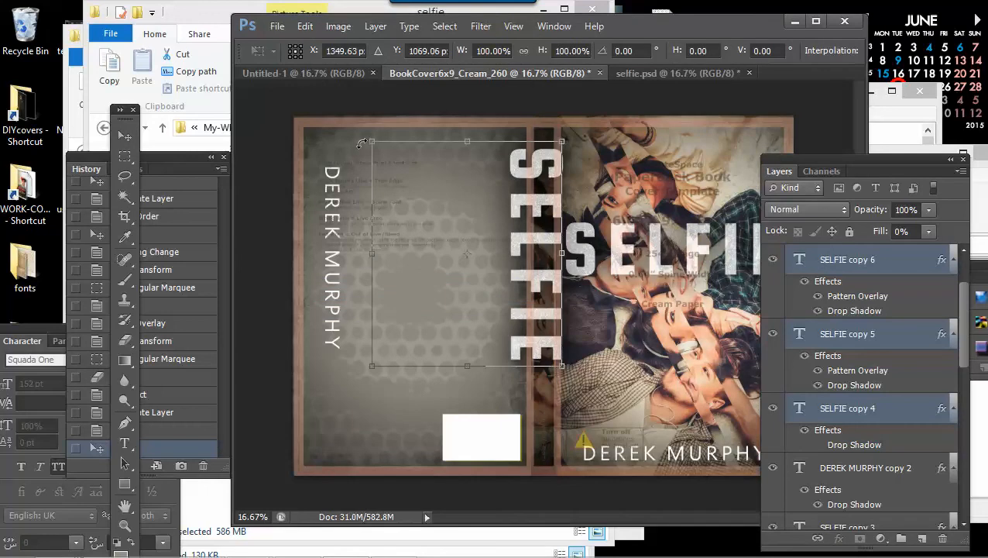
pyautogui.moveTo(372, 142); pyautogui.dragTo(479, 308)
pyautogui.press('Return')
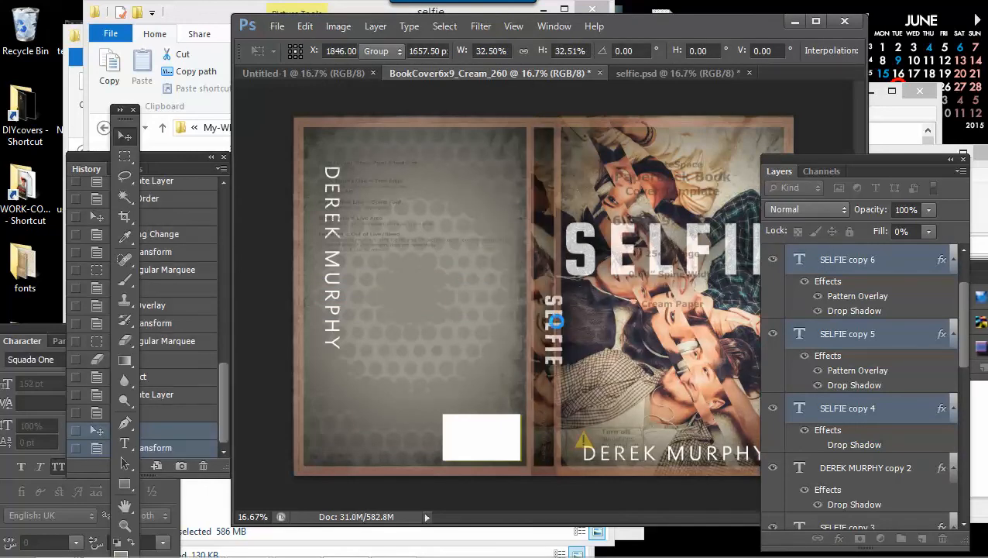
pyautogui.moveTo(558, 334); pyautogui.dragTo(546, 230)
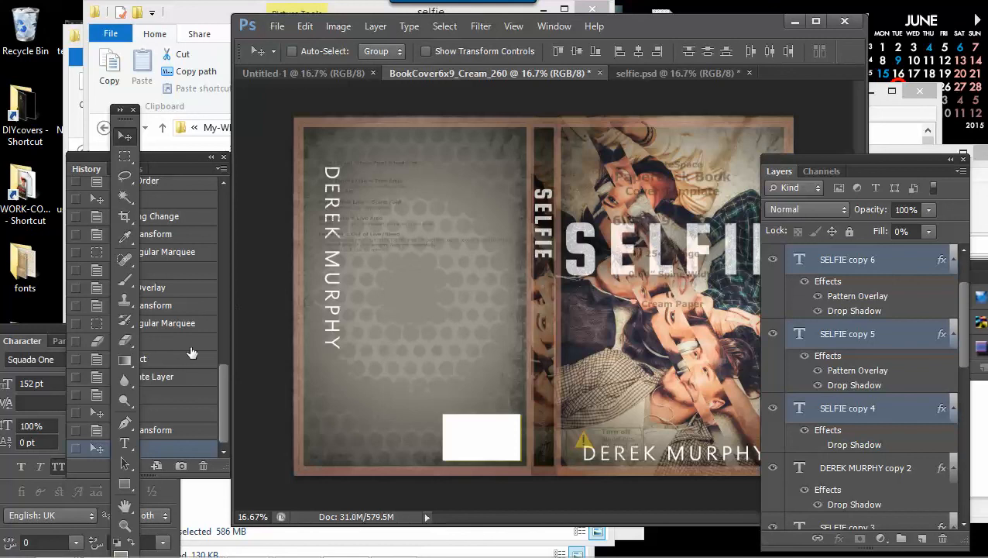
# Step: Set the tracking of the whole rotated author name text to 100
pyautogui.click(124, 443)
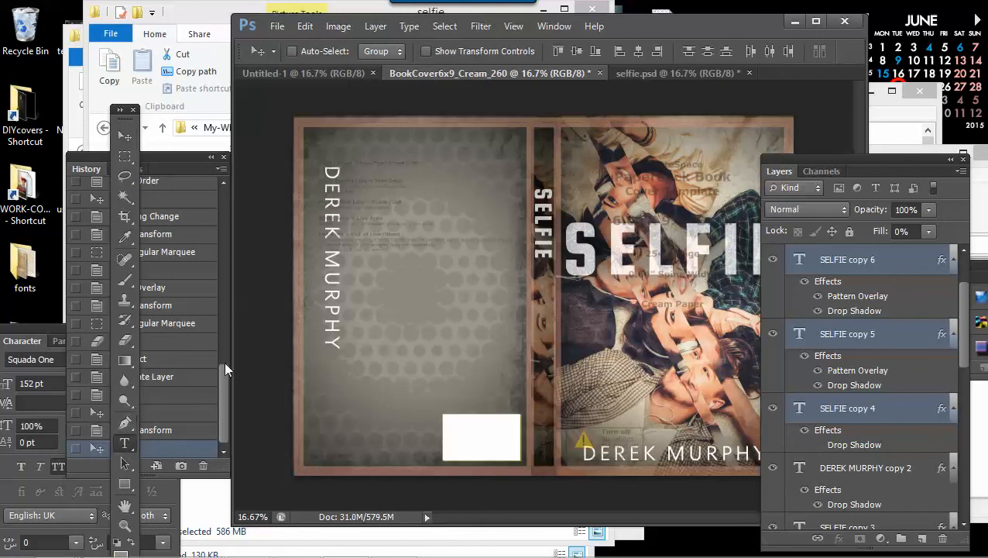
pyautogui.click(335, 296)
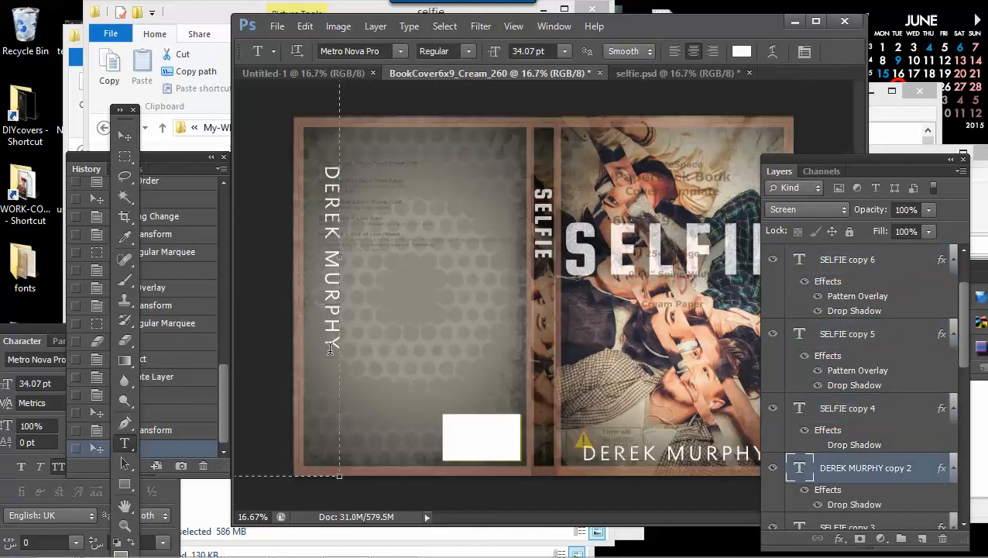
pyautogui.hotkey('ctrl', 'a')
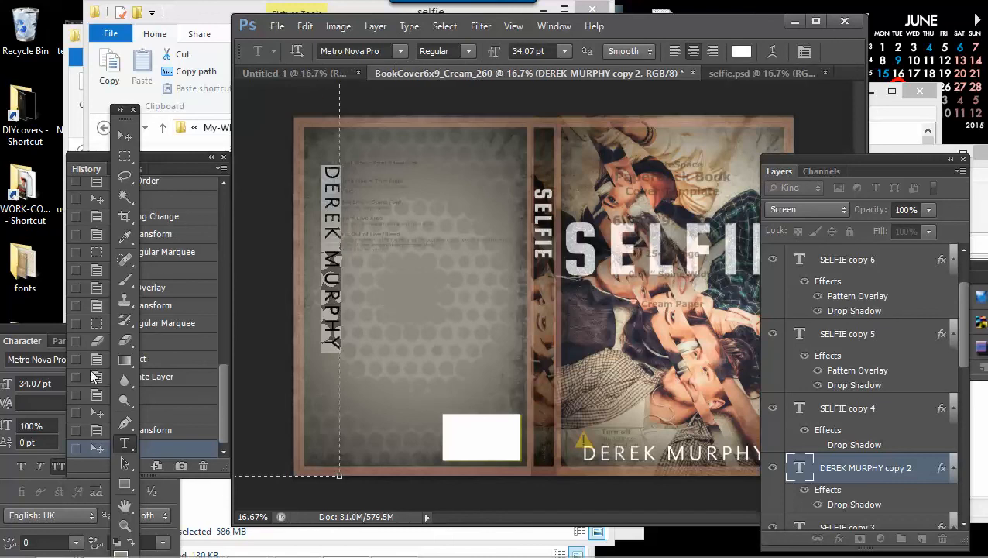
pyautogui.click(34, 346)
pyautogui.click(161, 402)
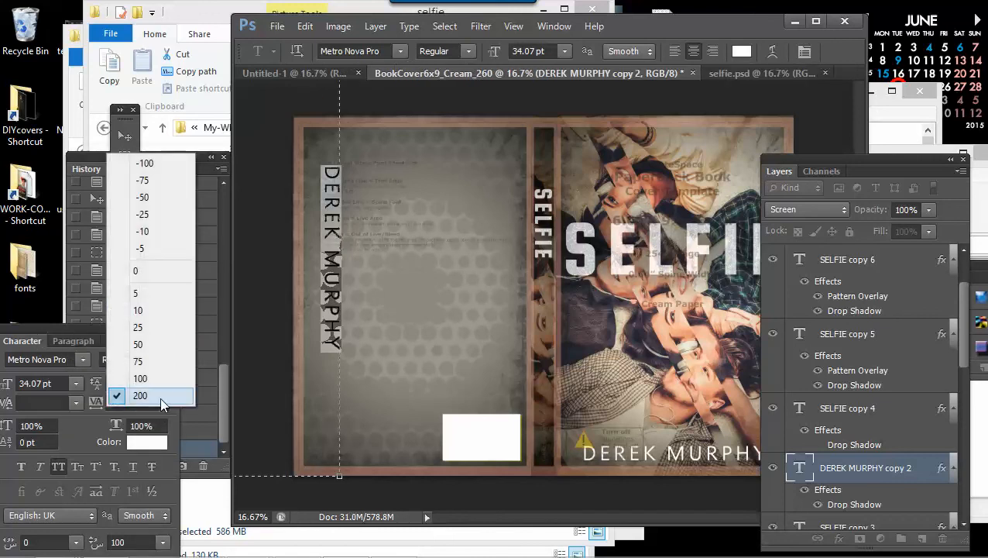
pyautogui.click(143, 378)
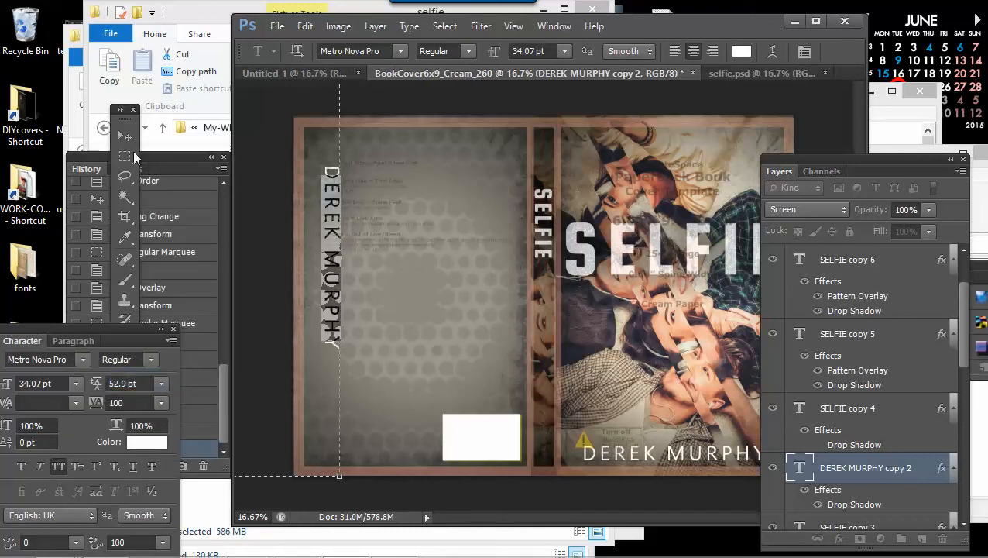
# Step: Move the rotated author name onto the lower part of the spine and scale it to about 79.5%
pyautogui.click(128, 137)
pyautogui.moveTo(335, 260); pyautogui.dragTo(547, 385)
pyautogui.click(305, 25)
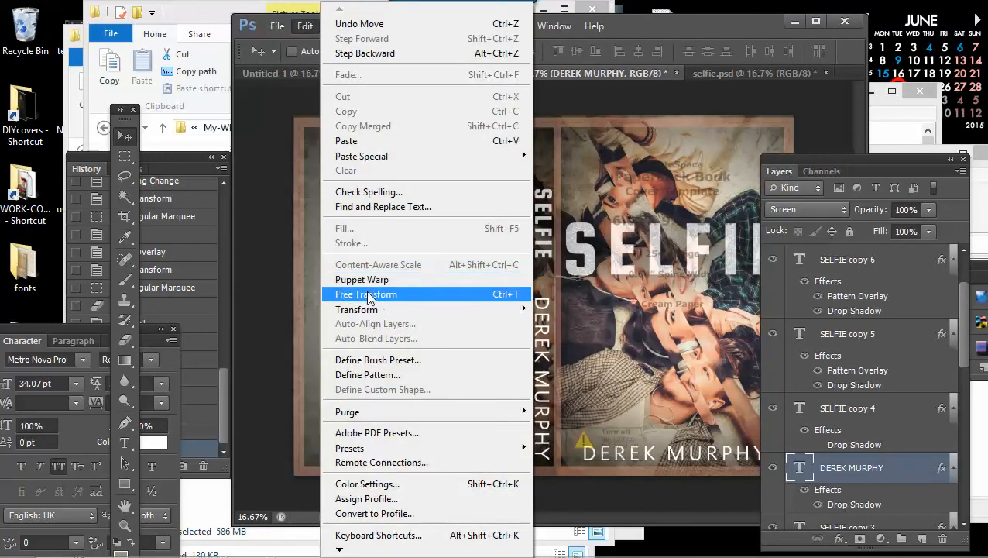
pyautogui.click(424, 287)
pyautogui.moveTo(550, 163); pyautogui.dragTo(476, 247)
pyautogui.moveTo(487, 366); pyautogui.dragTo(531, 346)
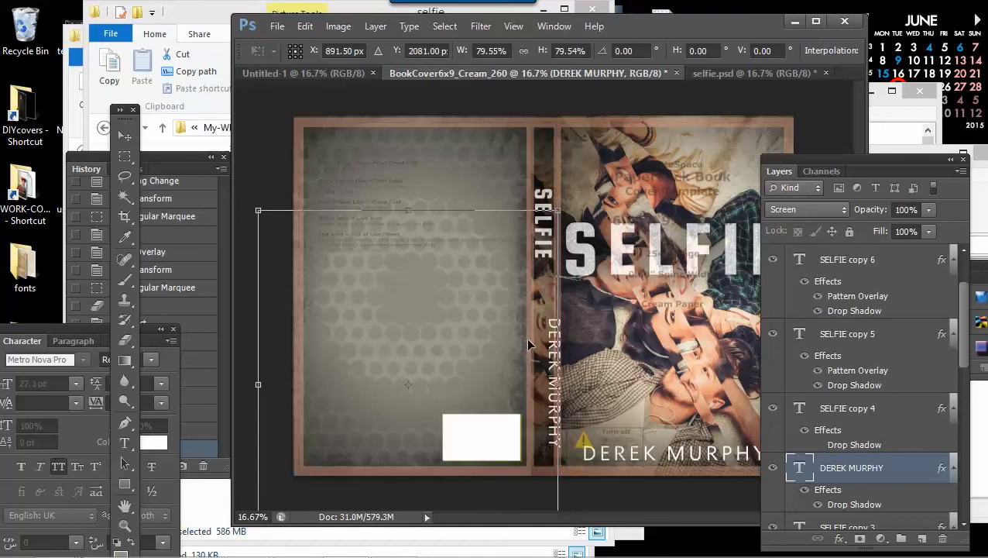
pyautogui.press('Return')
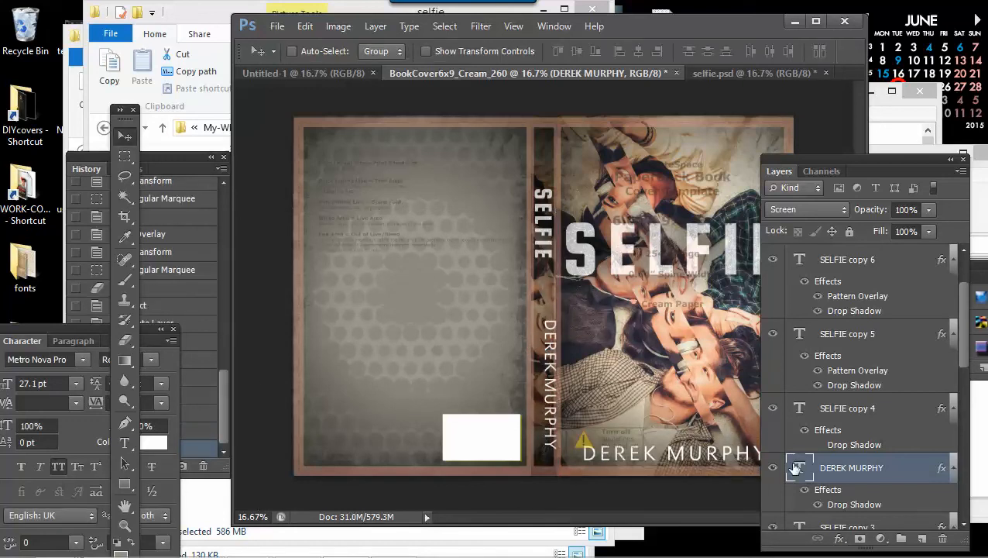
# Step: Try splitting the spine author name into two lines with 30 pt leading and lower it slightly
pyautogui.press('t')
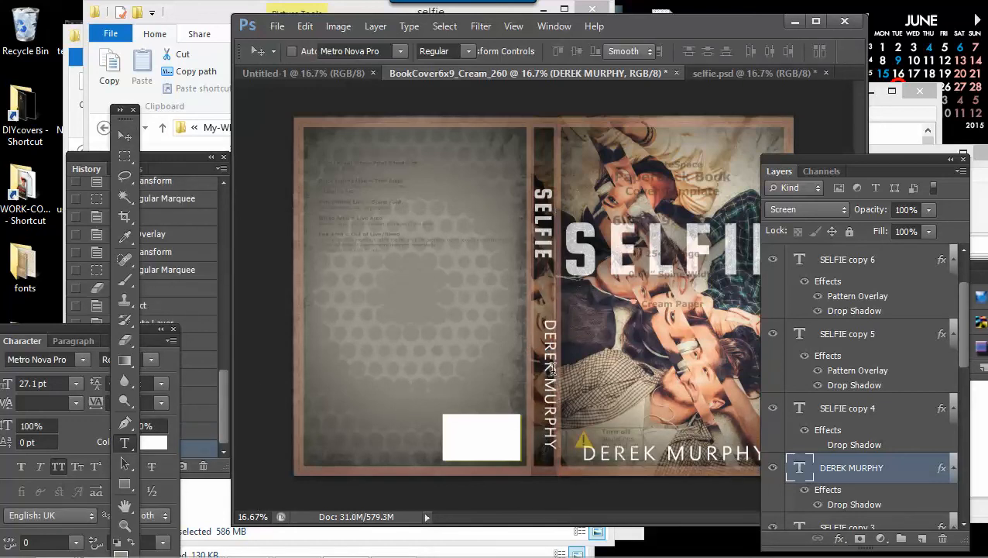
pyautogui.click(550, 370)
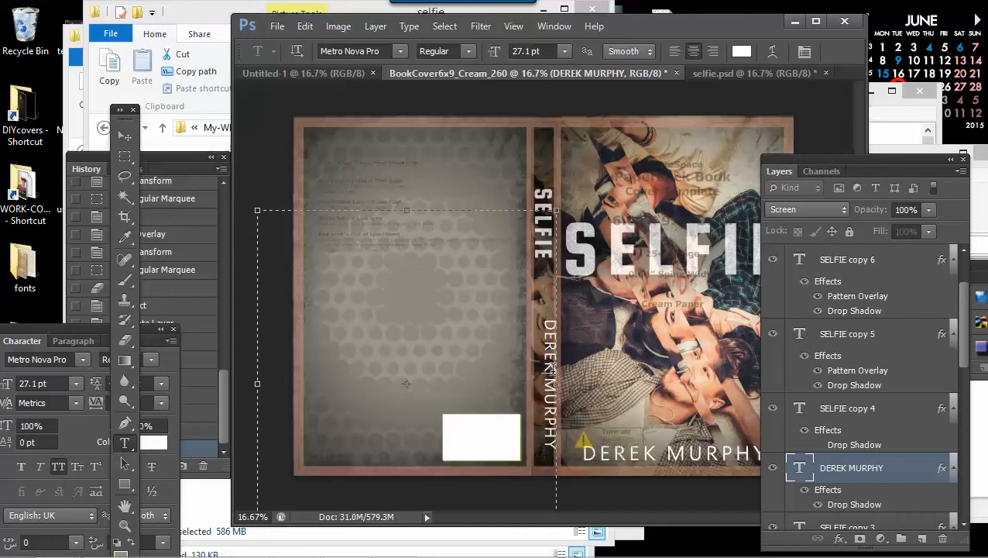
pyautogui.press('Return')
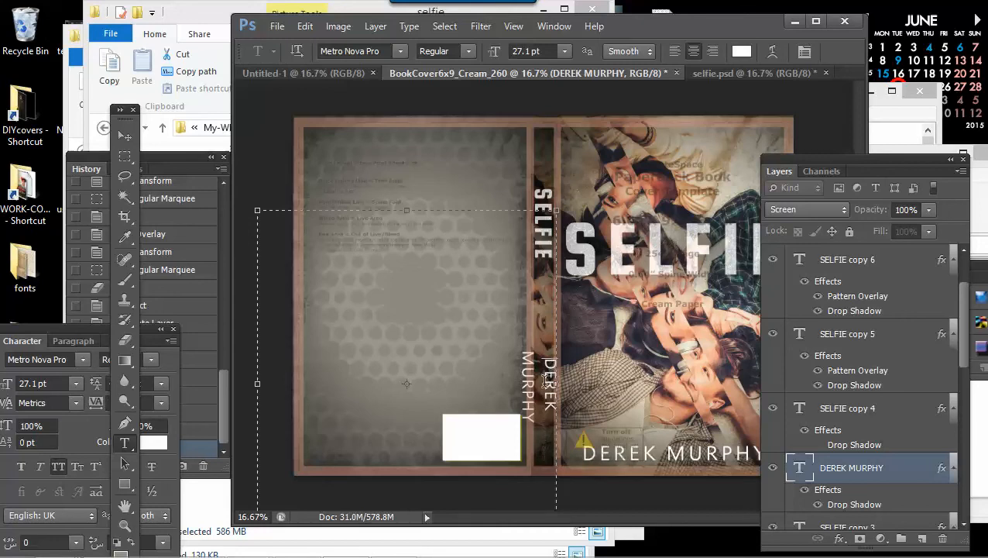
pyautogui.hotkey('ctrl', 'a')
pyautogui.click(163, 405)
pyautogui.click(164, 408)
pyautogui.click(161, 384)
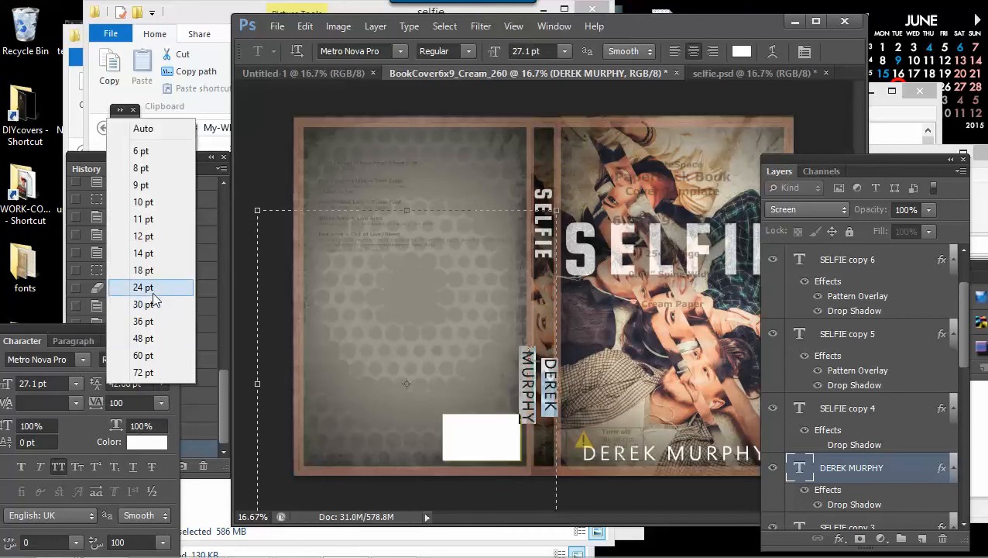
pyautogui.click(148, 304)
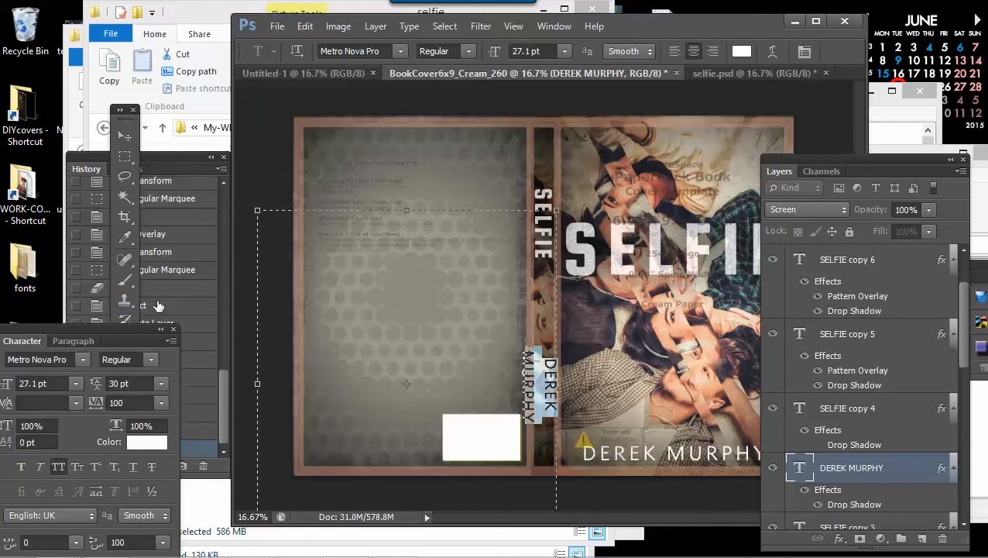
pyautogui.click(128, 142)
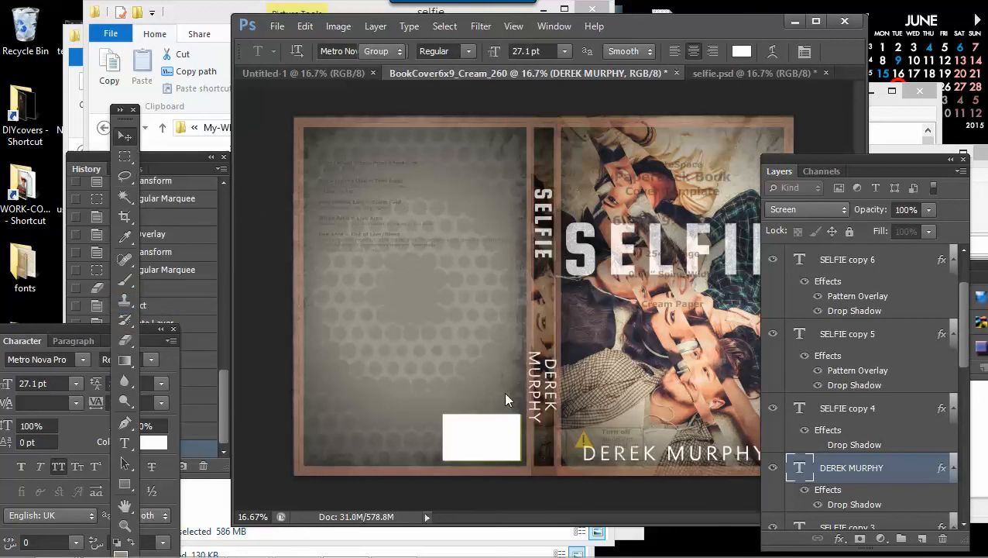
pyautogui.moveTo(550, 385); pyautogui.dragTo(550, 398)
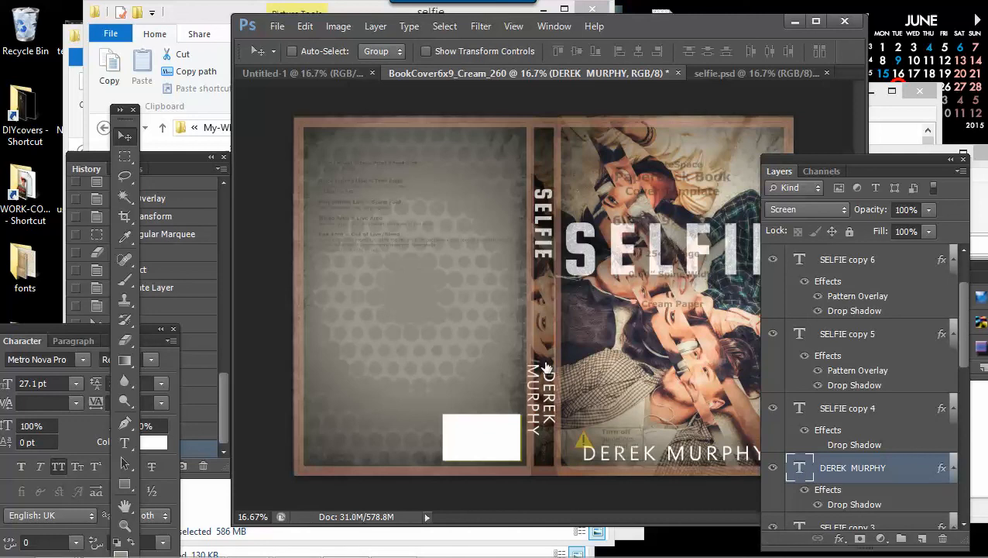
# Step: Rejoin the two parts of the spine author name on a single line
pyautogui.press('t')
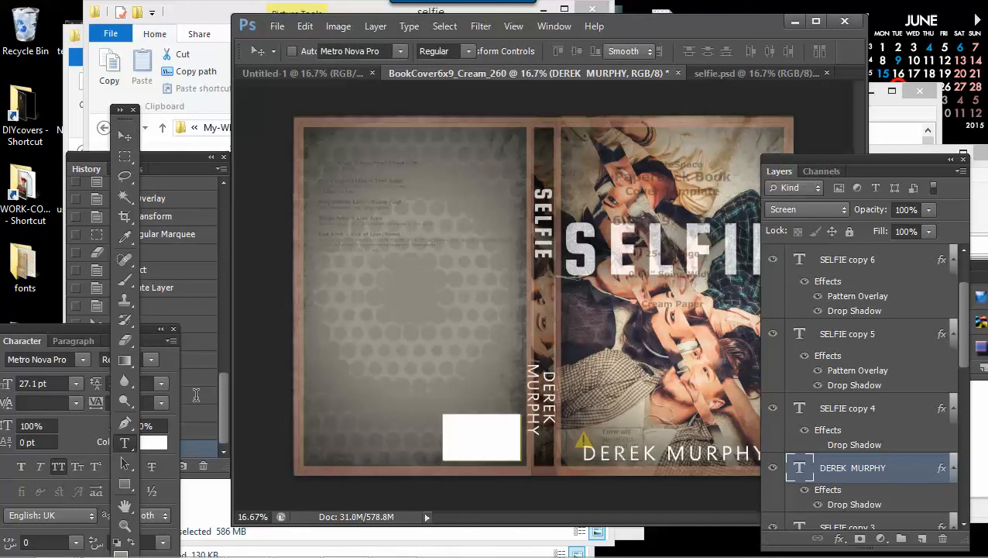
pyautogui.press('Return')
pyautogui.click(523, 355)
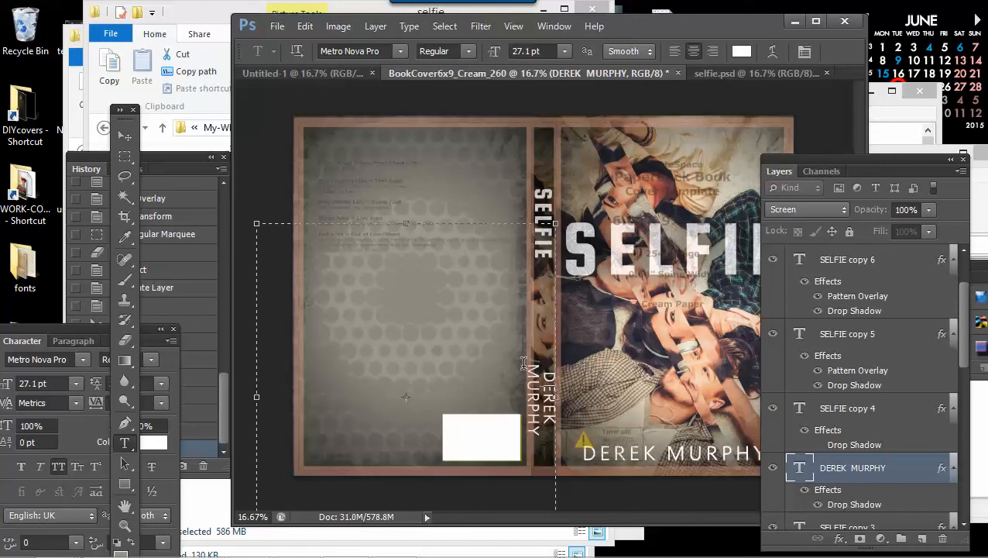
pyautogui.press('BackSpace')
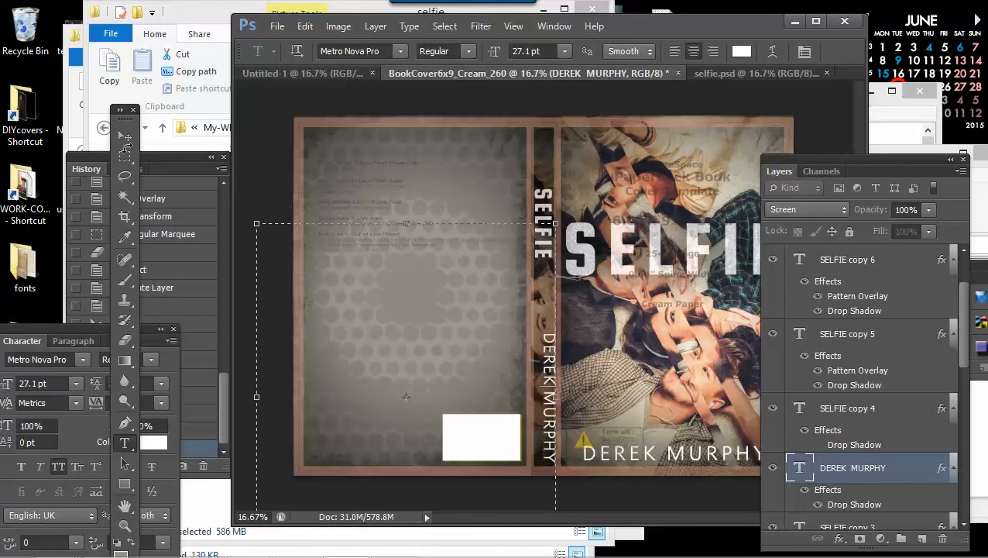
# Step: Move the author name up the spine to just below the small SELFIE title and centre it across the spine's width
pyautogui.click(125, 136)
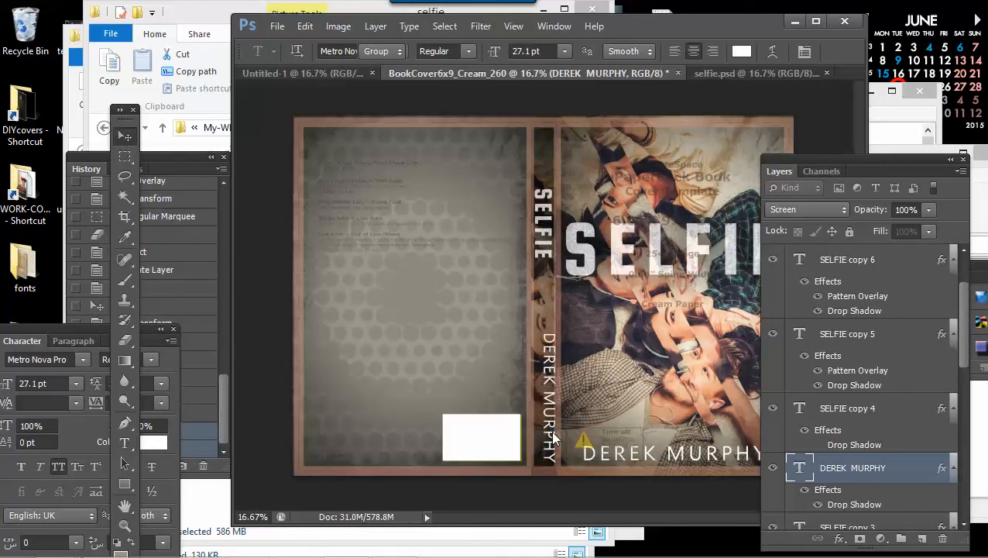
pyautogui.moveTo(547, 435); pyautogui.dragTo(542, 375)
pyautogui.press('Left')
pyautogui.press('Left')
pyautogui.press('Left')
pyautogui.press('Left')
pyautogui.press('Left')
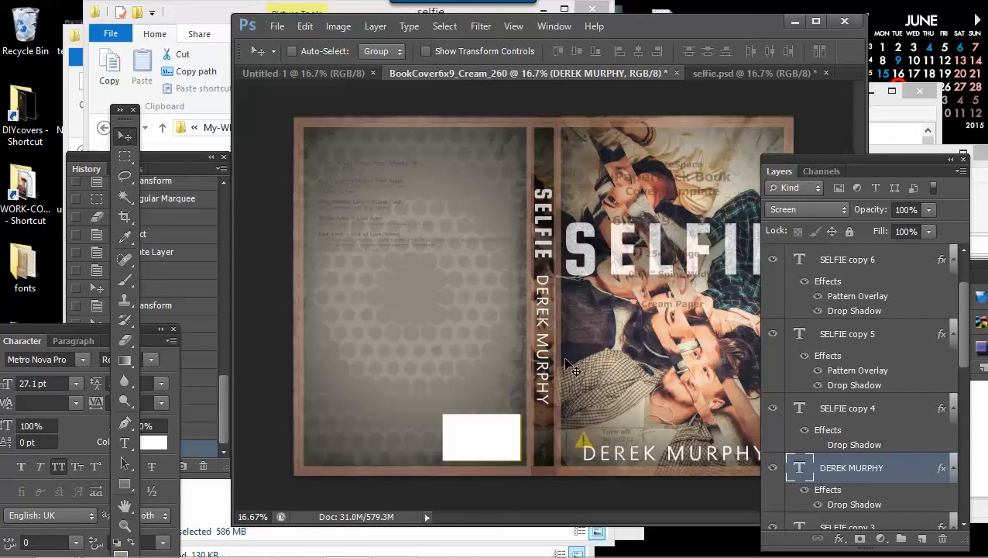
# Step: Lower the author name along the spine to leave a wider gap below the title, keeping it centred across the width
pyautogui.moveTo(551, 373); pyautogui.dragTo(547, 399)
pyautogui.press('Left')
pyautogui.press('Left')
pyautogui.press('Left')
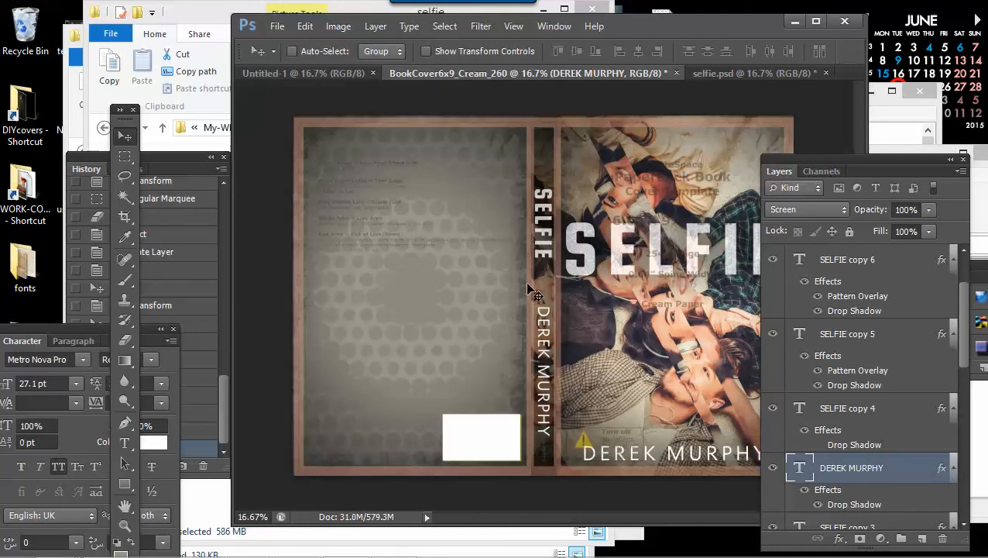
pyautogui.hotkey('shift', 'Down')
pyautogui.hotkey('shift', 'Down')
pyautogui.hotkey('shift', 'Down')
pyautogui.hotkey('shift', 'Down')
pyautogui.hotkey('shift', 'Down')
pyautogui.hotkey('shift', 'Down')
pyautogui.hotkey('shift', 'Down')
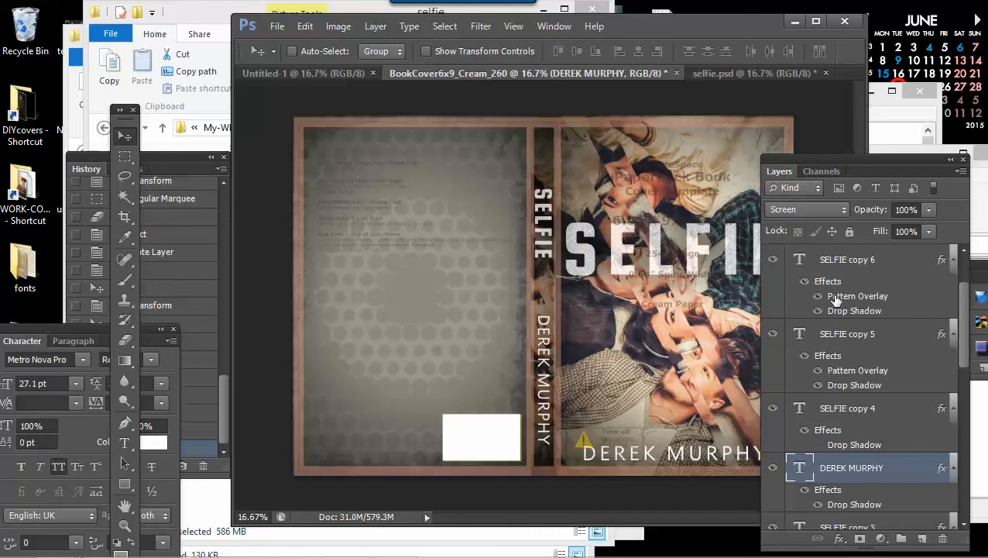
# Step: Select the three spine title layers SELFIE copy 4, 5 and 6 and nudge them slightly up the spine
pyautogui.hotkey('alt', ']')
pyautogui.click(836, 267)
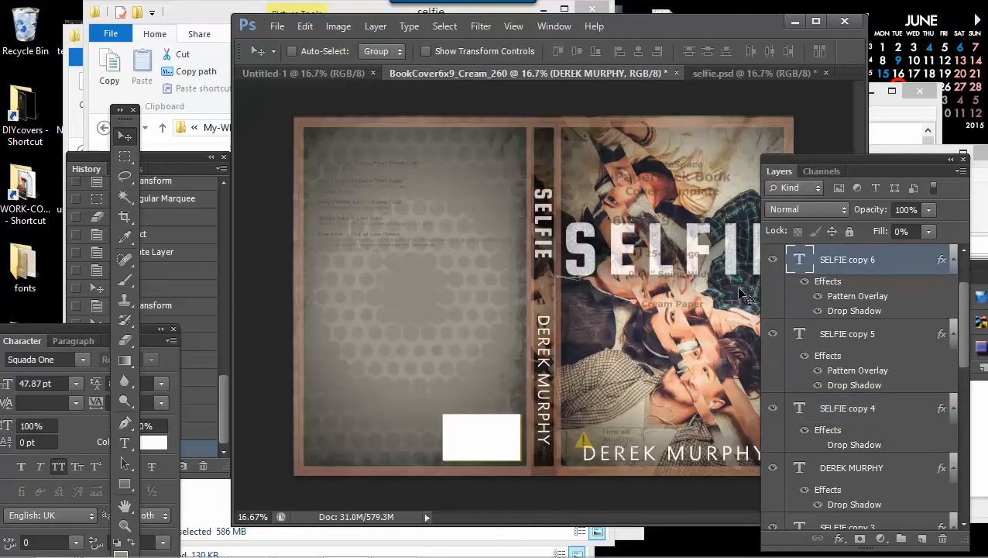
pyautogui.keyDown('shift'); pyautogui.click(841, 346); pyautogui.keyUp('shift')
pyautogui.keyDown('shift'); pyautogui.click(843, 411); pyautogui.keyUp('shift')
pyautogui.hotkey('shift', 'Up')
pyautogui.hotkey('shift', 'Up')
pyautogui.hotkey('shift', 'Up')
pyautogui.hotkey('shift', 'Up')
pyautogui.hotkey('shift', 'Up')
pyautogui.hotkey('shift', 'Up')
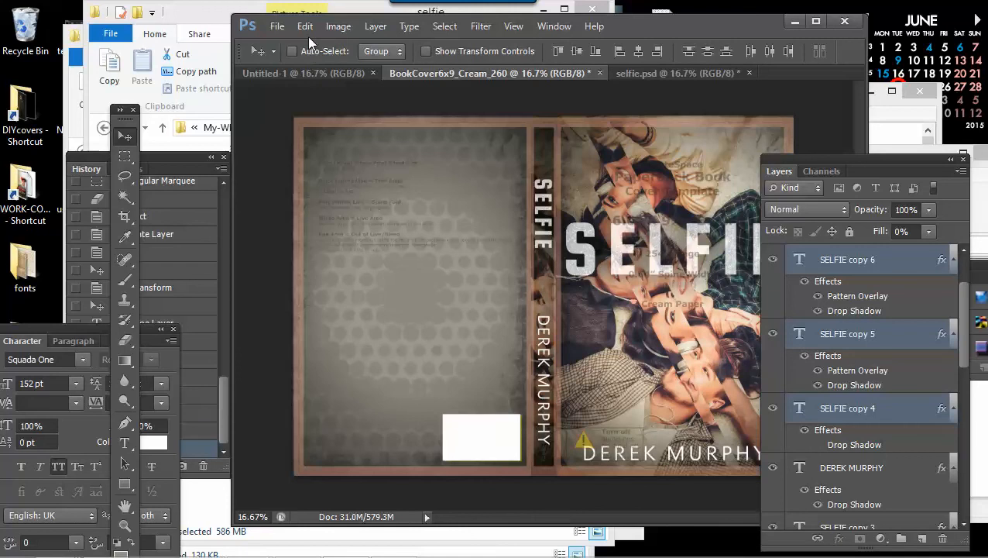
# Step: Stretch the spine title layers lengthwise to 133.86% height, keeping their width at 100%
pyautogui.click(305, 26)
pyautogui.click(387, 291)
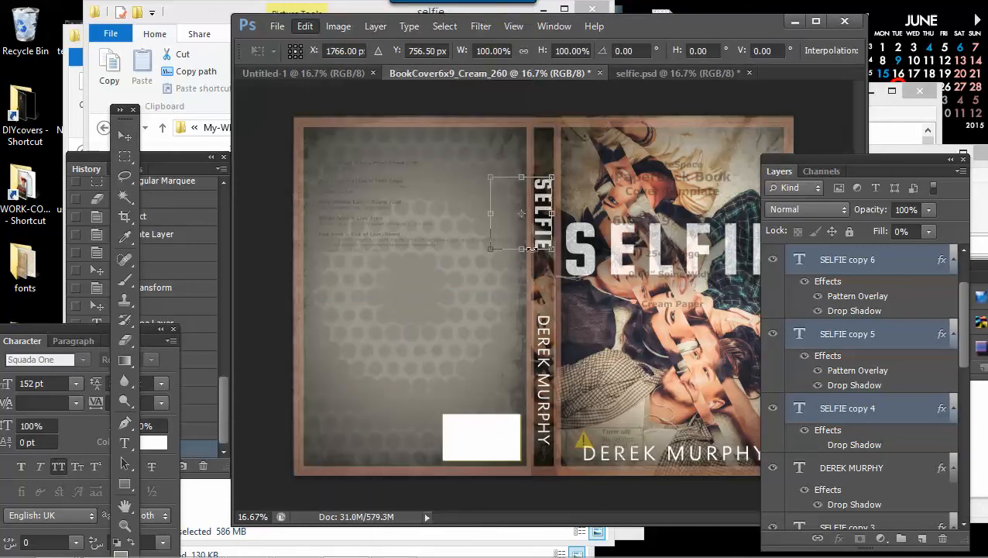
pyautogui.moveTo(521, 249); pyautogui.dragTo(522, 273)
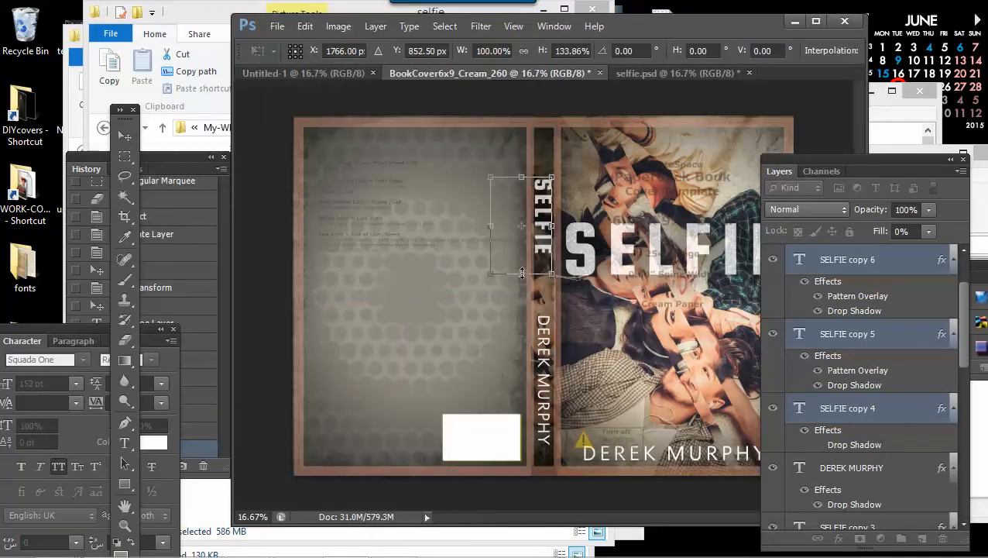
pyautogui.press('Return')
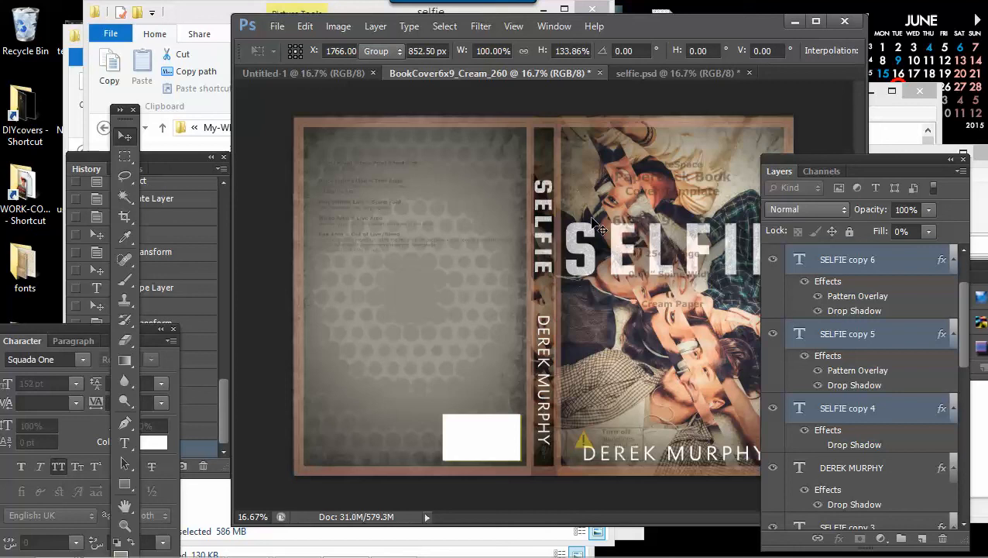
# Step: Nudge the stretched SELFIE spine title layers up toward the top of the spine and accept the transform
pyautogui.hotkey('shift', 'Up')
pyautogui.hotkey('shift', 'Up')
pyautogui.hotkey('shift', 'Up')
pyautogui.hotkey('shift', 'Up')
pyautogui.hotkey('shift', 'Up')
pyautogui.hotkey('shift', 'Up')
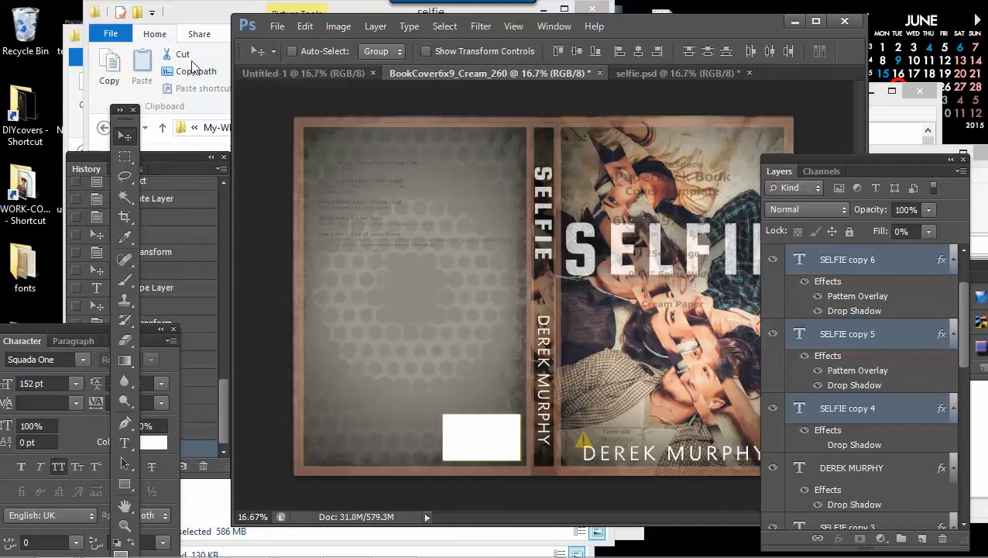
# Step: Check the selfie image folder, switch to Chrome and run a Google search for "grunge background" in a new tab
pyautogui.click(193, 23)
pyautogui.scroll(2, 359, 291)
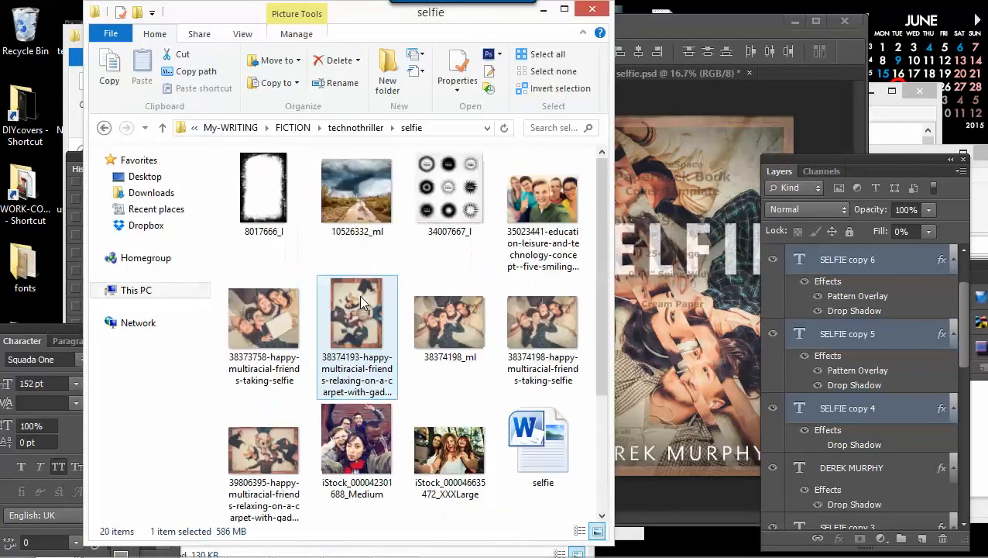
pyautogui.scroll(-2, 299, 370)
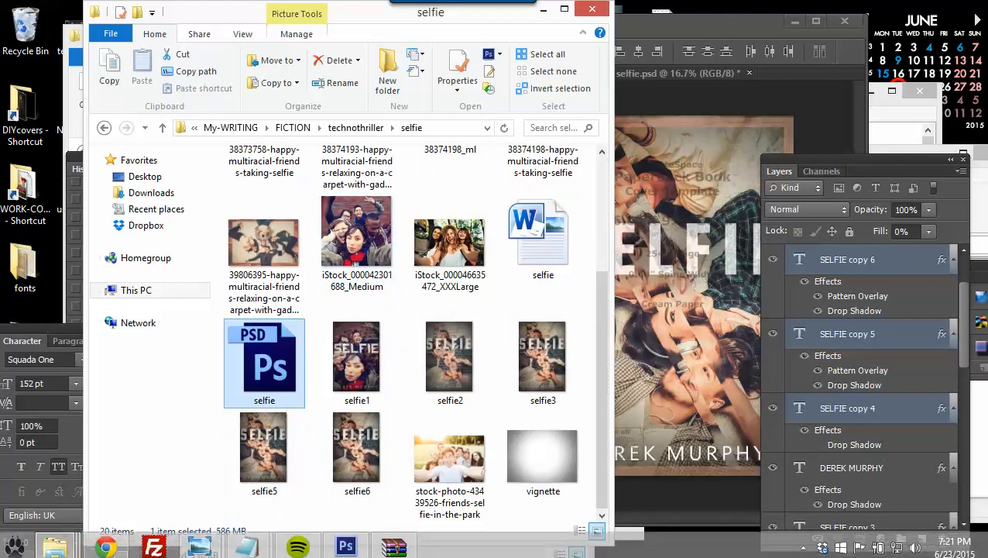
pyautogui.click(106, 542)
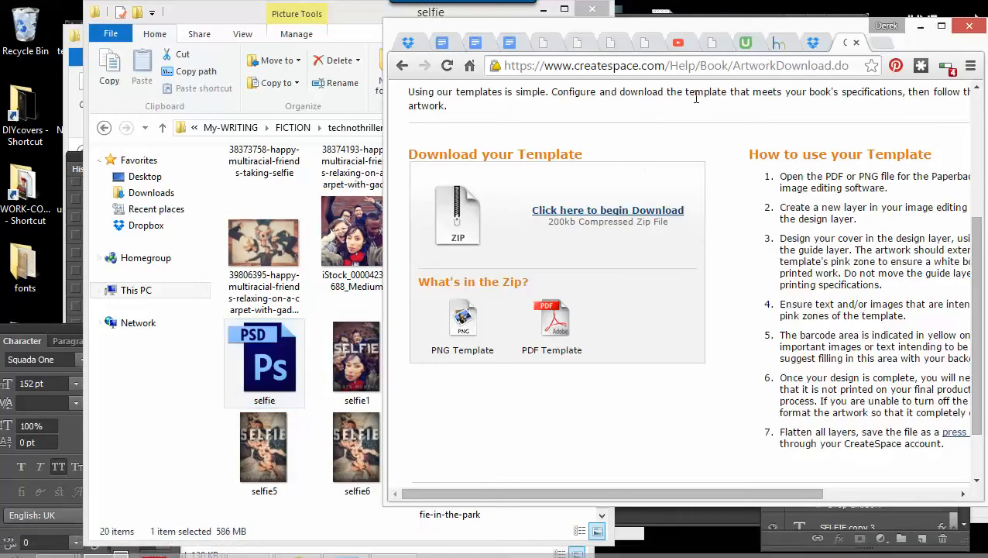
pyautogui.click(881, 44)
pyautogui.write('GRU')
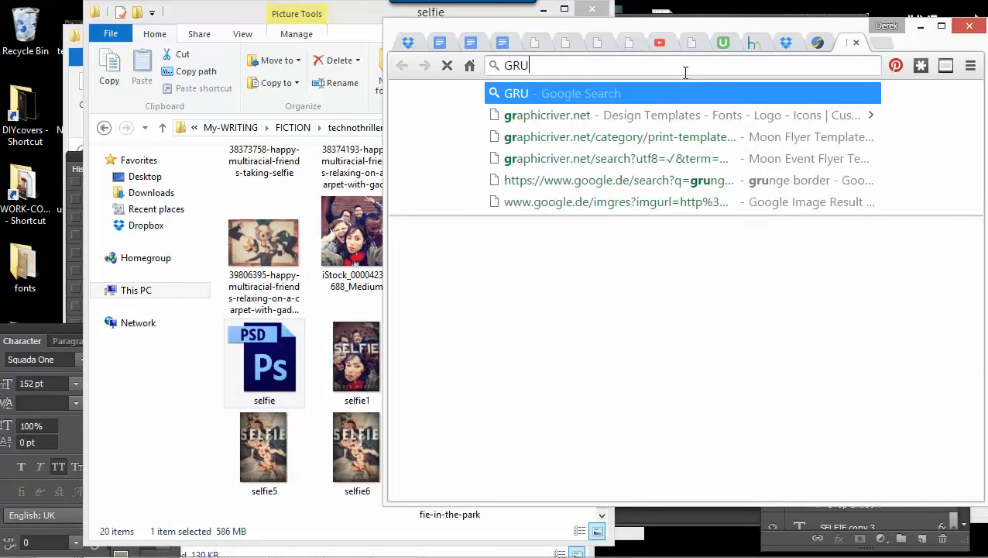
pyautogui.write('NGE bakcgro')
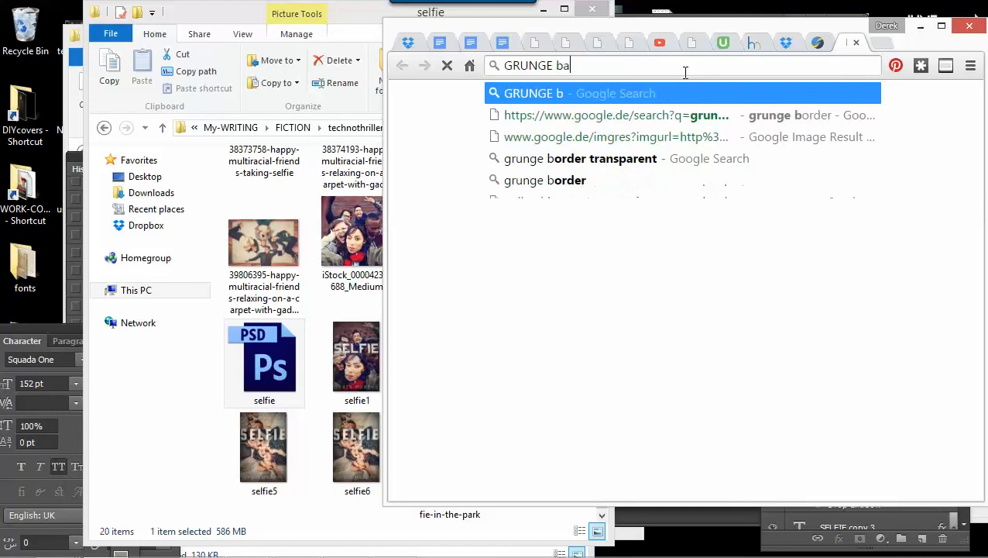
pyautogui.press('BackSpace')
pyautogui.press('BackSpace')
pyautogui.press('BackSpace')
pyautogui.press('BackSpace')
pyautogui.press('BackSpace')
pyautogui.write('ckground')
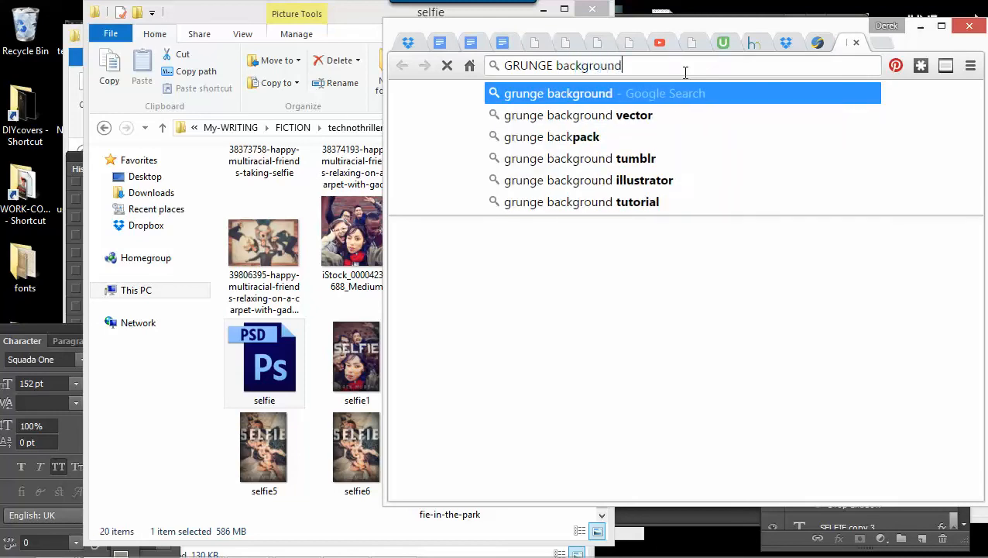
pyautogui.press('Return')
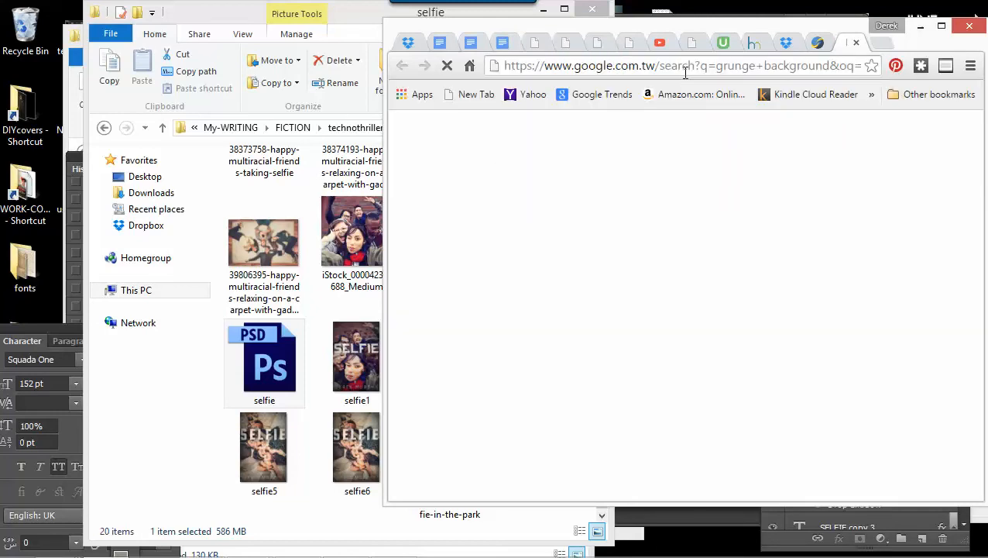
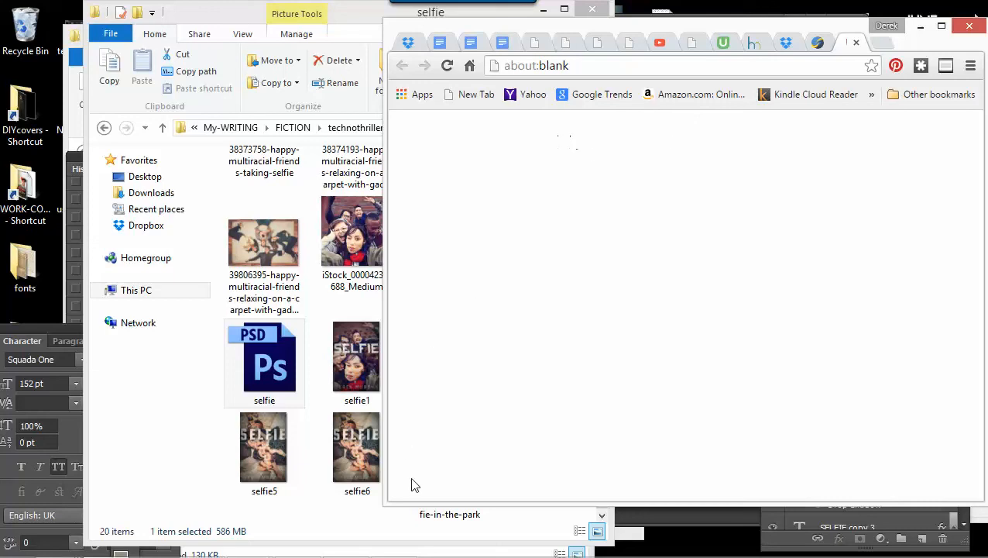
pyautogui.moveTo(798, 556)
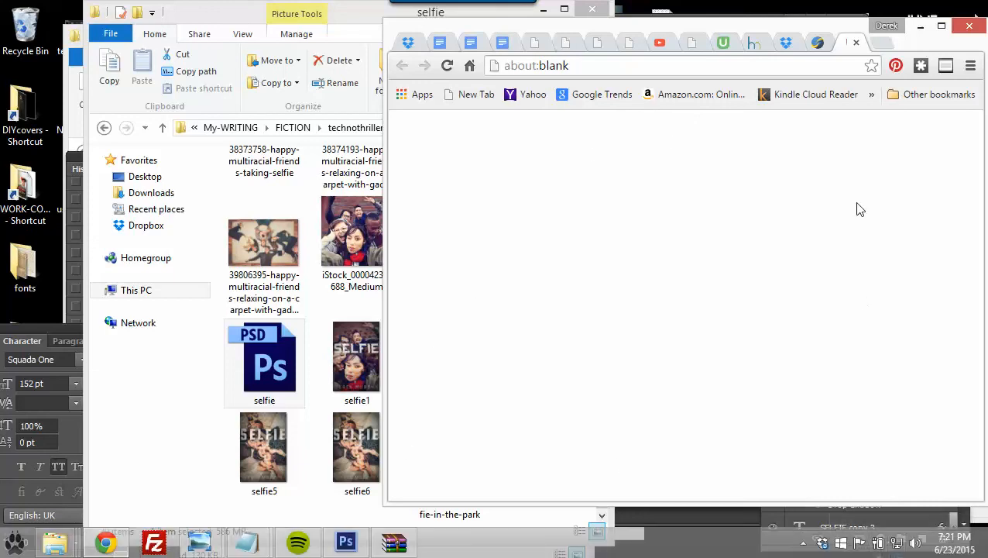
pyautogui.click(792, 68)
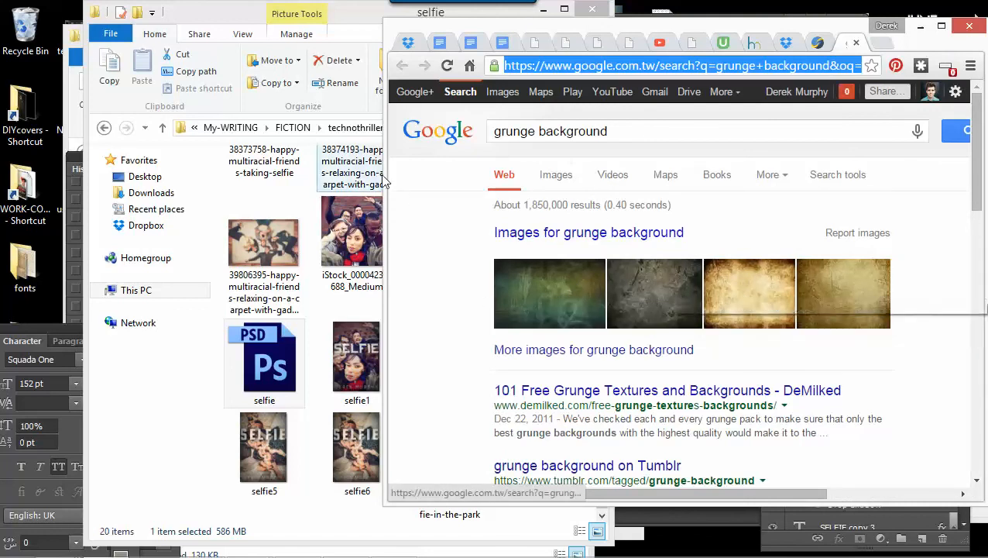
# Step: Open the dark grey grunge texture from the image results in a larger preview
pyautogui.moveTo(383, 187); pyautogui.dragTo(631, 188)
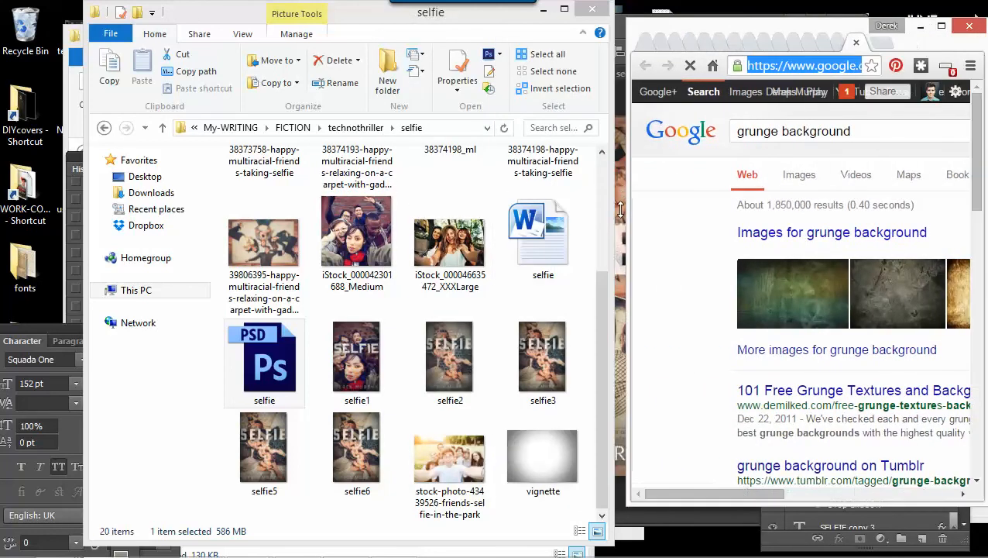
pyautogui.click(883, 294)
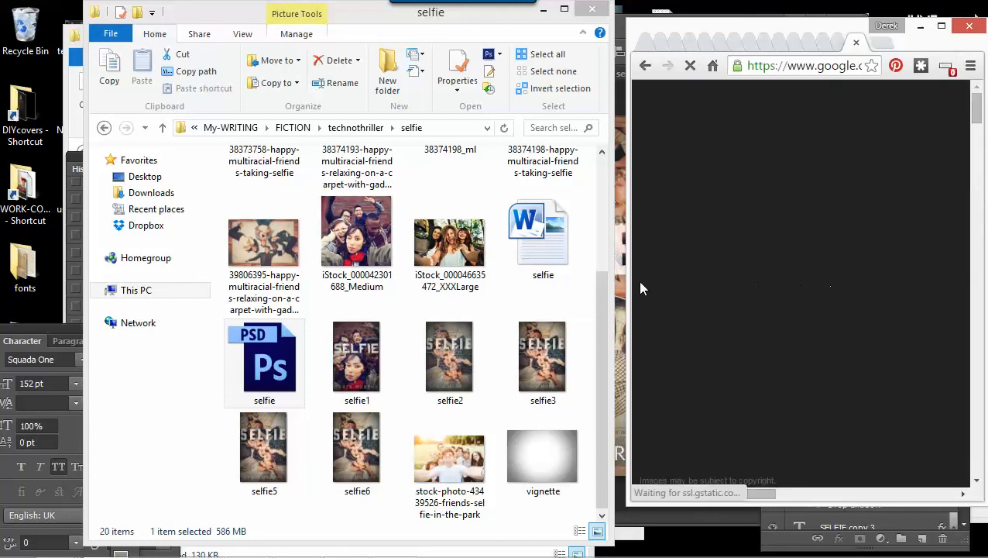
pyautogui.moveTo(630, 288); pyautogui.dragTo(440, 290)
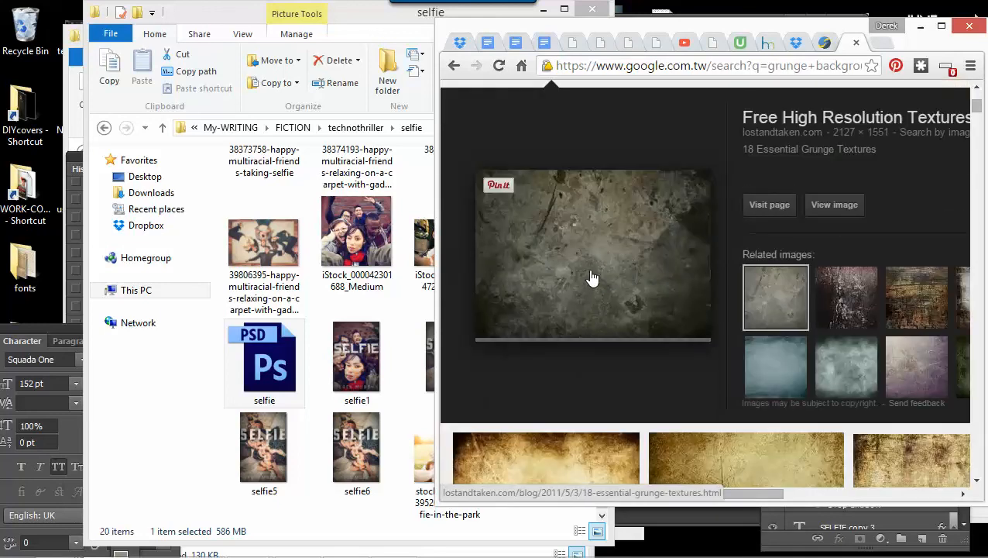
# Step: Browse the grunge background image results and compare the textures for one that suits the back cover
pyautogui.scroll(-3, 591, 276)
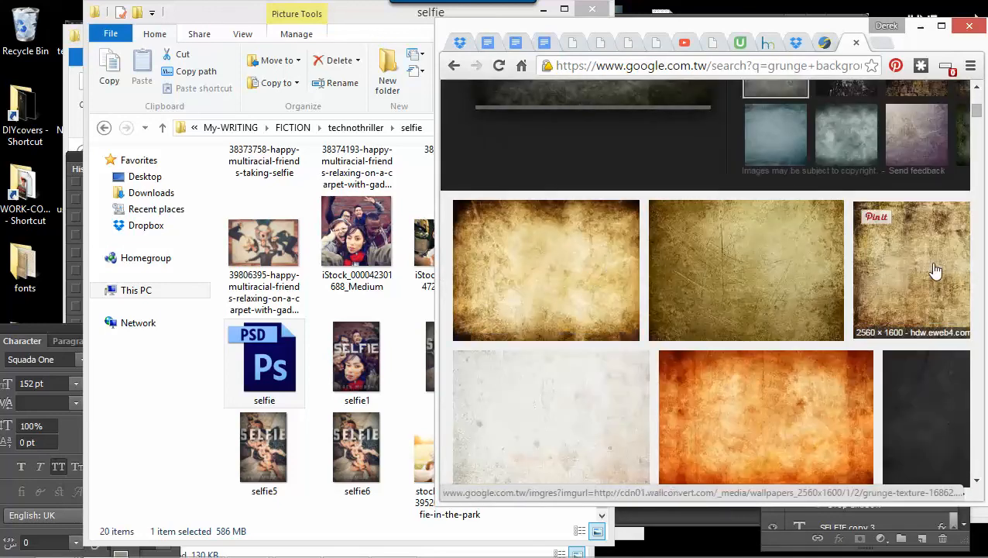
pyautogui.scroll(-1, 601, 355)
pyautogui.scroll(-3, 655, 276)
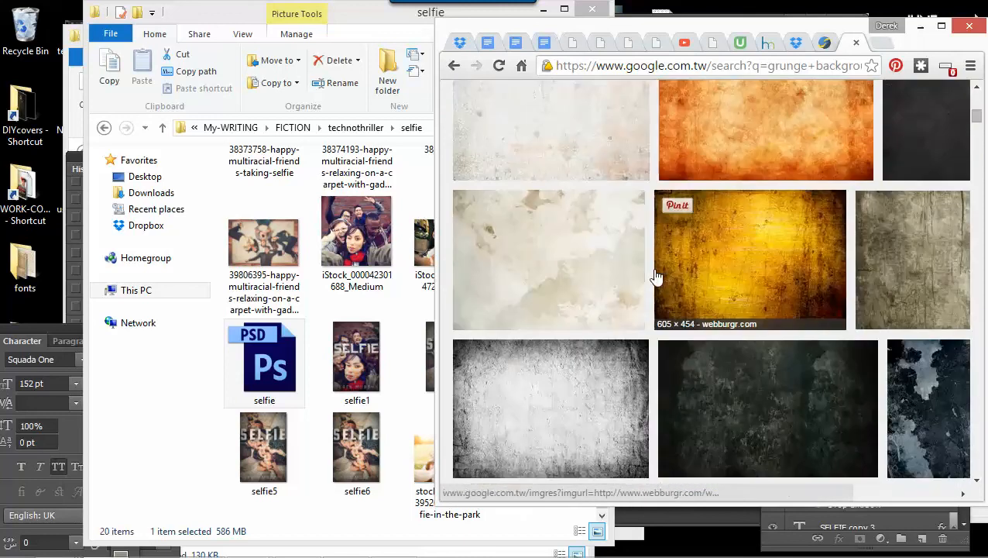
pyautogui.moveTo(758, 33); pyautogui.dragTo(403, 94)
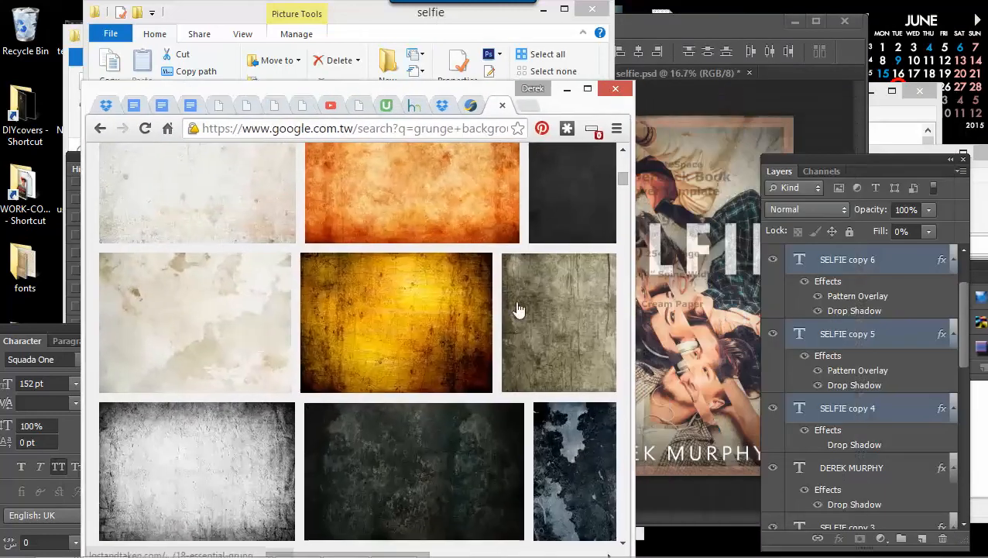
pyautogui.scroll(2, 558, 329)
pyautogui.scroll(-1, 558, 364)
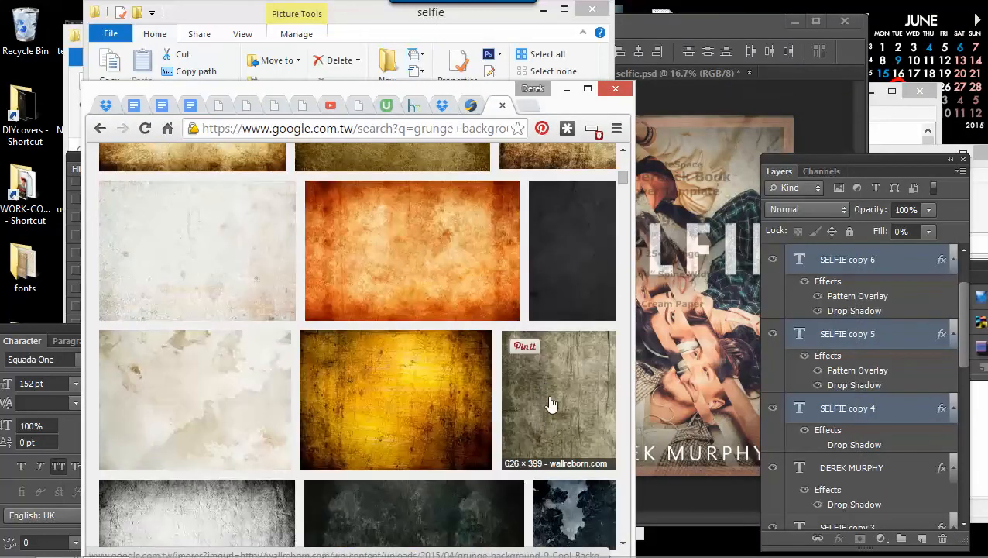
pyautogui.scroll(2, 534, 379)
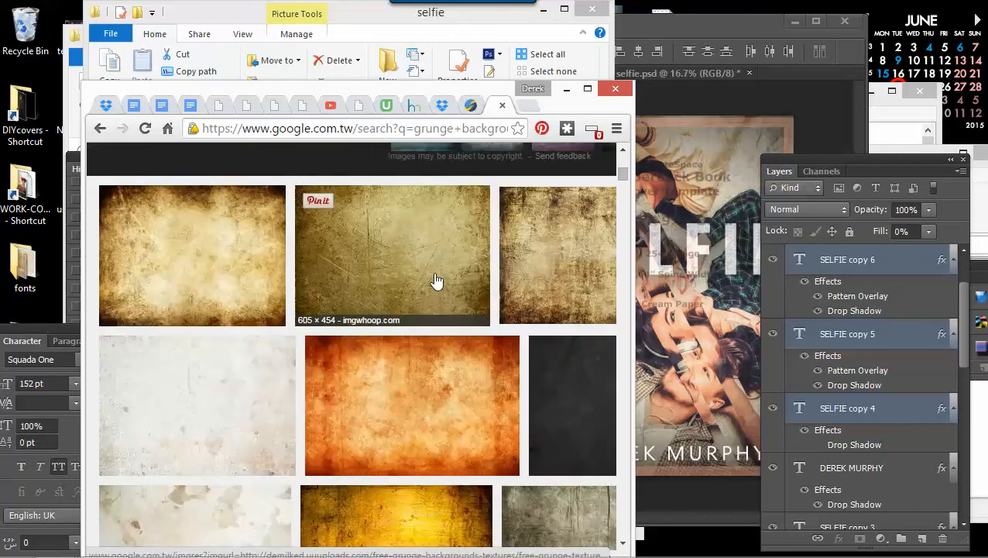
pyautogui.scroll(1, 258, 273)
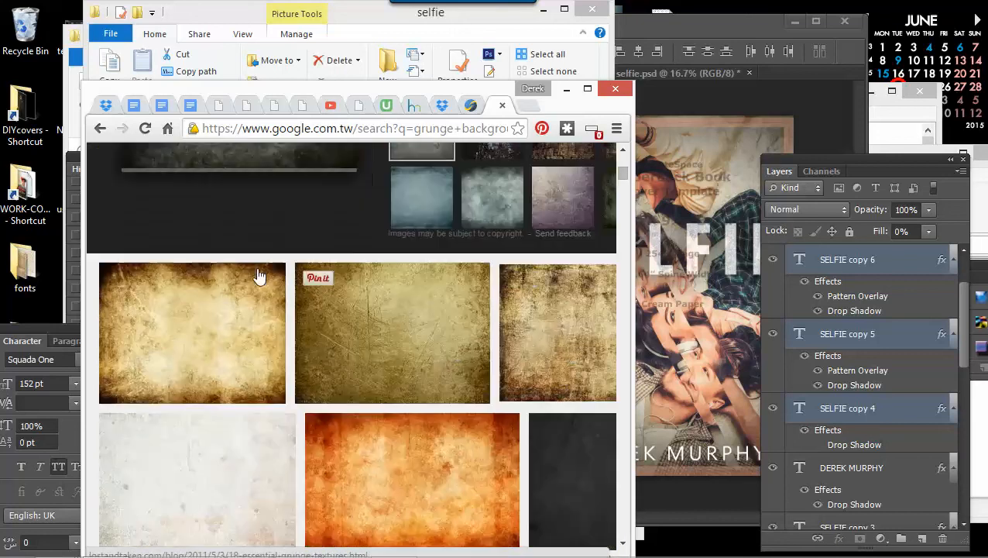
pyautogui.scroll(2, 205, 318)
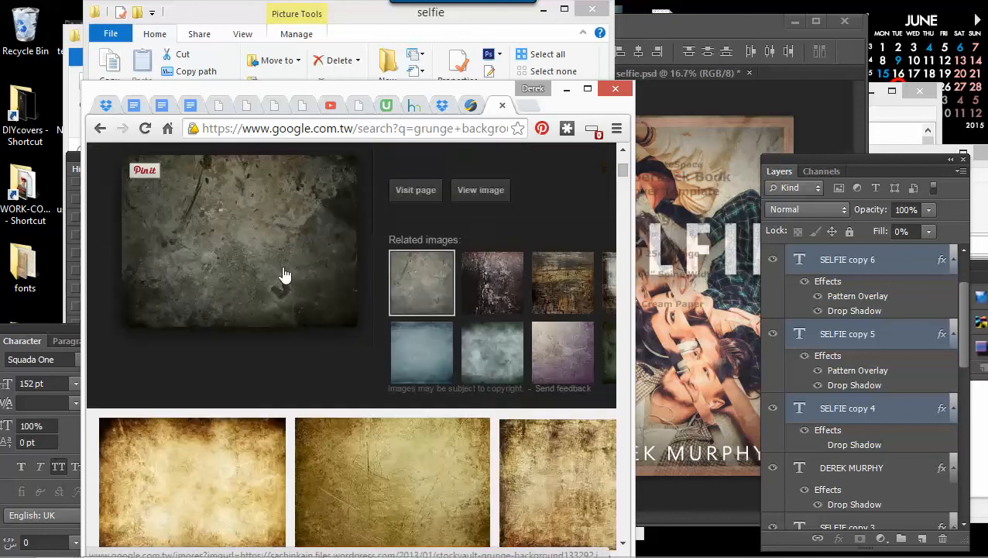
pyautogui.scroll(2, 271, 286)
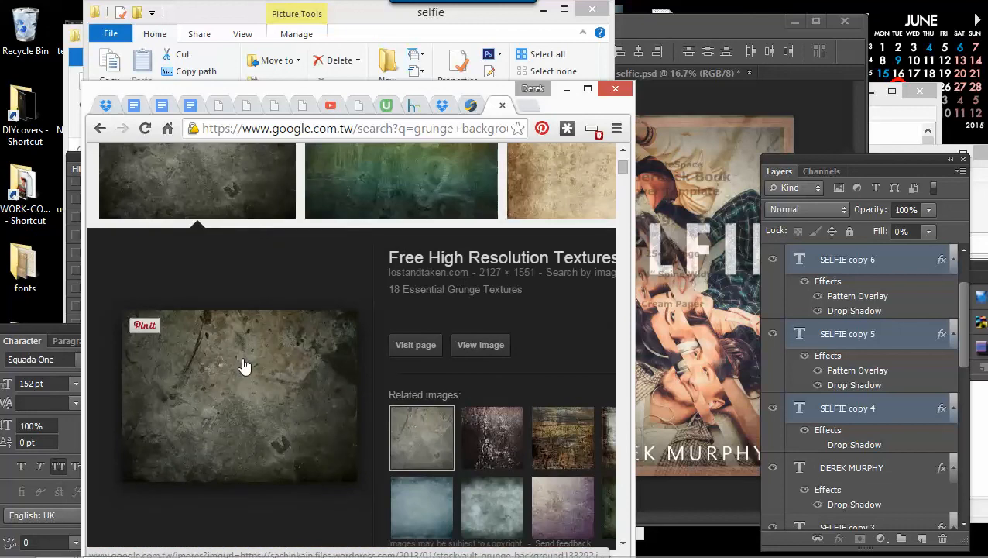
pyautogui.scroll(-4, 244, 365)
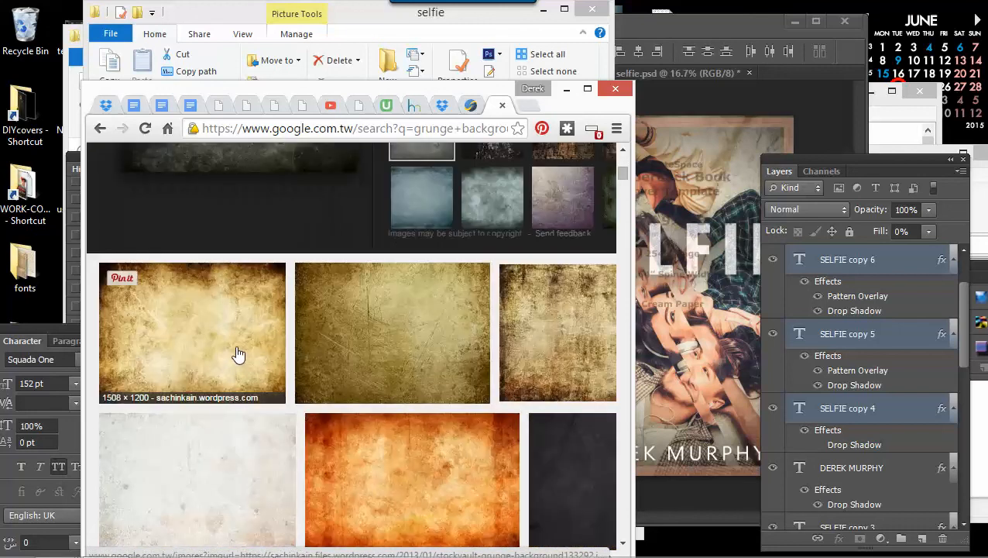
# Step: Preview the scratched olive grunge texture from imgwhoop.com and save the image into the selfie folder
pyautogui.click(394, 345)
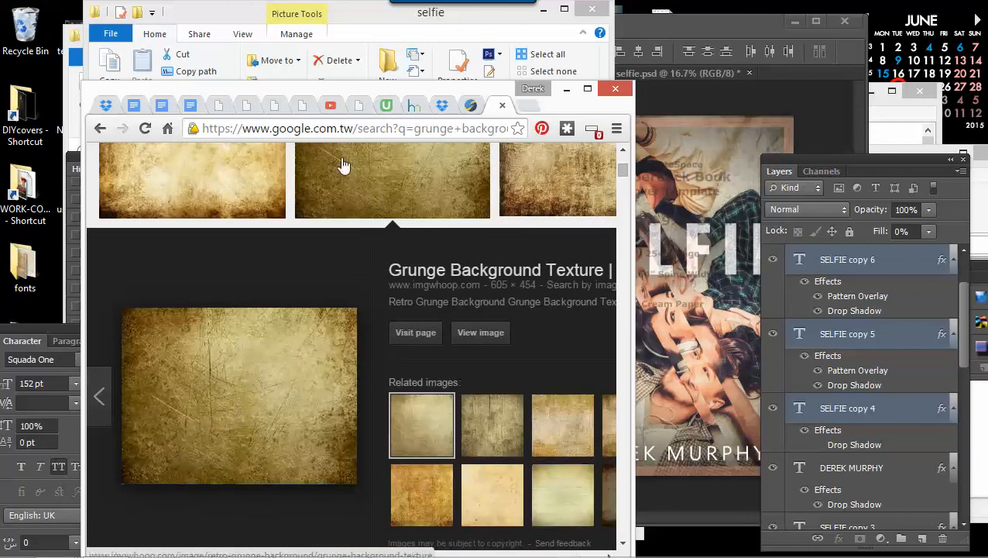
pyautogui.moveTo(337, 90); pyautogui.dragTo(701, 95)
pyautogui.moveTo(586, 395); pyautogui.dragTo(333, 225)
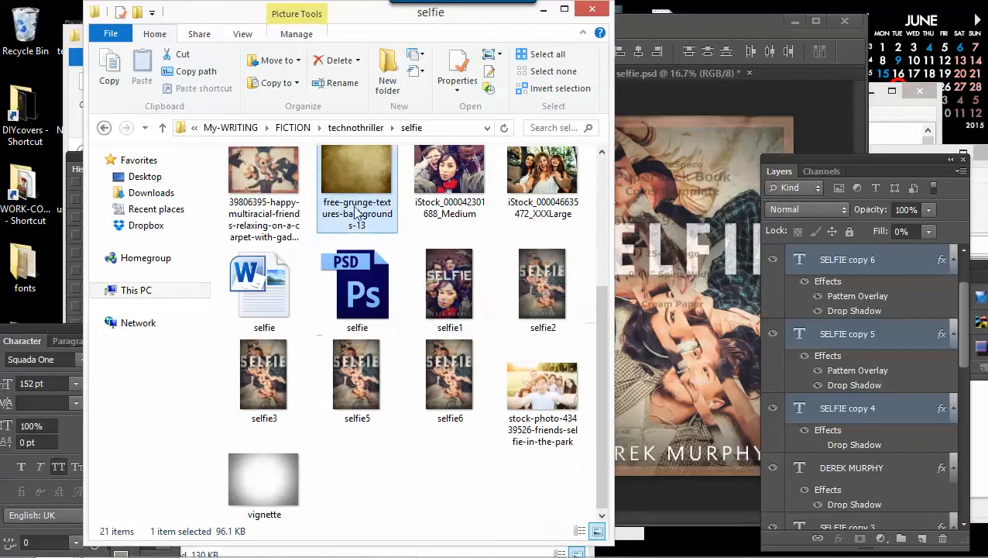
# Step: Place free-grunge-textures-backgrounds-13 in the book cover file, rotated -90.38° and scaled to 115.89% by 112.83% over the back cover and spine
pyautogui.moveTo(355, 207); pyautogui.dragTo(689, 313)
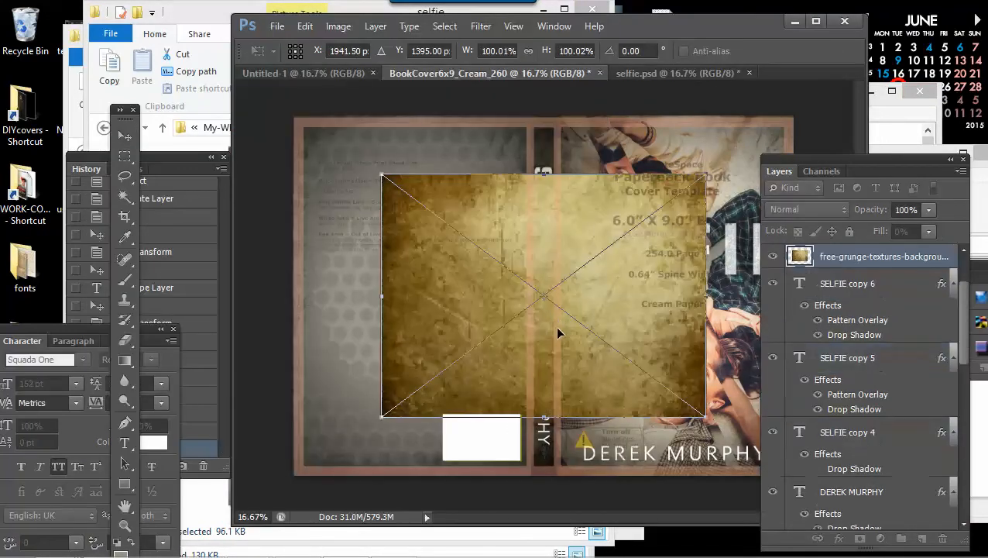
pyautogui.moveTo(511, 340); pyautogui.dragTo(455, 327)
pyautogui.moveTo(607, 364); pyautogui.dragTo(542, 208)
pyautogui.moveTo(524, 246); pyautogui.dragTo(515, 233)
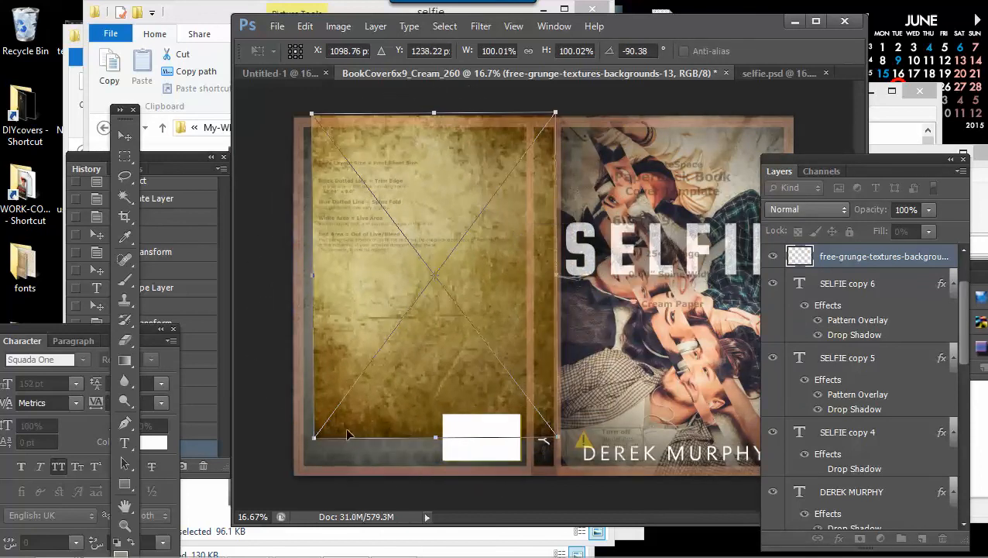
pyautogui.moveTo(312, 438); pyautogui.dragTo(283, 491)
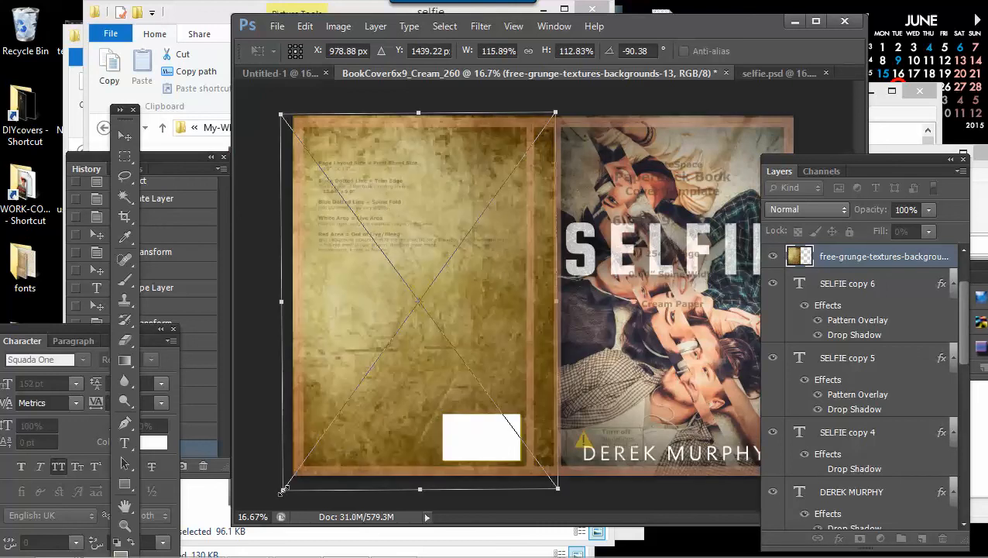
pyautogui.press('Return')
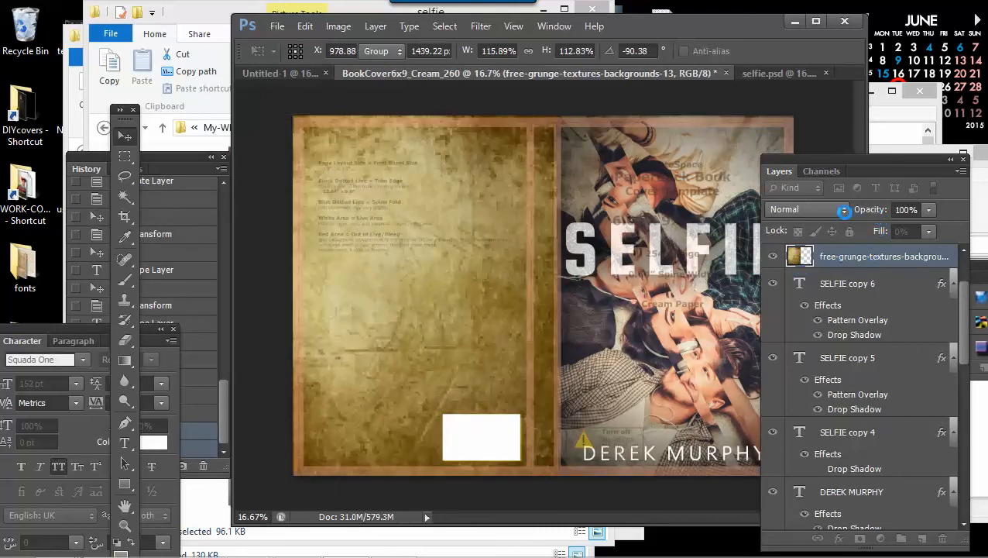
# Step: Set the grunge texture layer's blend mode to Multiply and its opacity to 57%
pyautogui.click(834, 209)
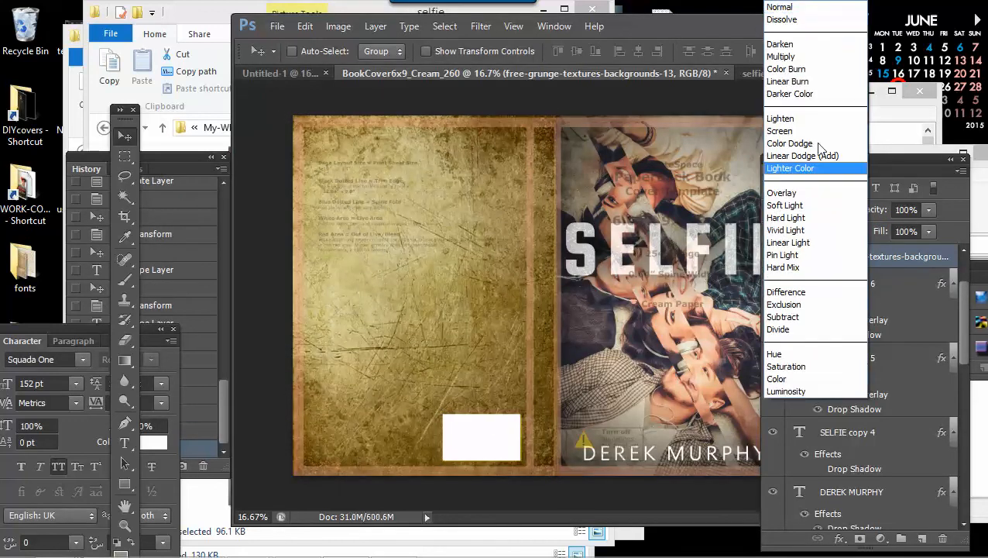
pyautogui.click(805, 58)
pyautogui.moveTo(501, 285); pyautogui.dragTo(477, 277)
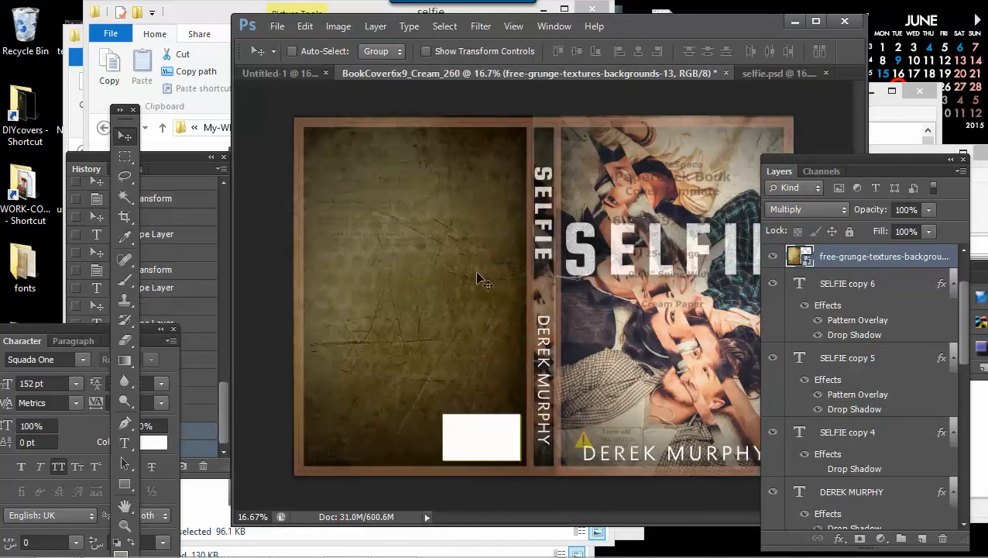
pyautogui.click(928, 210)
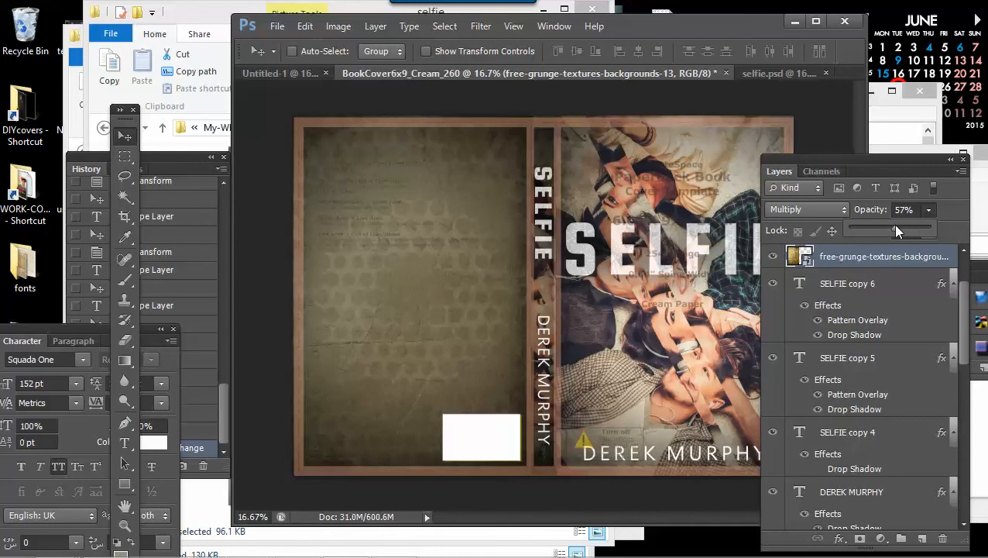
# Step: Marquee-select the full height of the spine and adjoining front cover, and rasterize the grunge texture layer for the Eraser
pyautogui.click(125, 156)
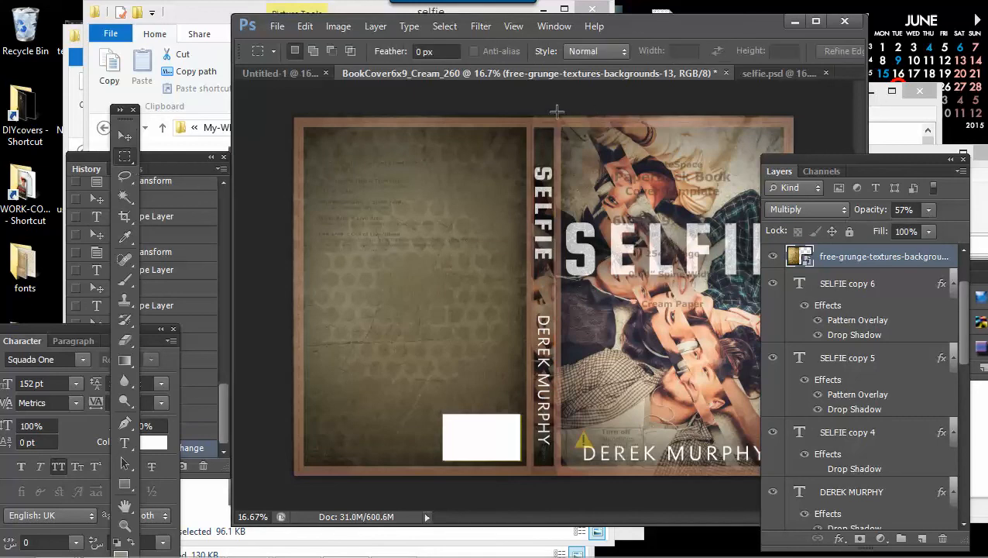
pyautogui.moveTo(531, 113); pyautogui.dragTo(681, 471)
pyautogui.click(125, 342)
pyautogui.click(483, 341)
pyautogui.click(404, 231)
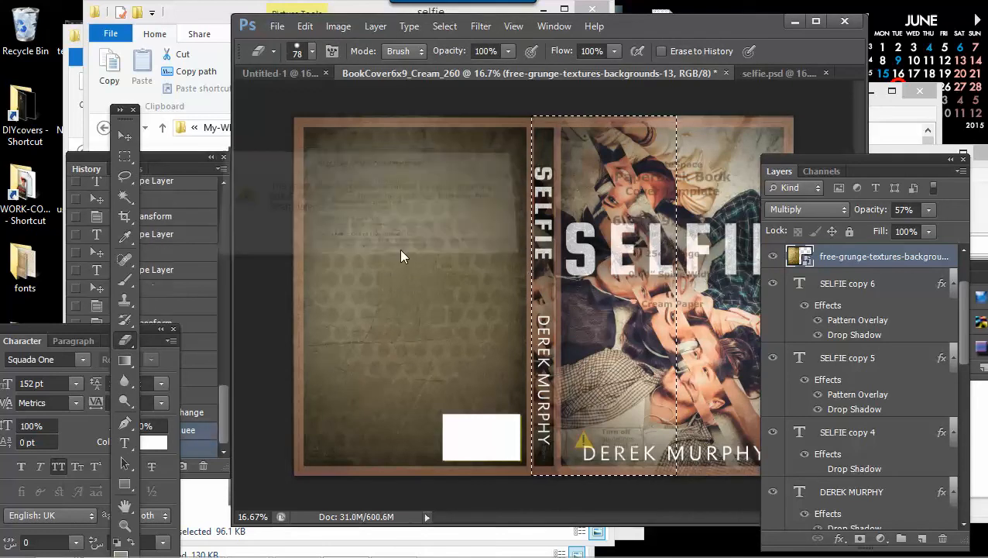
# Step: Erase the grunge texture along the spine inside the selection with the Eraser at size 360, and clear the selection
pyautogui.click(312, 51)
pyautogui.moveTo(347, 101); pyautogui.dragTo(380, 101)
pyautogui.click(517, 345)
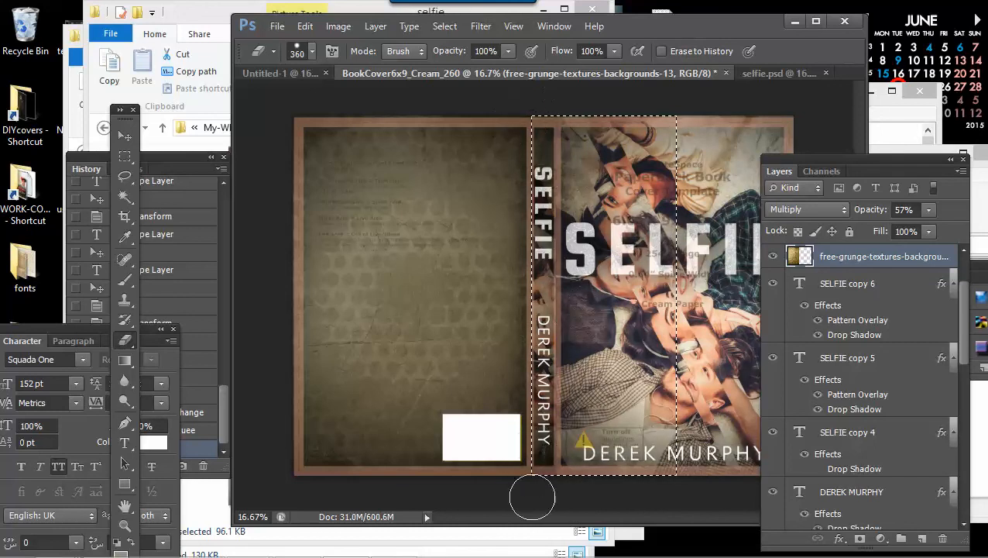
pyautogui.click(125, 156)
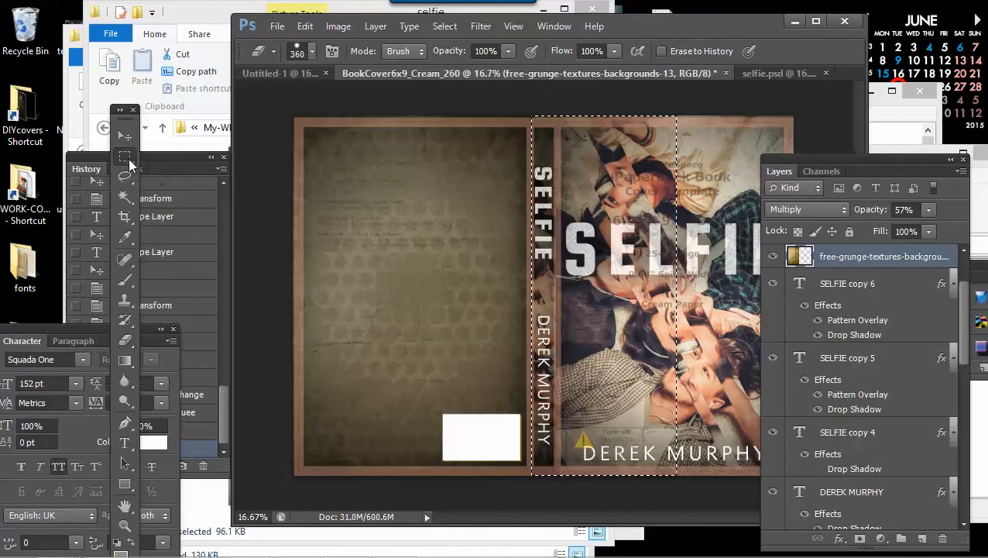
pyautogui.hotkey('ctrl', 'd')
pyautogui.click(127, 137)
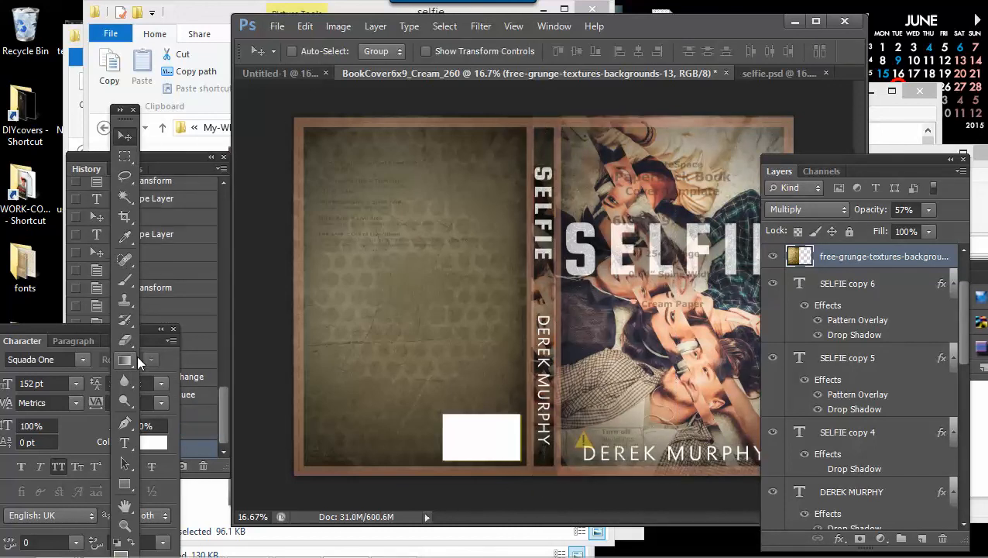
# Step: Draw a paragraph text box across the back cover, ending just above the barcode box, and set its font to Sabon LT Std
pyautogui.press('t')
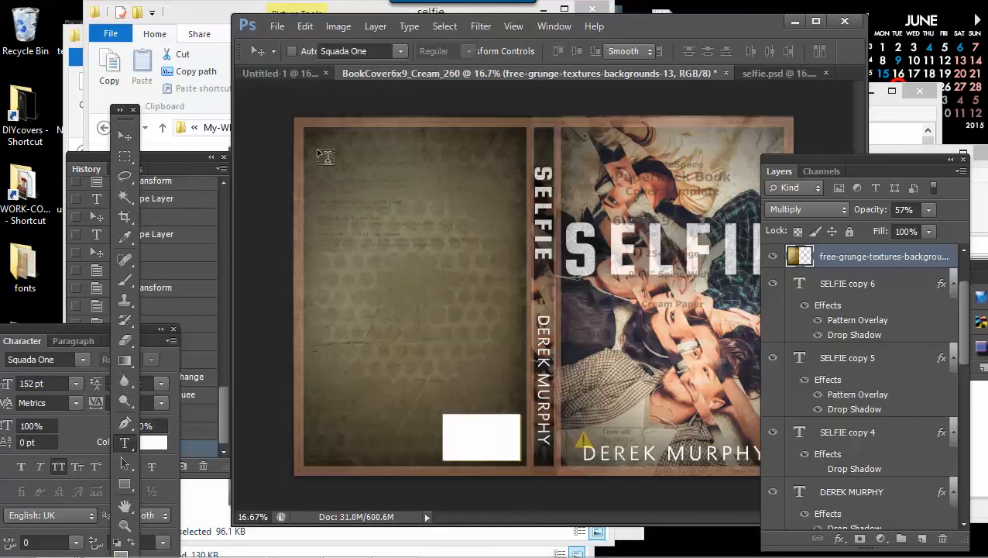
pyautogui.moveTo(313, 144); pyautogui.dragTo(516, 416)
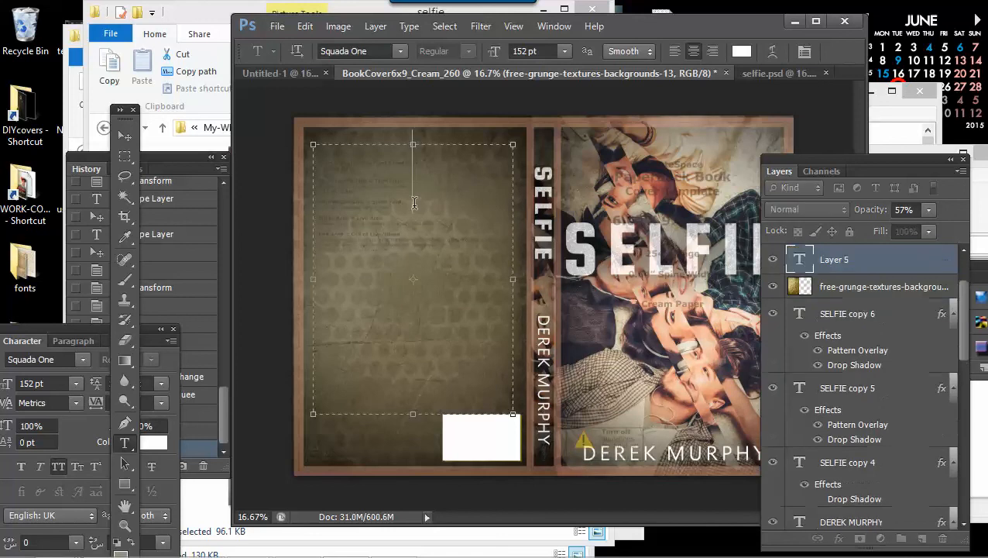
pyautogui.click(400, 51)
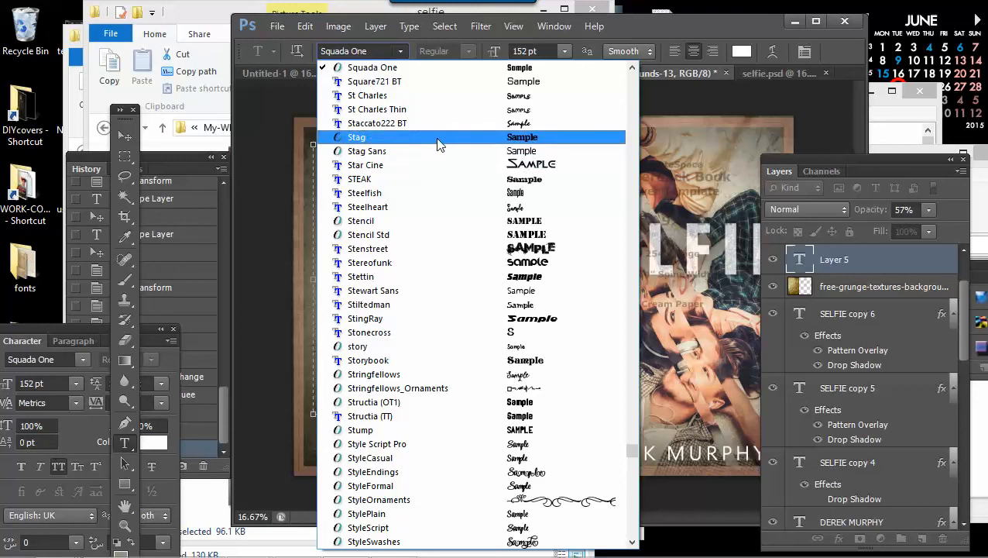
pyautogui.scroll(-3, 492, 348)
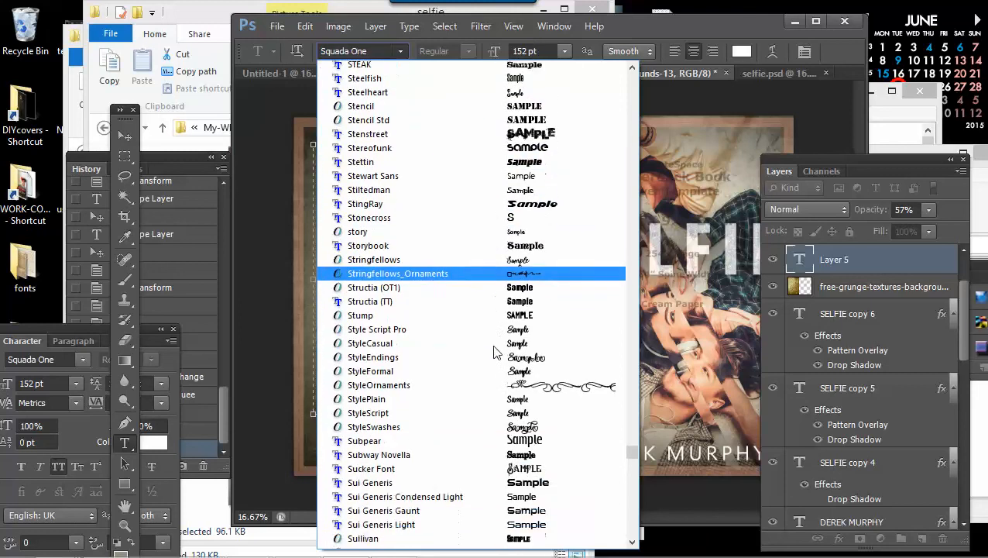
pyautogui.scroll(5, 496, 418)
pyautogui.scroll(8, 437, 146)
pyautogui.click(373, 51)
pyautogui.click(374, 51)
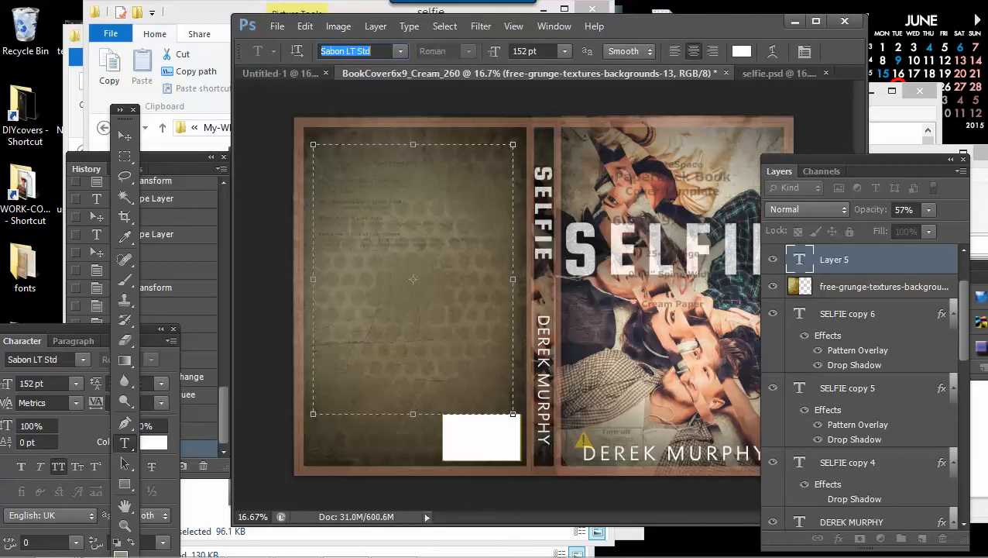
# Step: Set the back cover text to 14 pt Roman with tracking of 5, and leave text editing
pyautogui.click(563, 52)
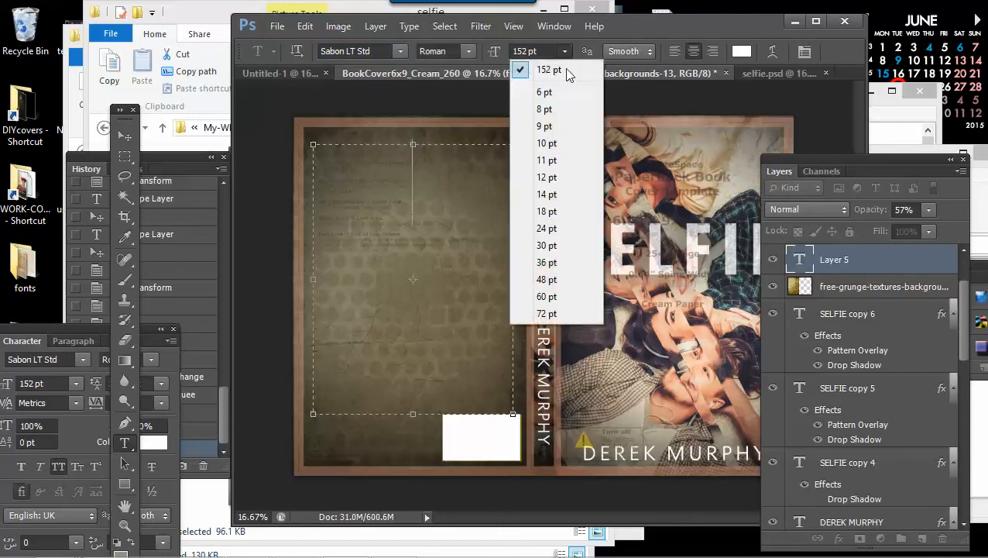
pyautogui.click(555, 198)
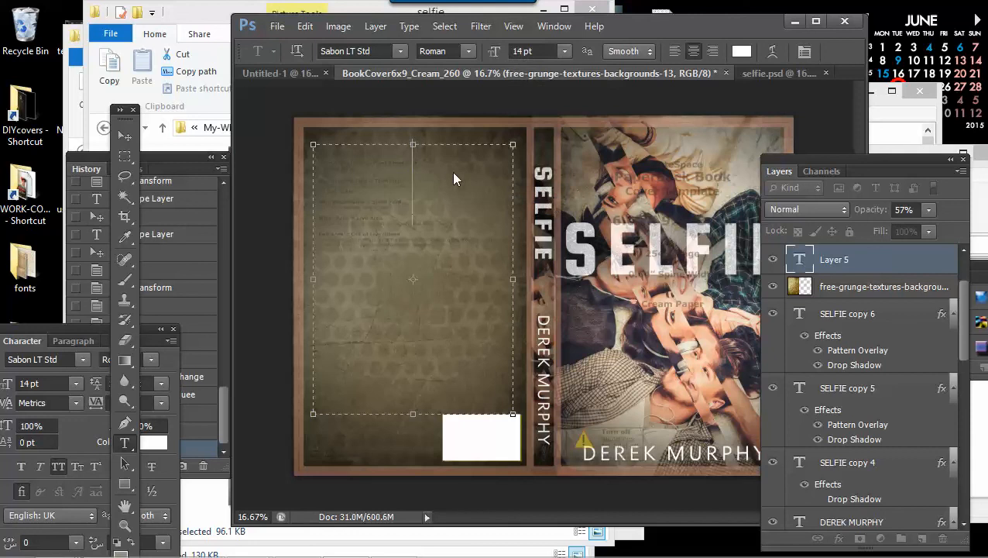
pyautogui.click(467, 52)
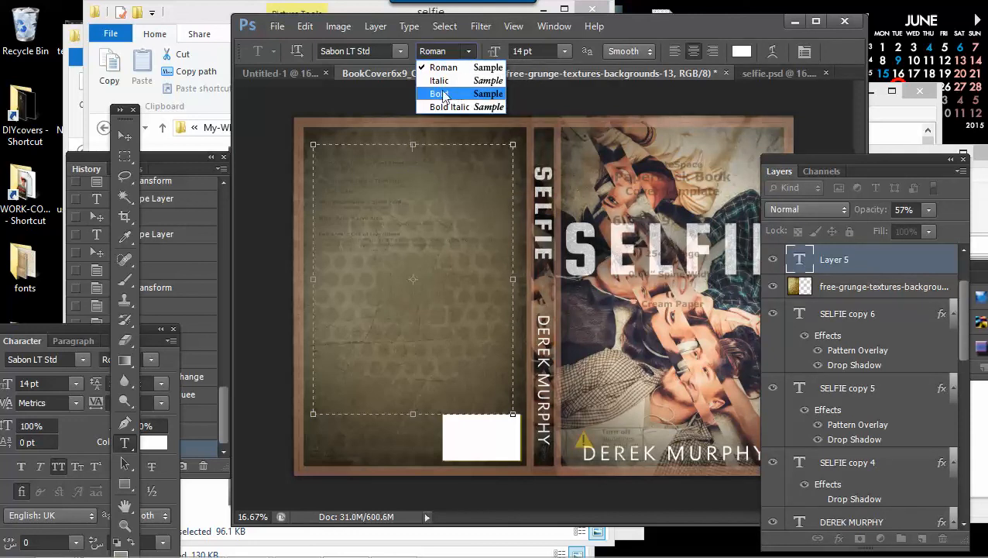
pyautogui.click(99, 330)
pyautogui.moveTo(89, 330); pyautogui.dragTo(81, 300)
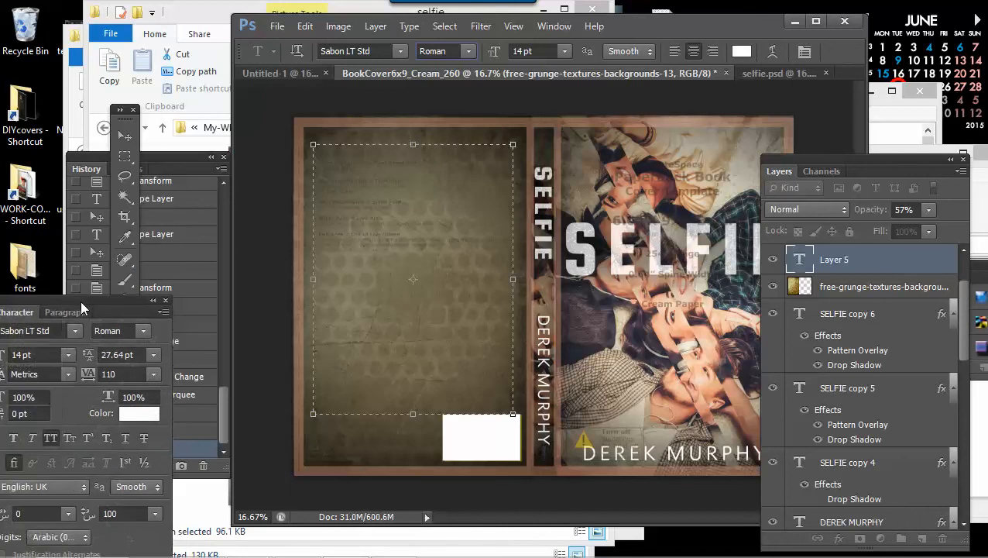
pyautogui.click(154, 372)
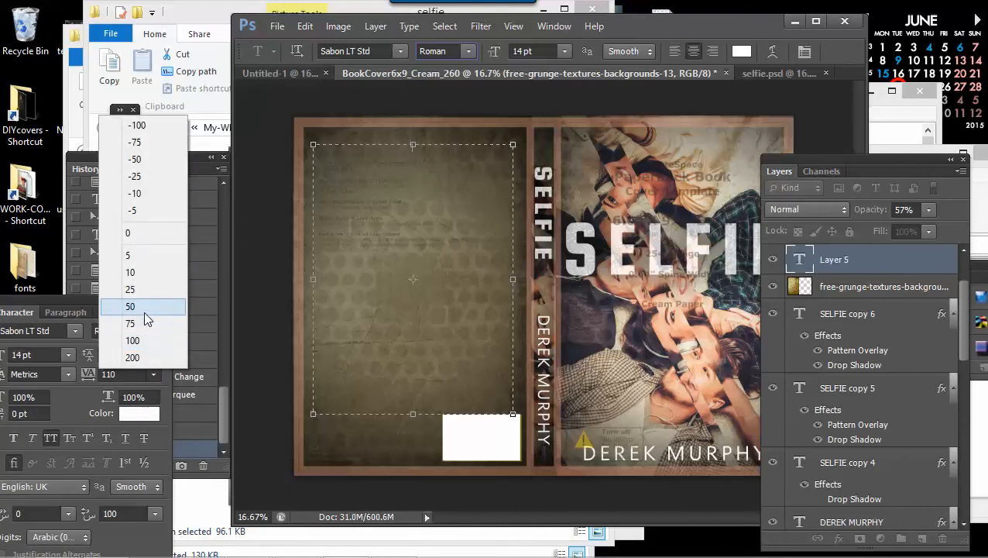
pyautogui.click(133, 256)
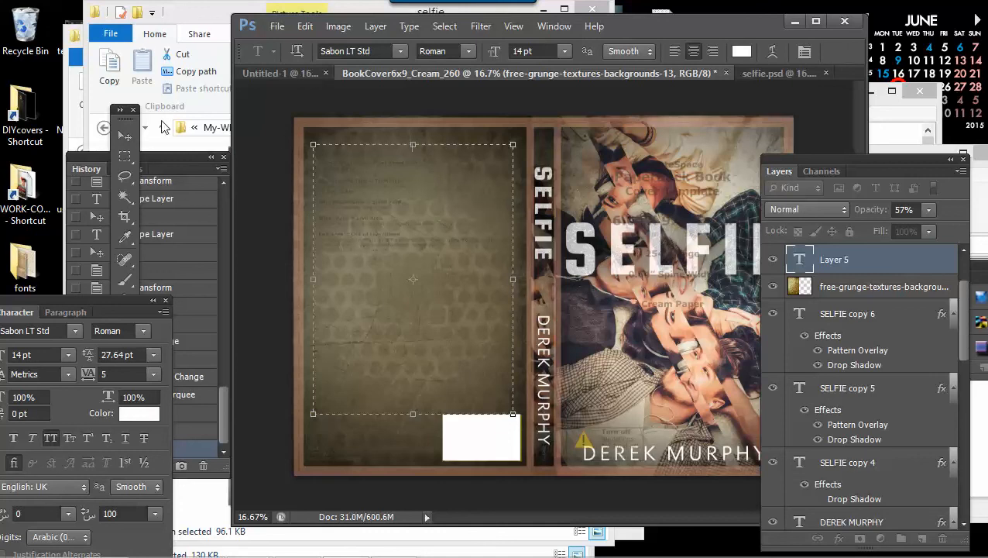
pyautogui.click(125, 135)
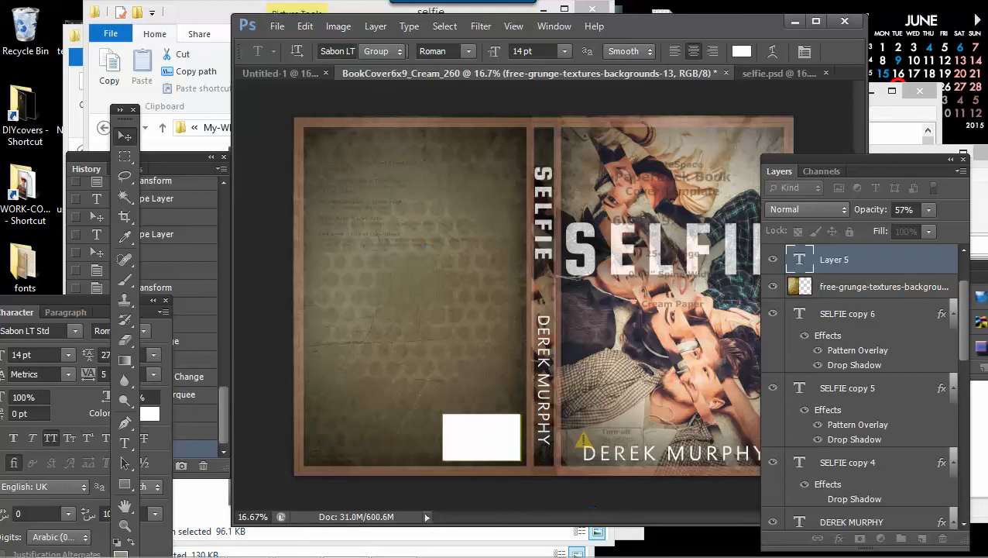